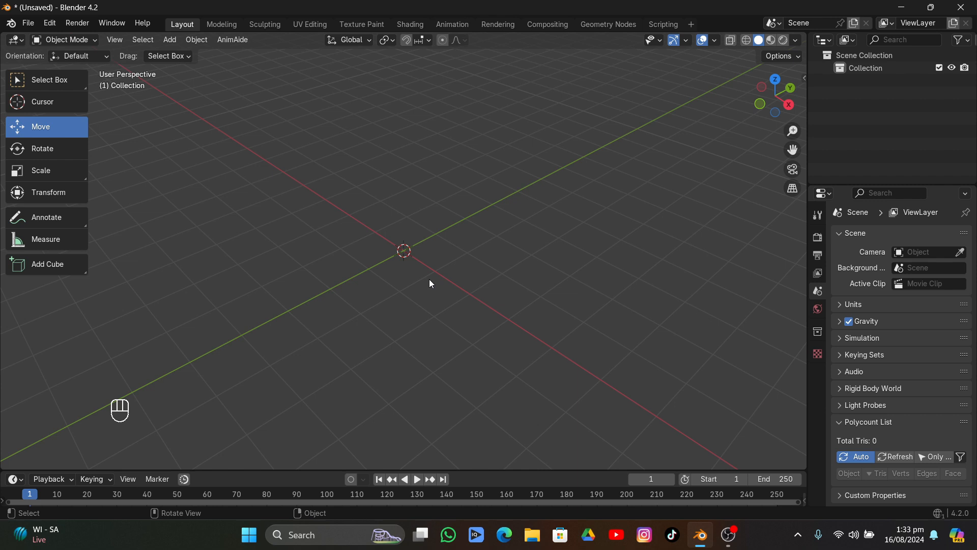
# Add an ico sphere with 4 subdivisions and a 1 m radius at the world origin
pyautogui.hotkey('shift', 'a')
pyautogui.moveTo(404, 272)
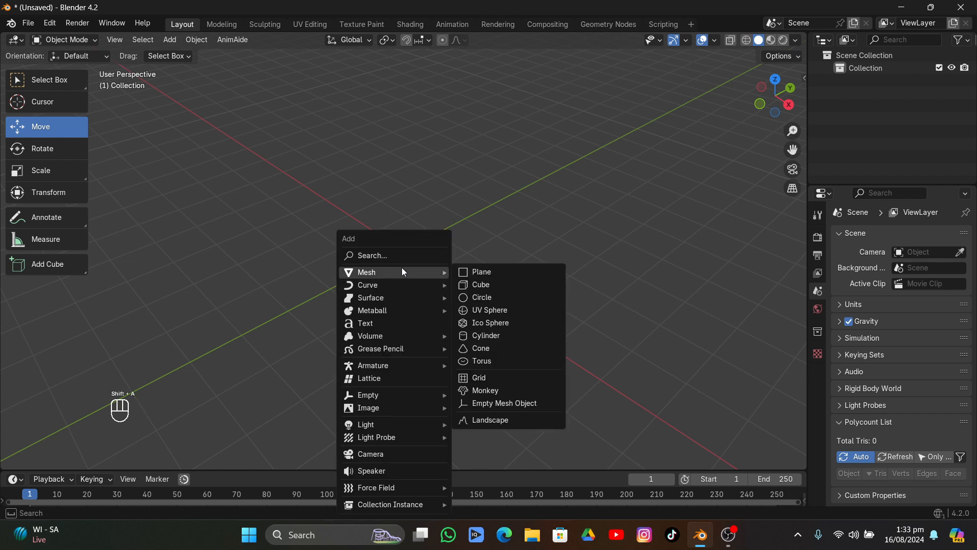
pyautogui.click(467, 321)
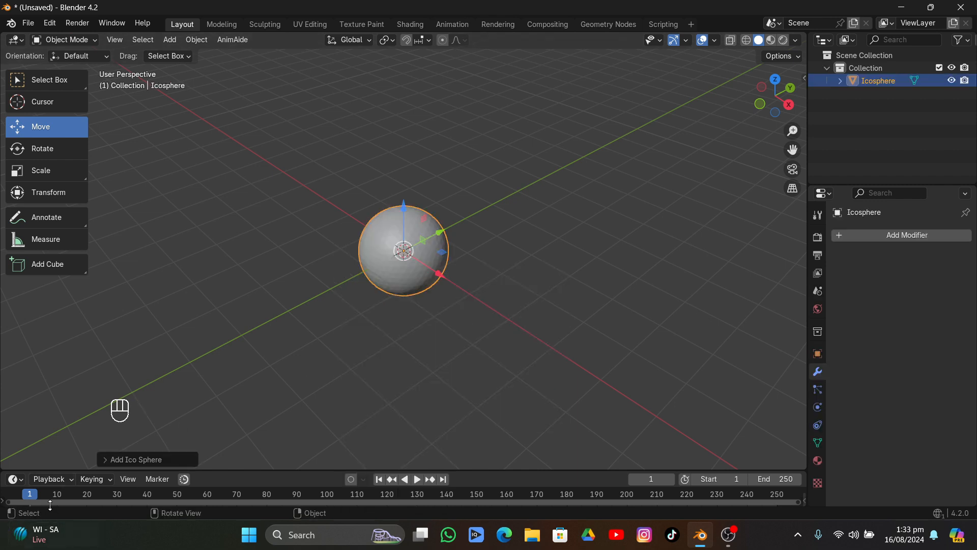
pyautogui.click(103, 460)
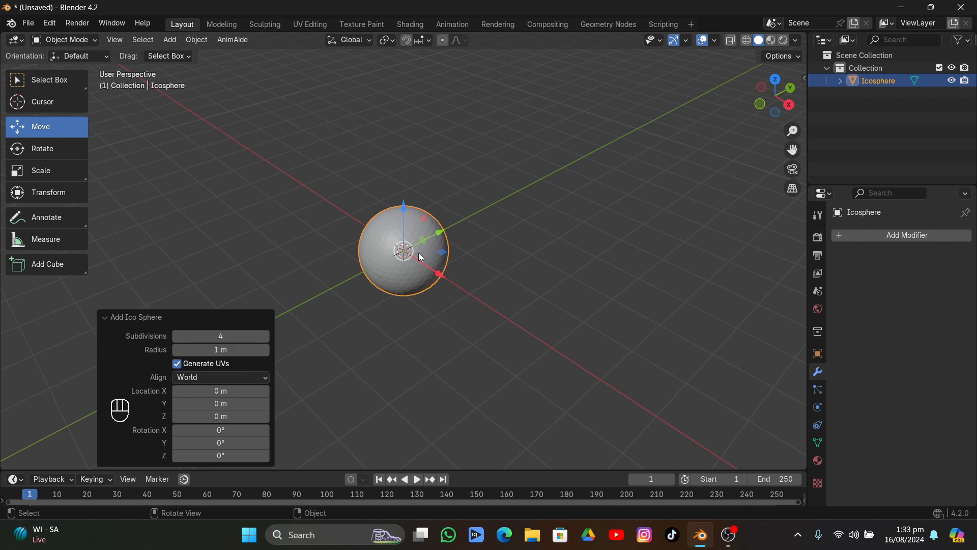
pyautogui.click(124, 317)
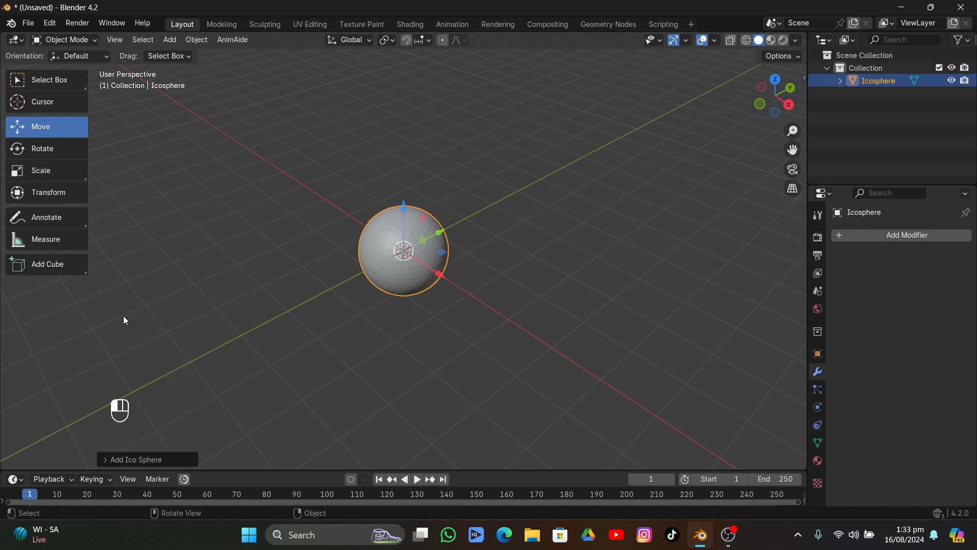
# Shade the ico sphere smooth
pyautogui.rightClick(410, 157)
pyautogui.click(410, 157)
pyautogui.moveTo(456, 206); pyautogui.dragTo(528, 279, button='middle')
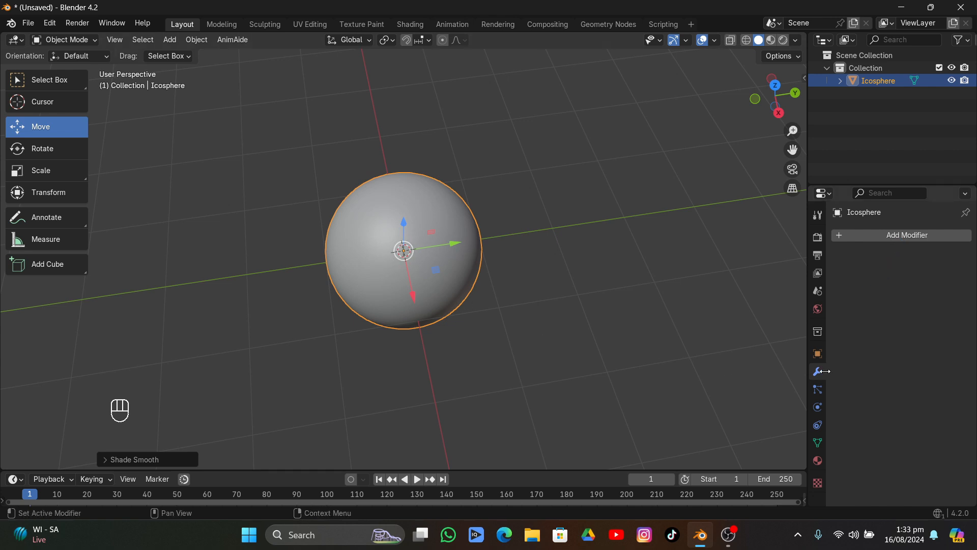
# Add a Displace modifier to the ico sphere and give it a new texture of type Voronoi
pyautogui.click(885, 235)
pyautogui.moveTo(835, 239)
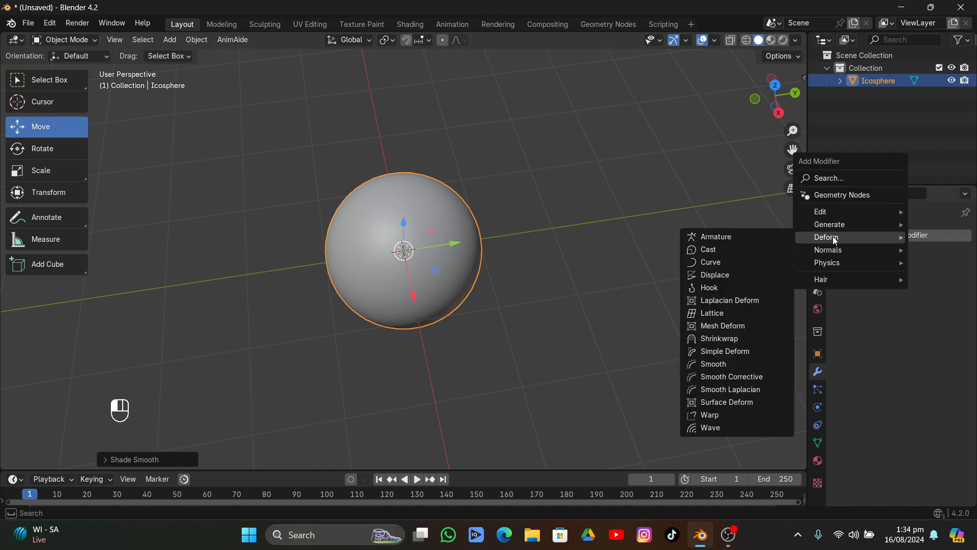
pyautogui.click(732, 275)
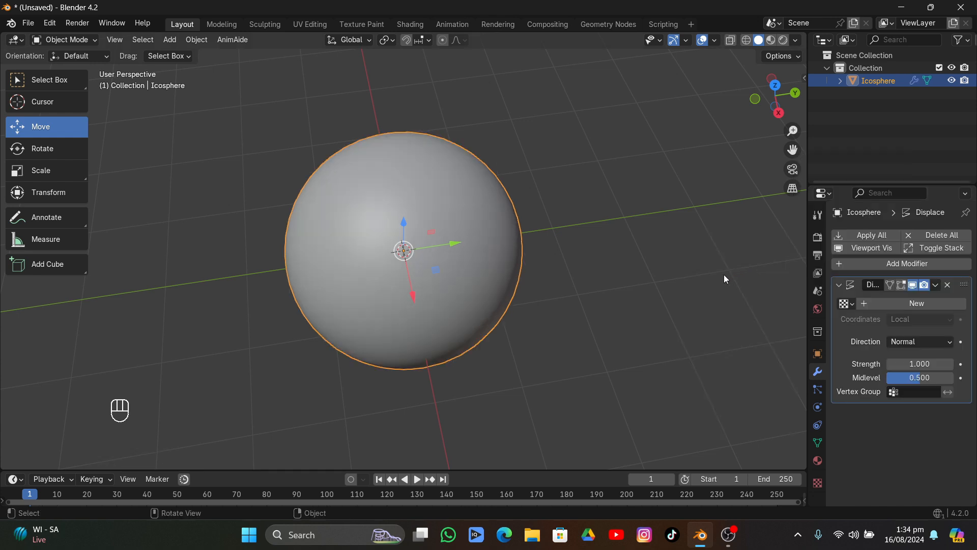
pyautogui.click(917, 303)
pyautogui.click(961, 304)
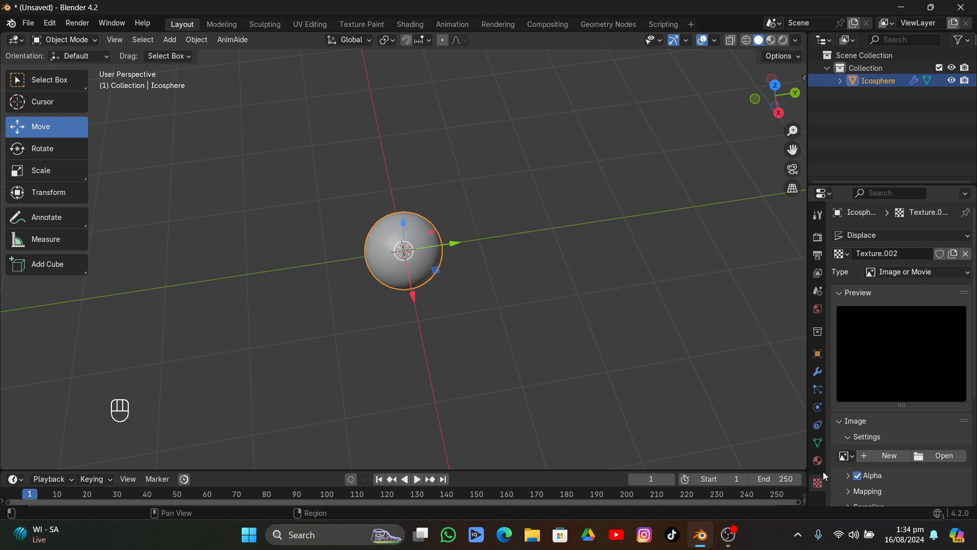
pyautogui.click(892, 271)
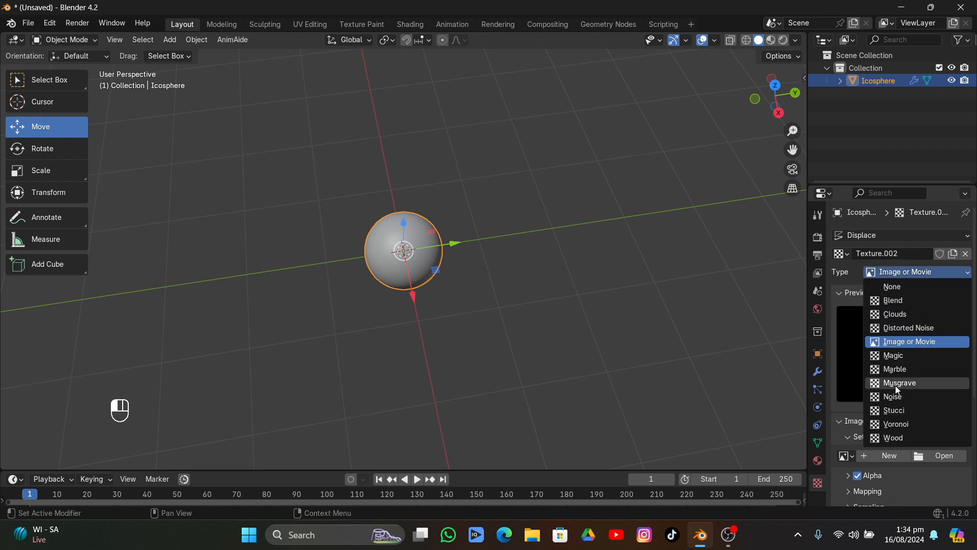
pyautogui.click(896, 423)
pyautogui.moveTo(575, 255); pyautogui.dragTo(550, 244, button='middle')
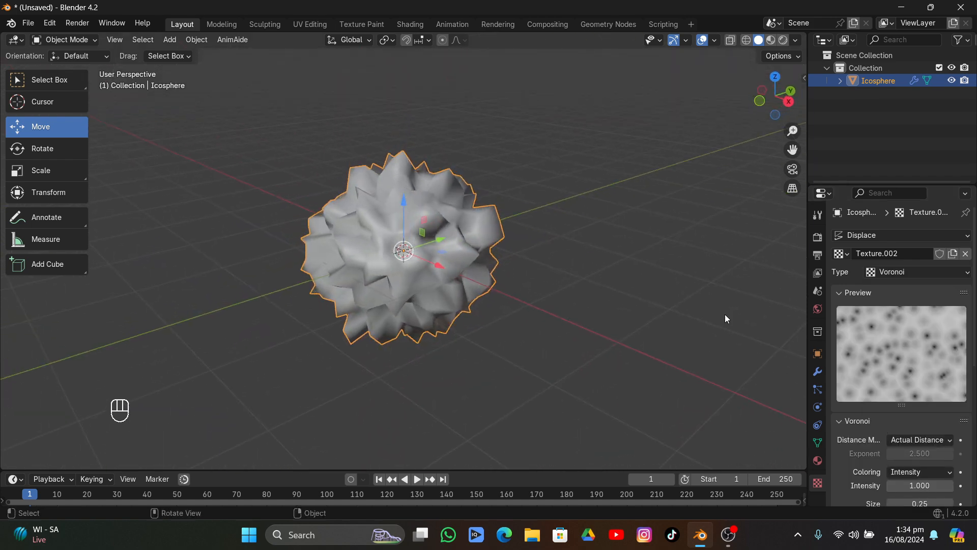
# Set the size of the Voronoi displacement texture to 1.50
pyautogui.scroll(-5, 906, 356)
pyautogui.moveTo(914, 379); pyautogui.dragTo(952, 380)
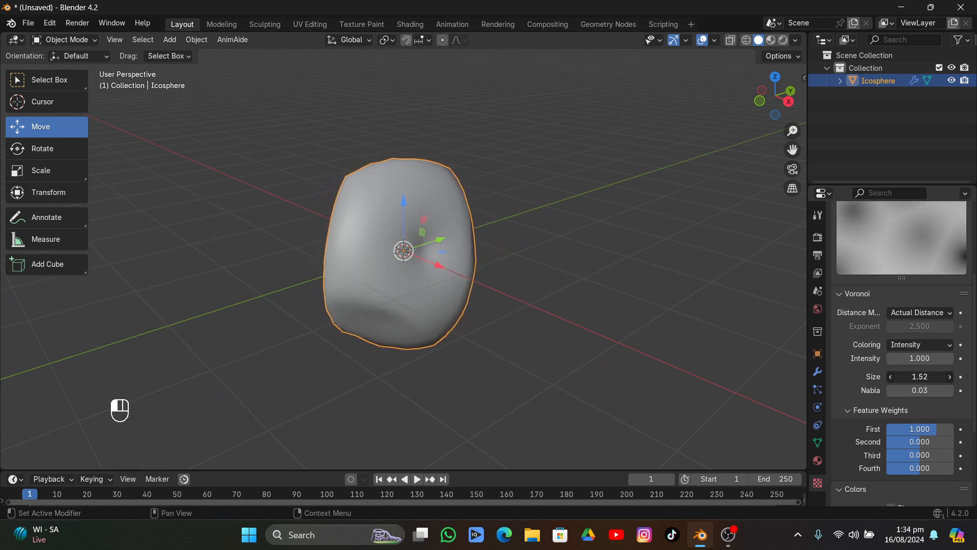
pyautogui.moveTo(412, 276); pyautogui.dragTo(720, 206, button='middle')
pyautogui.moveTo(916, 378)
pyautogui.mouseDown()
pyautogui.moveTo(928, 378)
pyautogui.moveTo(914, 378)
pyautogui.mouseUp()
pyautogui.moveTo(585, 285); pyautogui.dragTo(448, 239, button='middle')
pyautogui.moveTo(914, 355)
pyautogui.mouseDown()
pyautogui.moveTo(883, 355)
pyautogui.moveTo(913, 355)
pyautogui.mouseUp()
pyautogui.moveTo(908, 389)
pyautogui.mouseDown()
pyautogui.moveTo(937, 389)
pyautogui.moveTo(908, 390)
pyautogui.mouseUp()
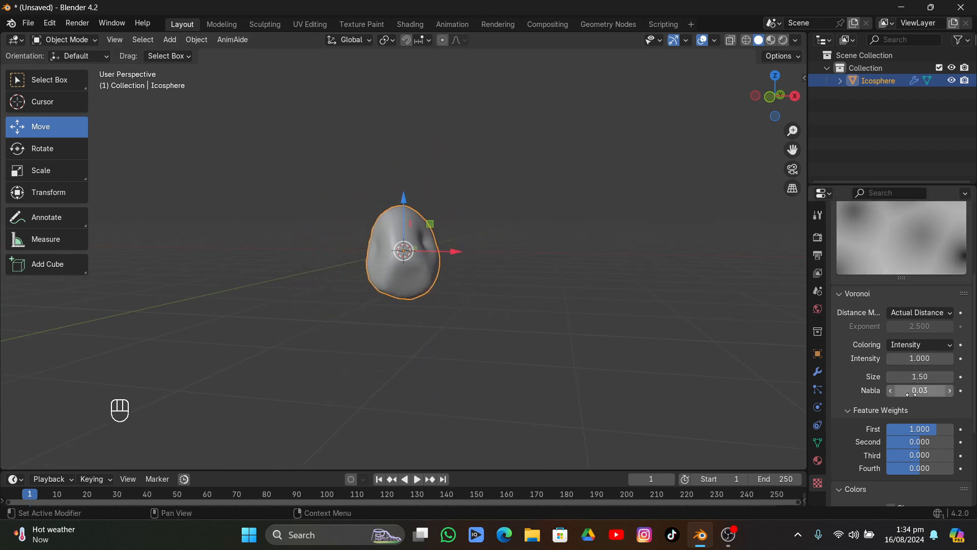
# Set the Voronoi texture's third feature weight to 0.030 and its size to 1.34
pyautogui.moveTo(904, 455)
pyautogui.mouseDown()
pyautogui.moveTo(931, 455)
pyautogui.moveTo(910, 455)
pyautogui.moveTo(920, 454)
pyautogui.mouseUp()
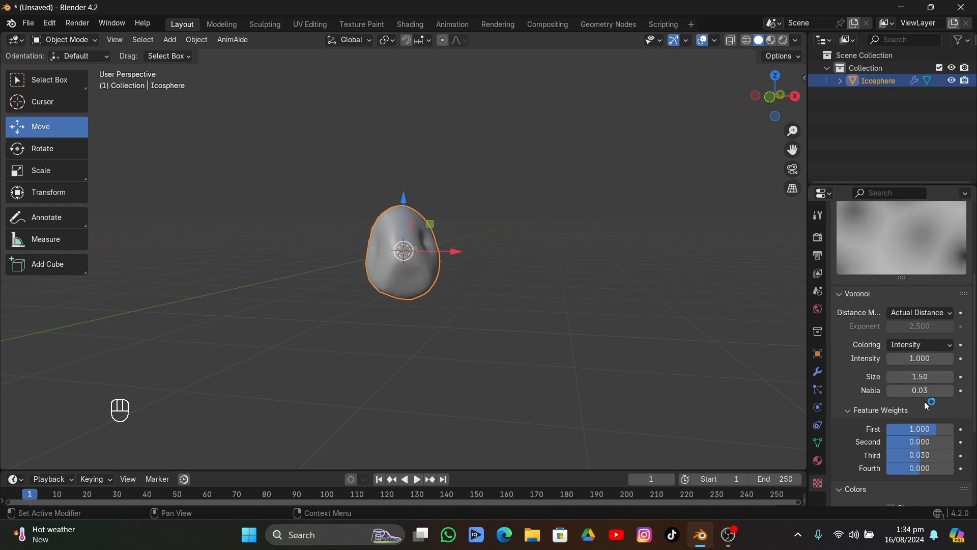
pyautogui.moveTo(922, 380)
pyautogui.mouseDown()
pyautogui.moveTo(931, 379)
pyautogui.moveTo(917, 380)
pyautogui.mouseUp()
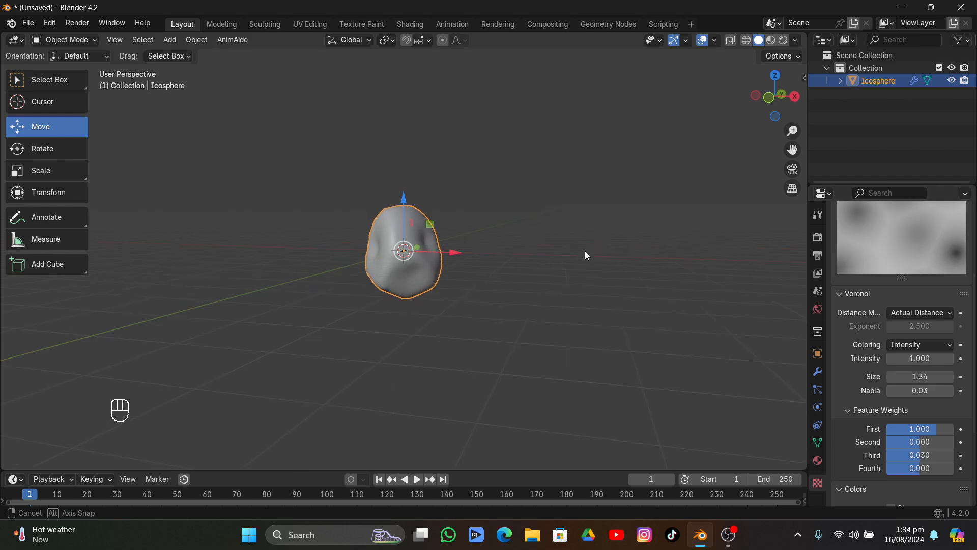
pyautogui.moveTo(585, 255); pyautogui.dragTo(363, 291, button='middle')
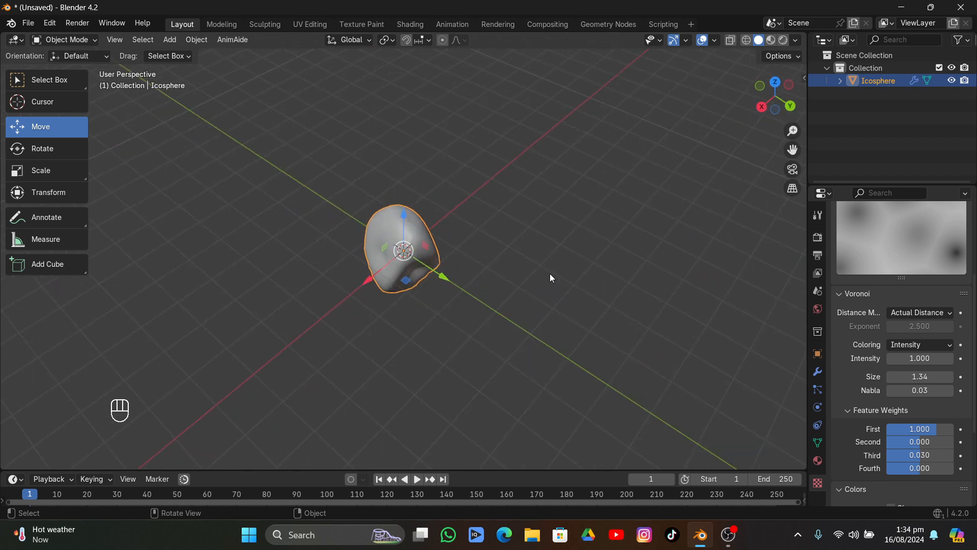
# Add a second Displace modifier to the ico sphere and give it a new texture of type Noise
pyautogui.click(819, 373)
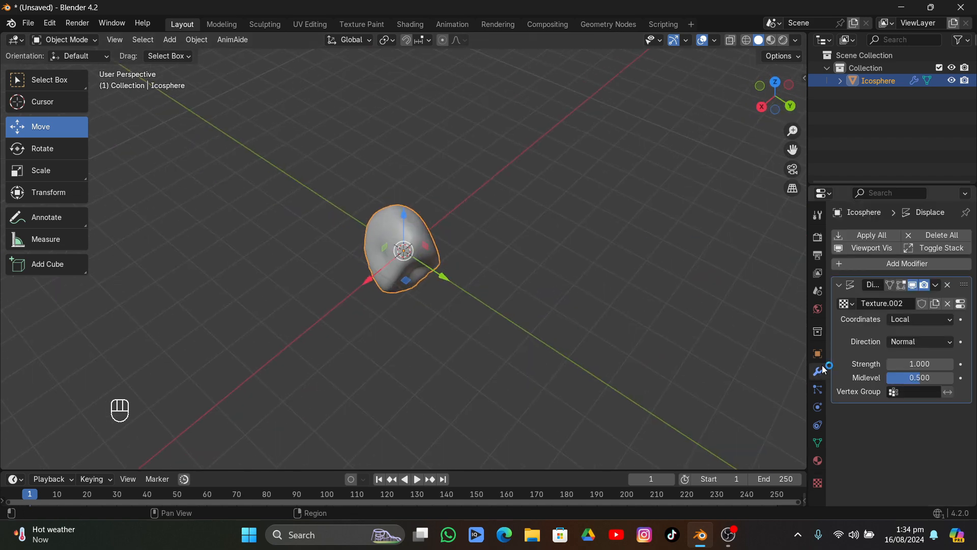
pyautogui.click(839, 288)
pyautogui.click(854, 262)
pyautogui.moveTo(854, 261)
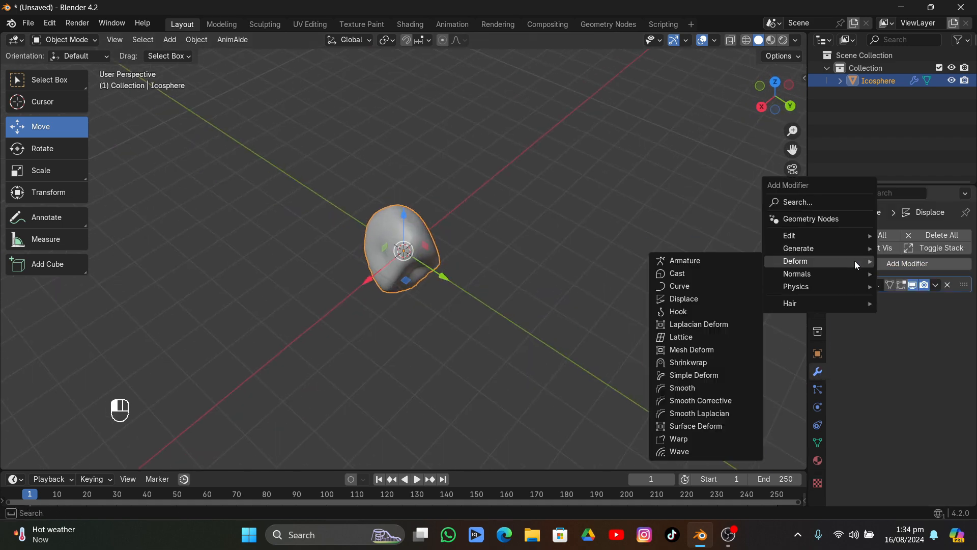
pyautogui.click(706, 299)
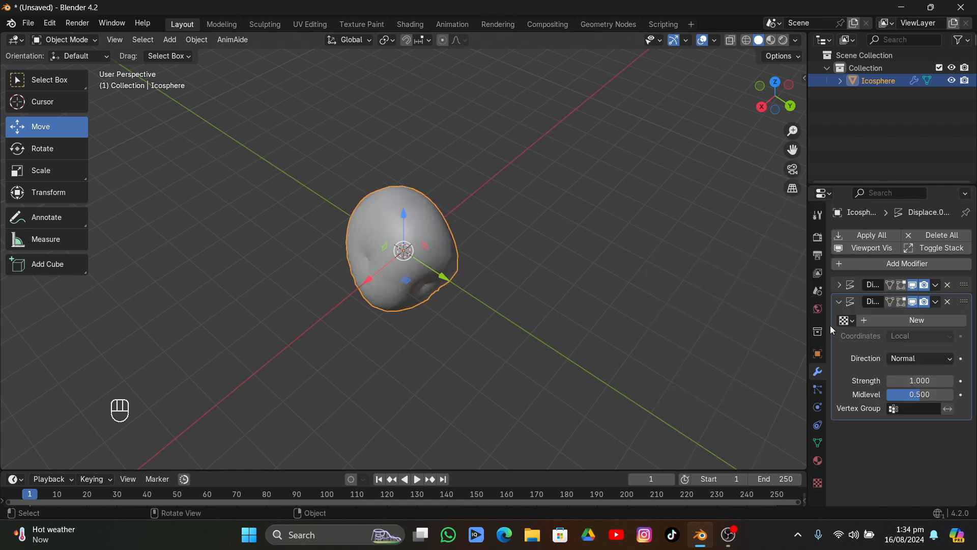
pyautogui.click(931, 320)
pyautogui.click(960, 322)
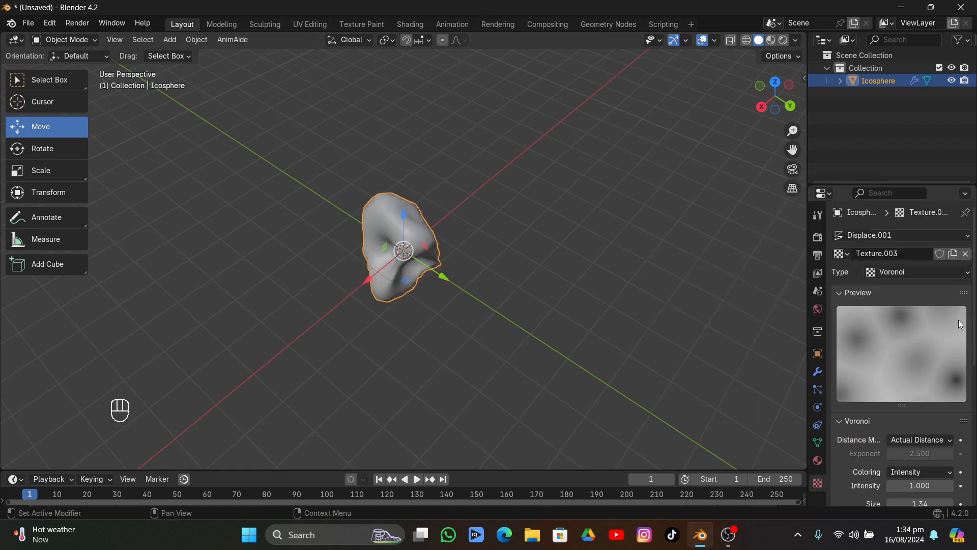
pyautogui.click(900, 267)
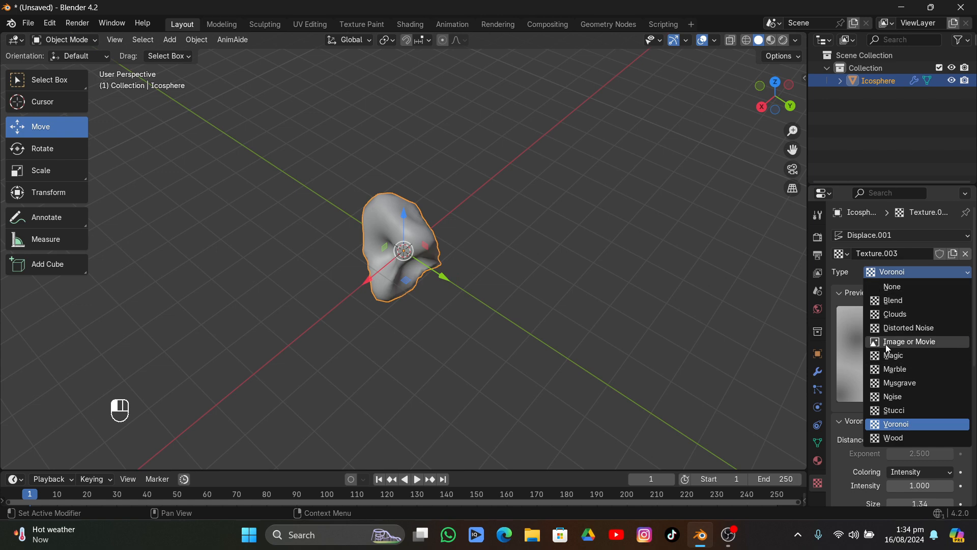
pyautogui.click(893, 396)
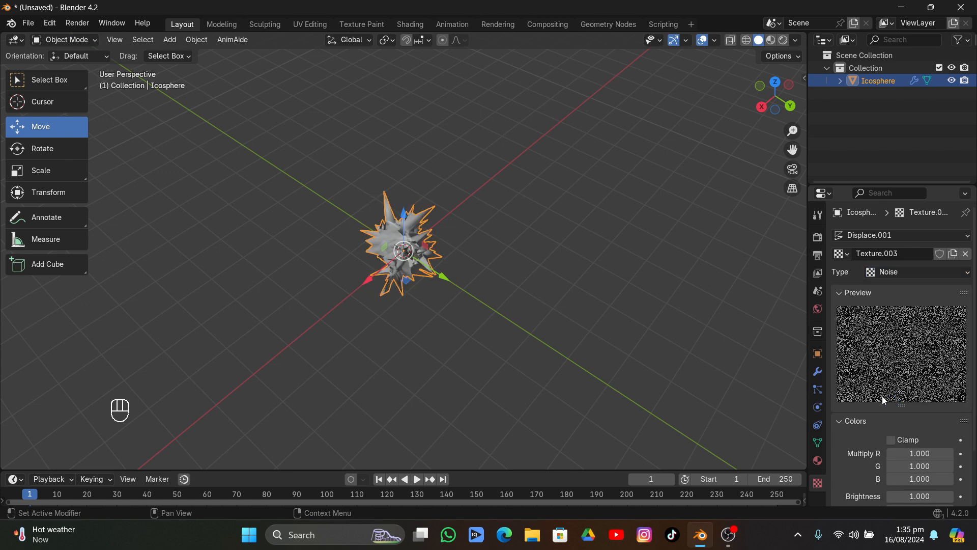
# Set the strength of the Noise-textured Displace modifier to 0.05
pyautogui.click(822, 373)
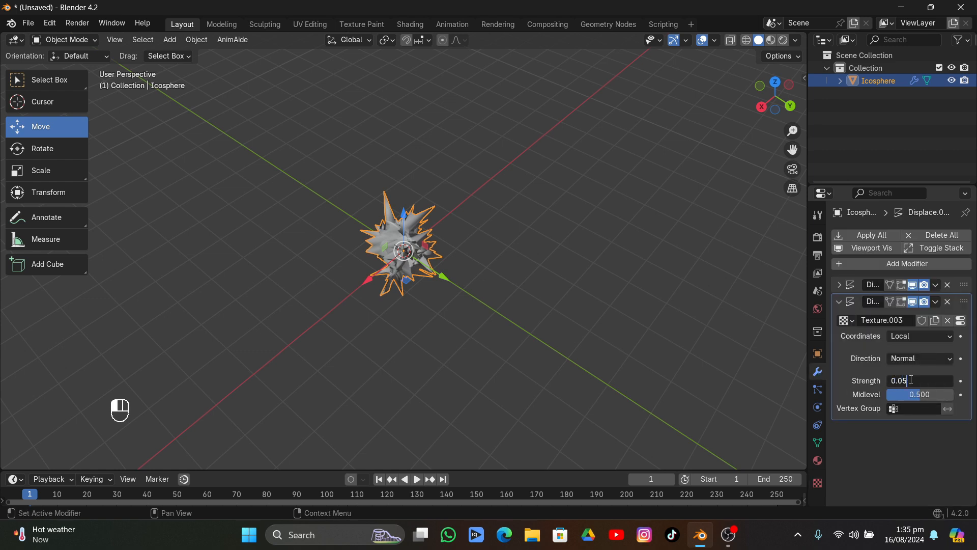
pyautogui.press('Return')
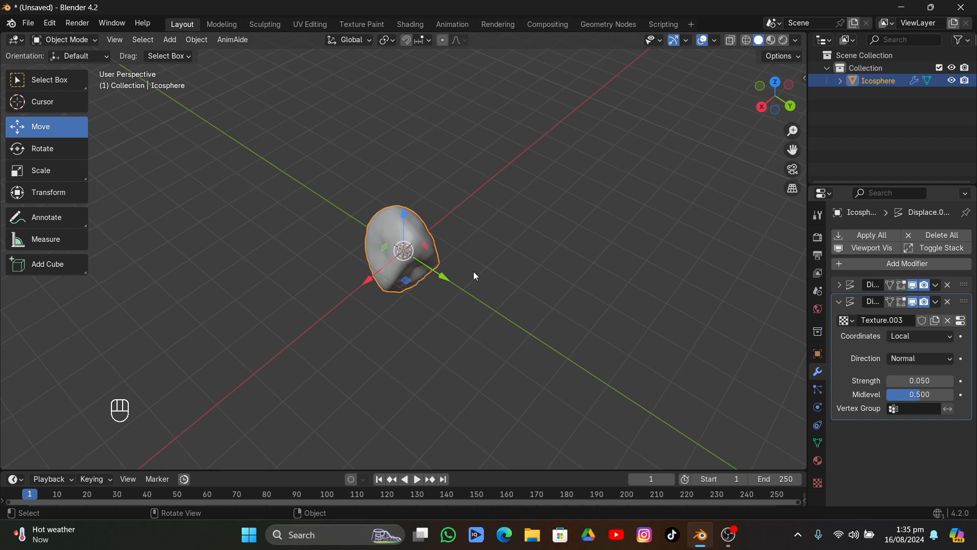
pyautogui.scroll(5, 473, 271)
pyautogui.moveTo(476, 271); pyautogui.dragTo(515, 269, button='middle')
pyautogui.moveTo(453, 311)
pyautogui.mouseDown(button='middle')
pyautogui.moveTo(366, 298)
pyautogui.moveTo(445, 371)
pyautogui.moveTo(463, 306)
pyautogui.mouseUp(button='middle')
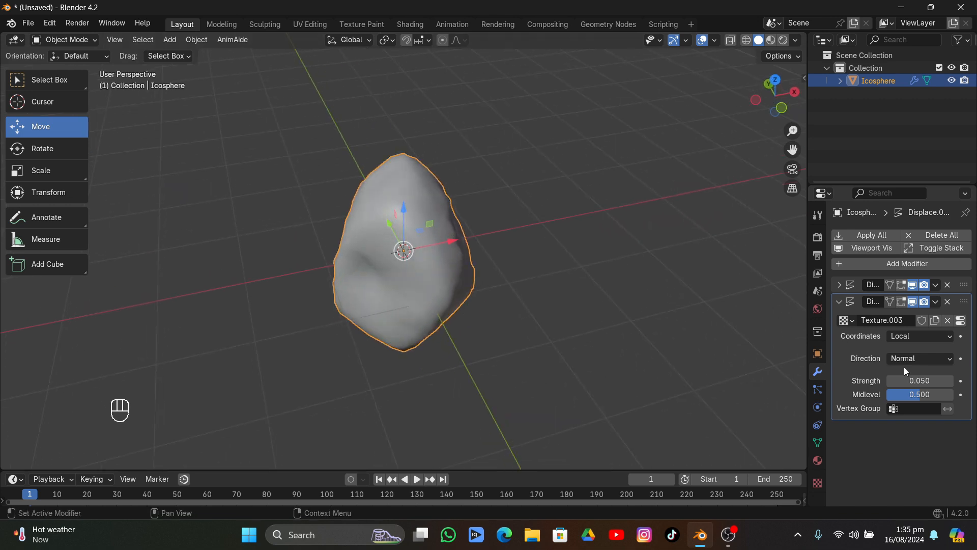
# Set the second Displace modifier's strength to 0.07 and check the rock from several sides
pyautogui.moveTo(916, 380)
pyautogui.mouseDown()
pyautogui.moveTo(946, 380)
pyautogui.moveTo(917, 380)
pyautogui.mouseUp()
pyautogui.doubleClick(916, 380)
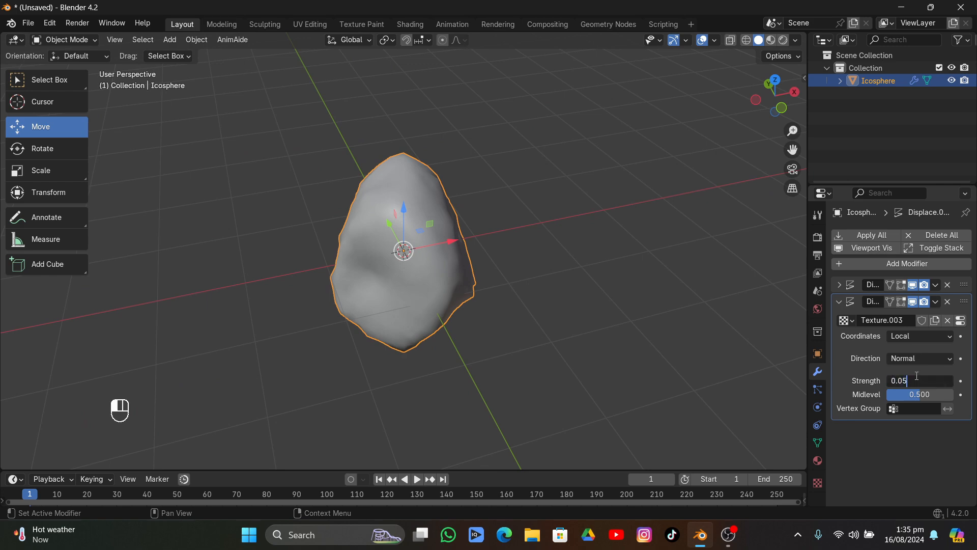
pyautogui.press('Return')
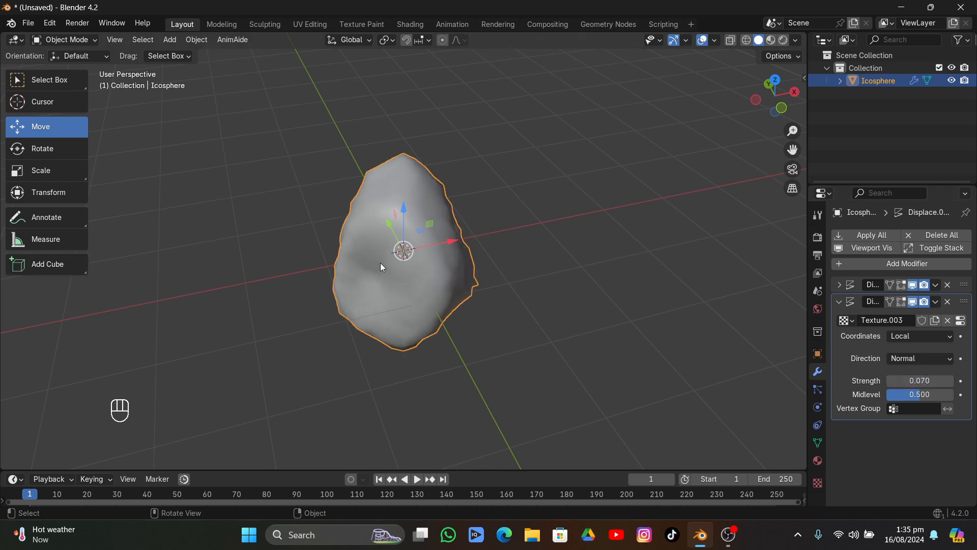
pyautogui.hscroll(-15, 380, 262)
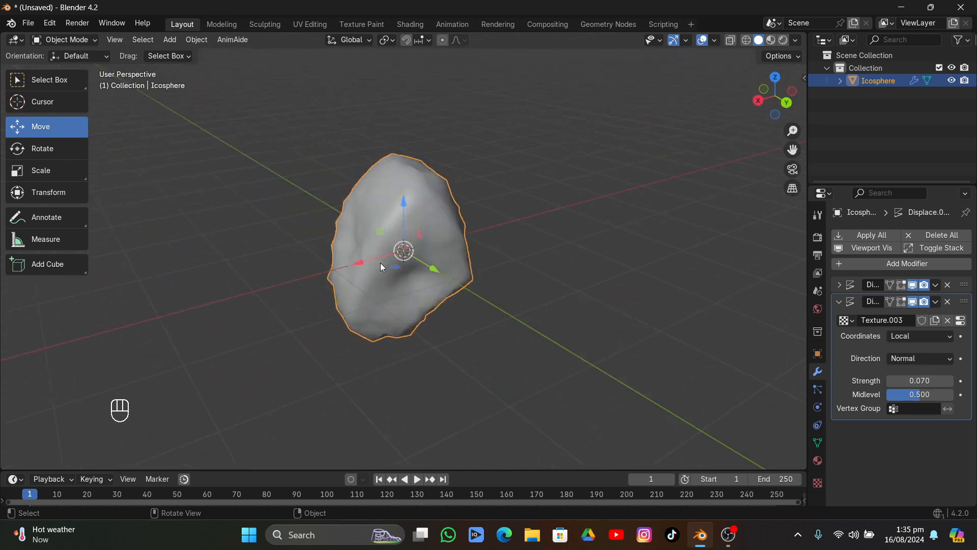
pyautogui.hscroll(-15, 380, 263)
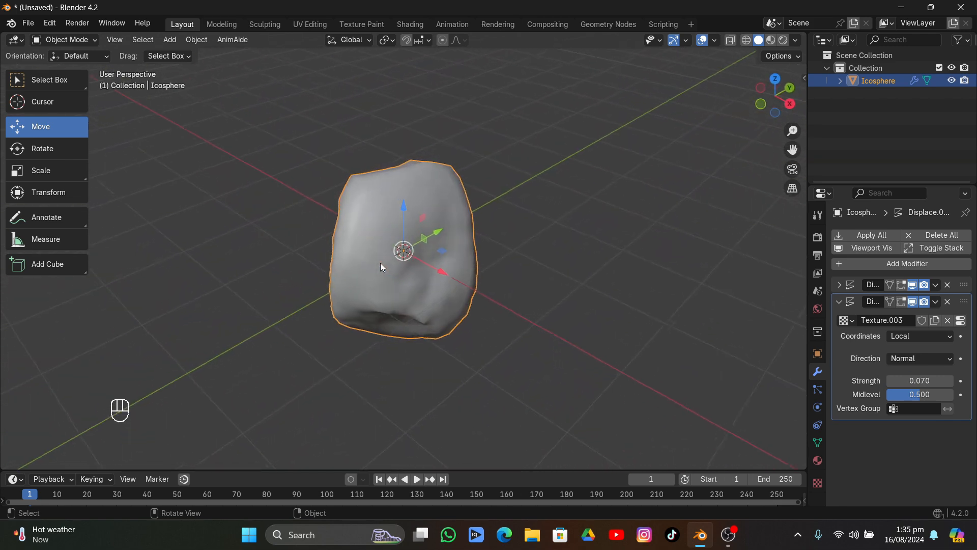
pyautogui.hscroll(-10, 380, 263)
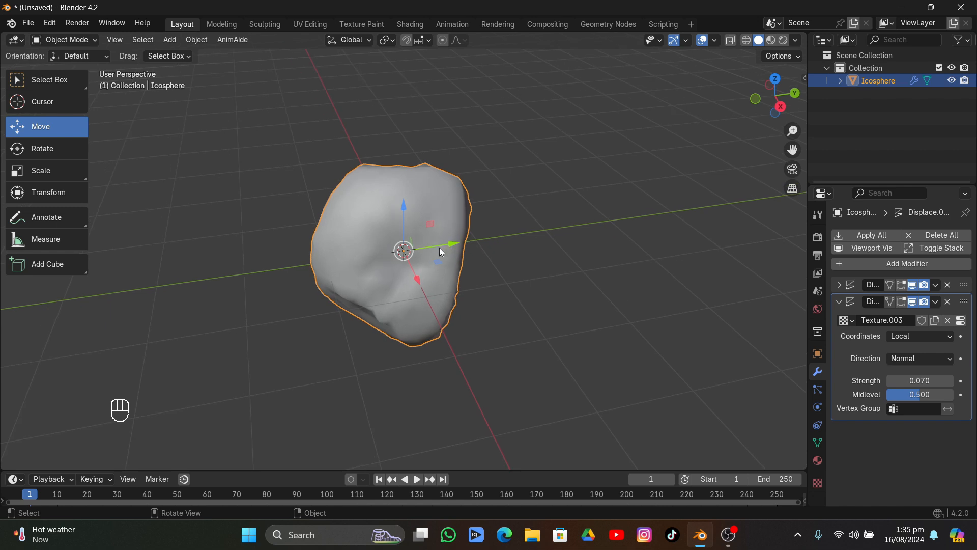
# Move the displaced rock aside in the negative Y direction and add a second, smooth-shaded ico sphere at the world origin
pyautogui.moveTo(441, 250); pyautogui.dragTo(148, 273)
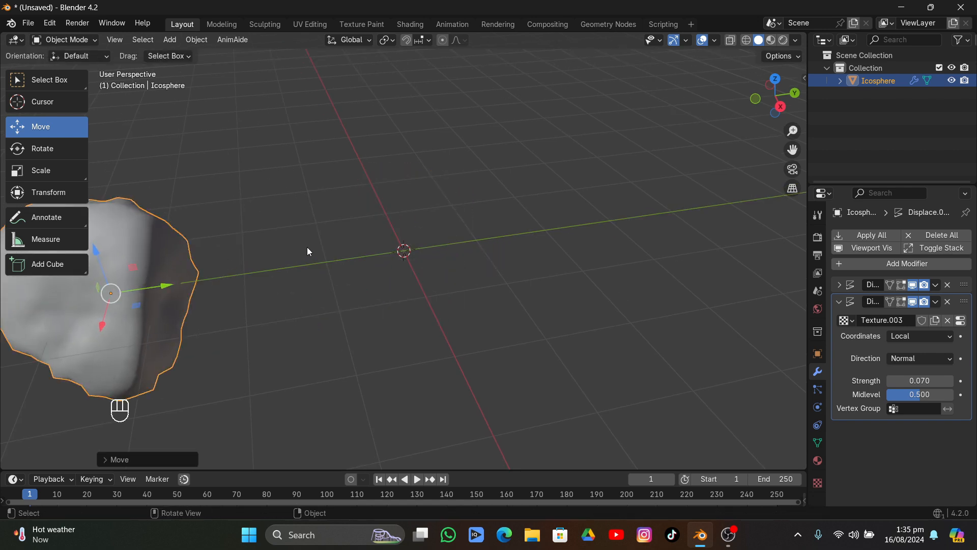
pyautogui.hotkey('shift', 'a')
pyautogui.hotkey('shift', 'a')
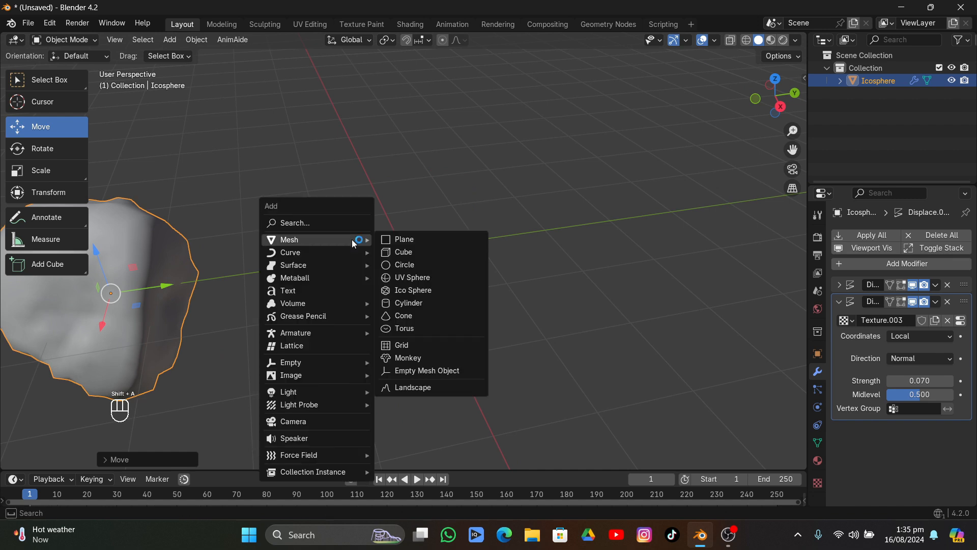
pyautogui.click(410, 290)
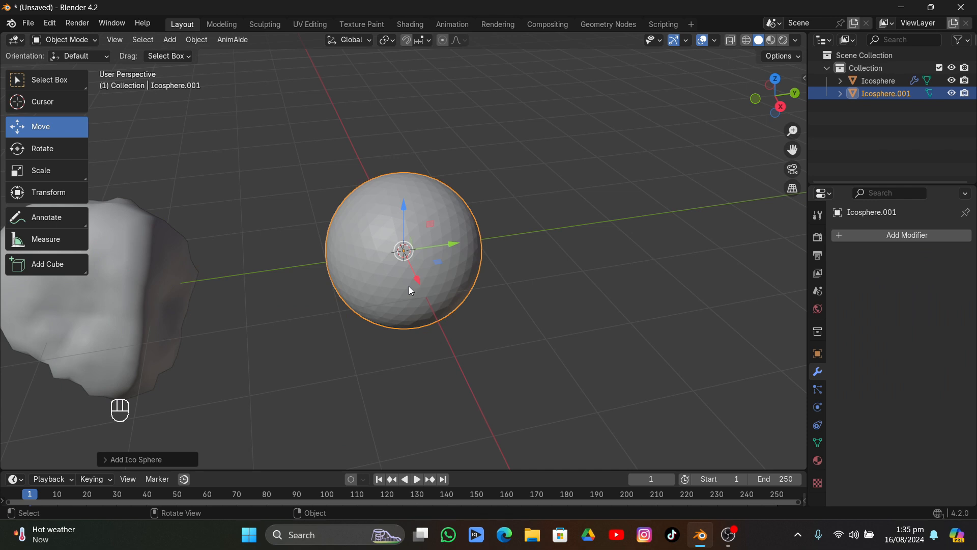
pyautogui.rightClick(436, 206)
pyautogui.click(436, 205)
# Switch the new ico sphere to Sculpt Mode and set the Grab brush to a 90 px radius and 0.520 strength
pyautogui.click(77, 41)
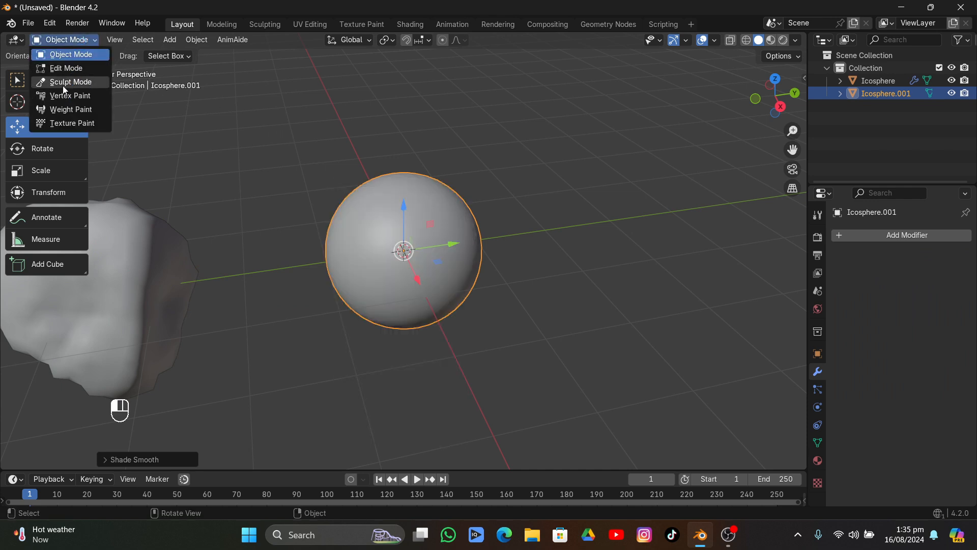
pyautogui.click(63, 83)
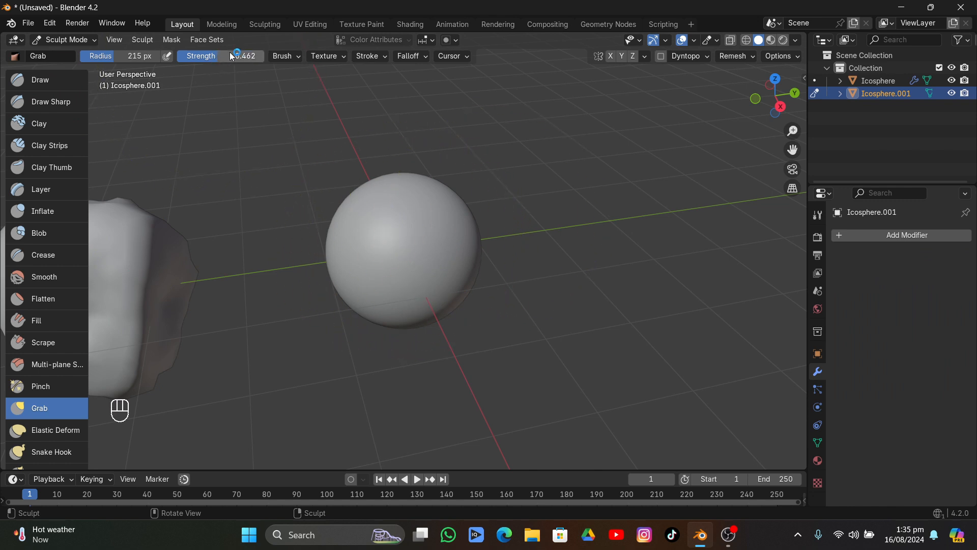
pyautogui.moveTo(120, 53); pyautogui.dragTo(94, 55)
pyautogui.scroll(2, 395, 213)
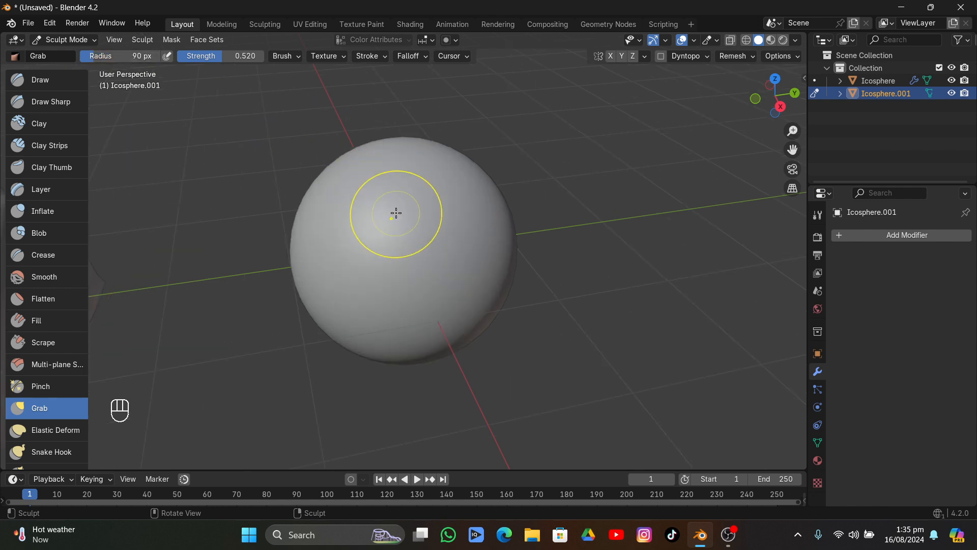
# Set the Grab brush to a 121 px radius and 1.000 strength
pyautogui.moveTo(395, 213); pyautogui.dragTo(356, 211, button='middle')
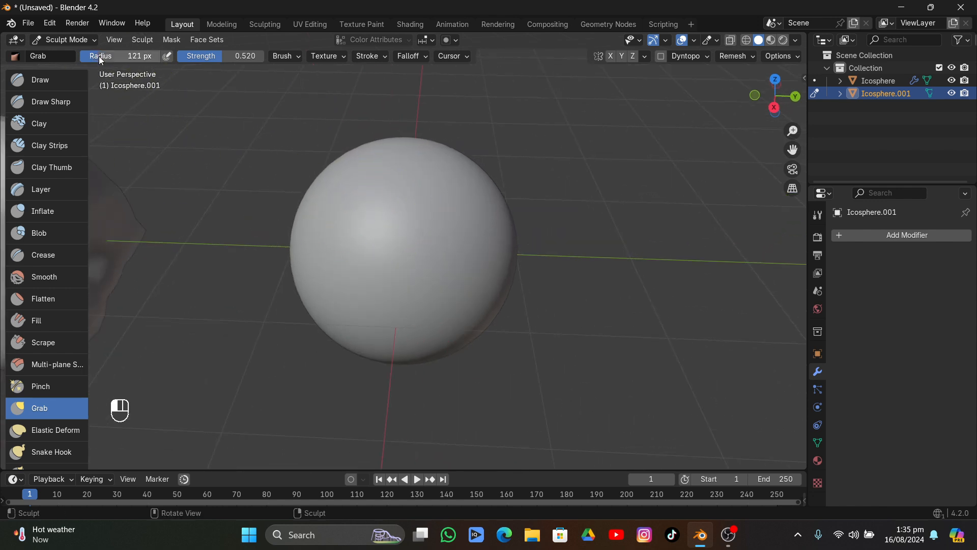
pyautogui.moveTo(235, 56); pyautogui.dragTo(263, 56)
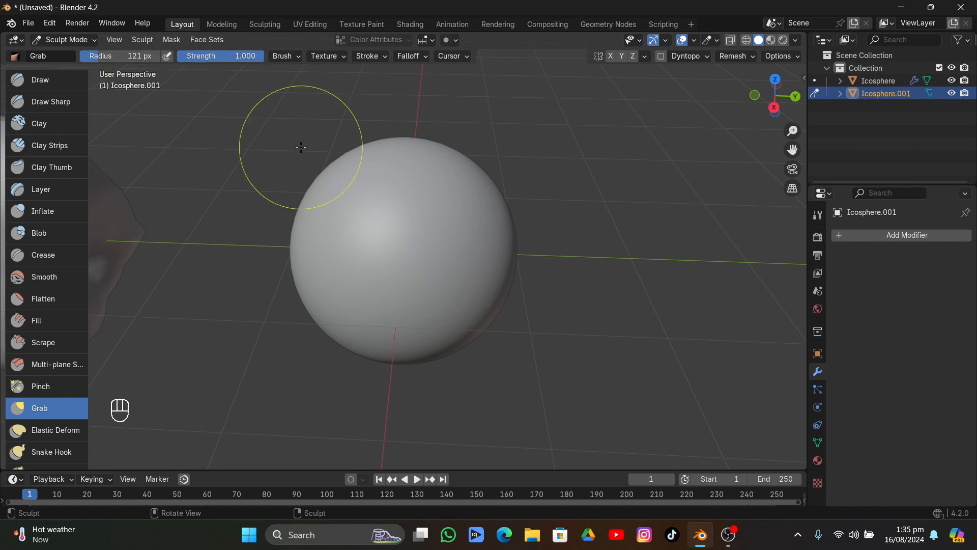
pyautogui.moveTo(439, 196)
pyautogui.mouseDown(button='middle')
pyautogui.moveTo(434, 170)
pyautogui.moveTo(449, 169)
pyautogui.mouseUp(button='middle')
pyautogui.moveTo(449, 170)
pyautogui.mouseDown()
pyautogui.moveTo(405, 165)
pyautogui.moveTo(450, 175)
pyautogui.moveTo(412, 188)
pyautogui.moveTo(415, 173)
pyautogui.moveTo(361, 138)
pyautogui.mouseUp()
pyautogui.click(41, 80)
pyautogui.hotkey('ctrl', 'z')
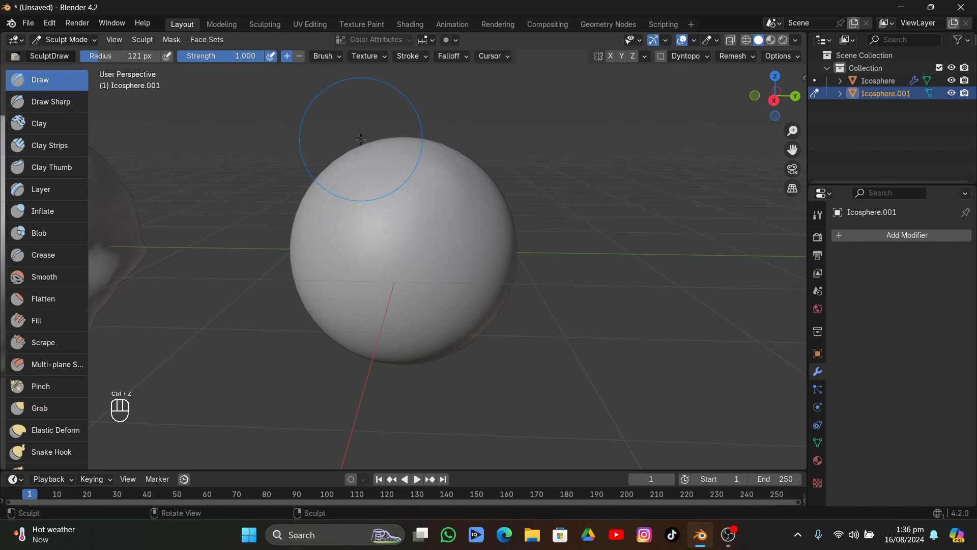
# Sculpt the top and upper front of the sphere with the Clay brush at 0.500 strength
pyautogui.click(23, 121)
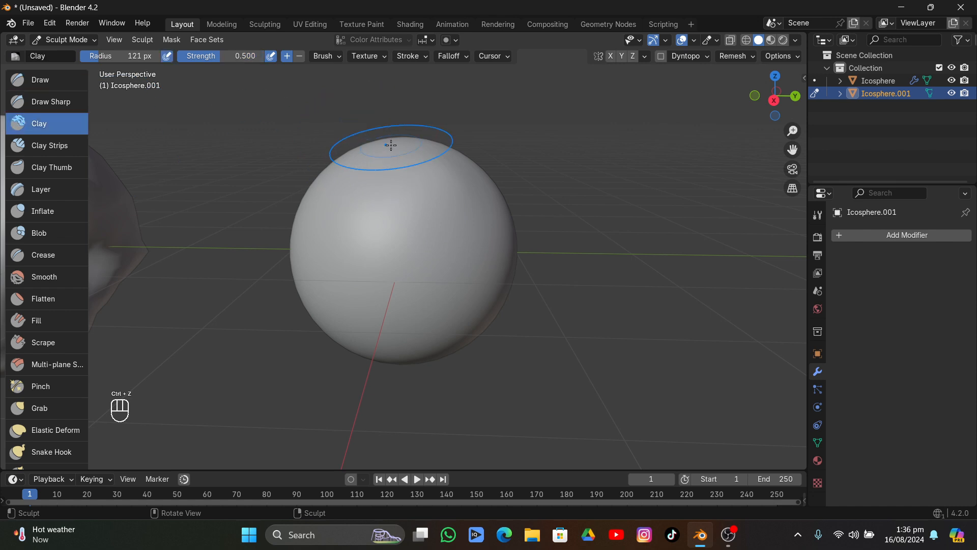
pyautogui.moveTo(391, 145)
pyautogui.mouseDown()
pyautogui.moveTo(436, 172)
pyautogui.moveTo(375, 237)
pyautogui.moveTo(431, 200)
pyautogui.mouseUp()
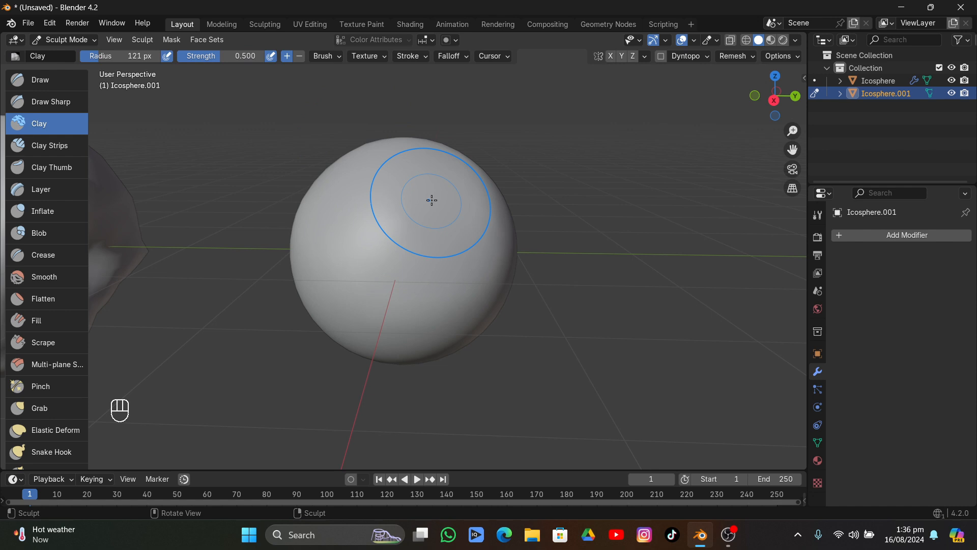
pyautogui.moveTo(432, 200); pyautogui.dragTo(430, 196, button='middle')
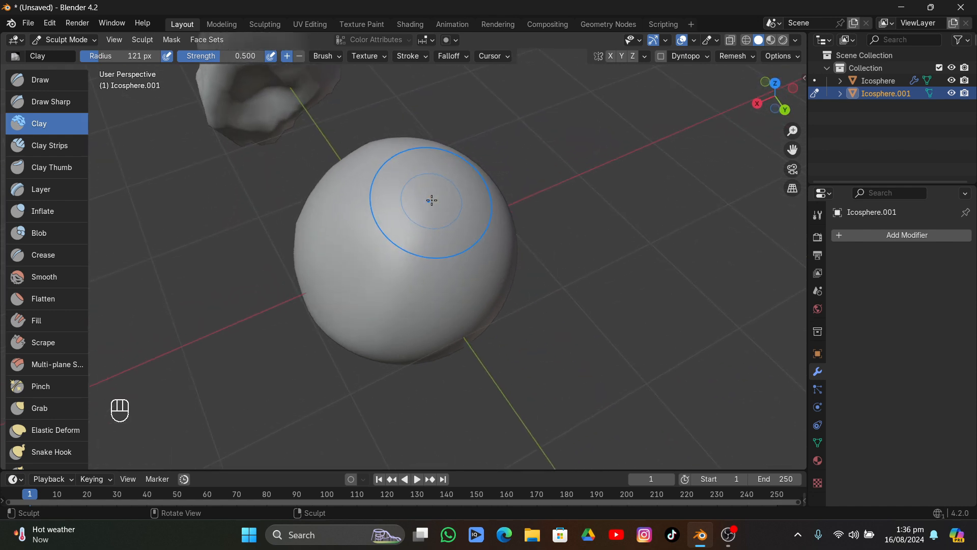
# Build up uneven rocky ridges all around the sphere with the Clay Strips brush at 121 px radius and 0.600 strength
pyautogui.click(61, 147)
pyautogui.moveTo(395, 182)
pyautogui.mouseDown()
pyautogui.moveTo(404, 170)
pyautogui.moveTo(428, 284)
pyautogui.mouseUp()
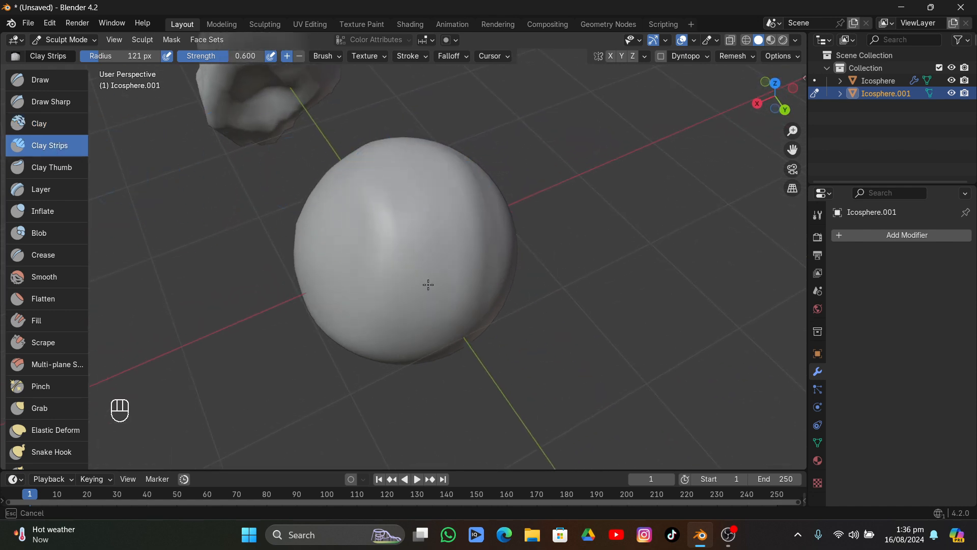
pyautogui.moveTo(425, 214); pyautogui.dragTo(422, 133)
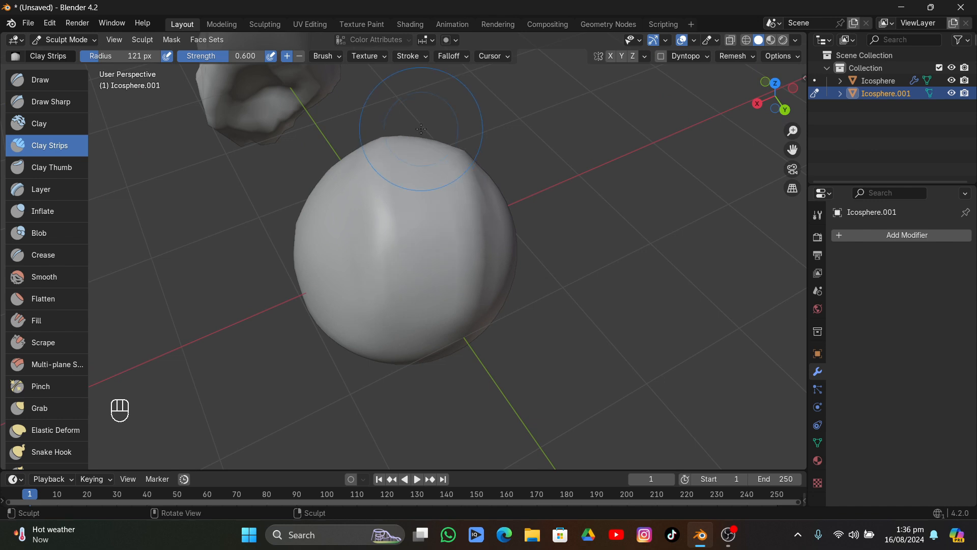
pyautogui.moveTo(421, 129)
pyautogui.mouseDown(button='middle')
pyautogui.moveTo(343, 209)
pyautogui.moveTo(399, 192)
pyautogui.mouseUp(button='middle')
pyautogui.moveTo(399, 192)
pyautogui.mouseDown()
pyautogui.moveTo(393, 237)
pyautogui.moveTo(353, 283)
pyautogui.mouseUp()
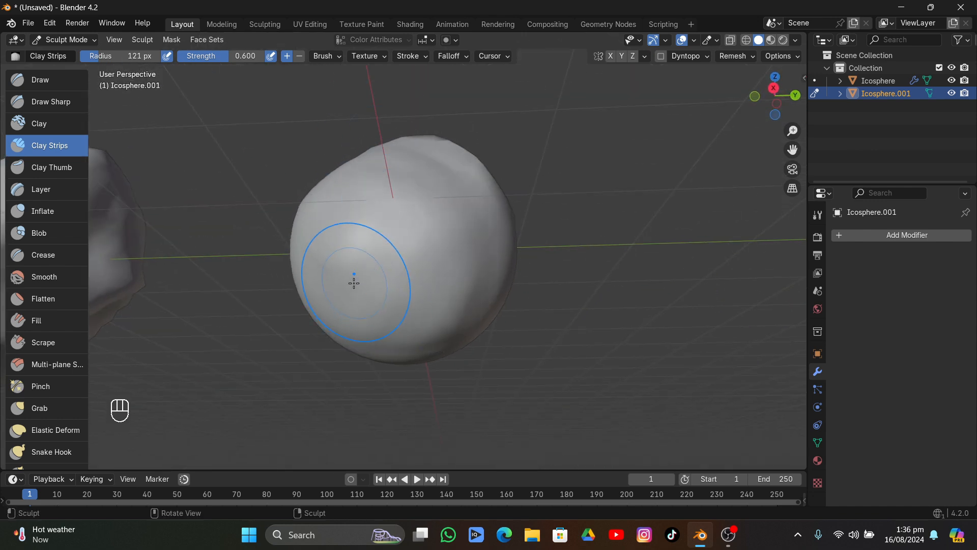
pyautogui.moveTo(353, 283)
pyautogui.mouseDown(button='middle')
pyautogui.moveTo(521, 355)
pyautogui.moveTo(470, 352)
pyautogui.mouseUp(button='middle')
pyautogui.moveTo(460, 346)
pyautogui.mouseDown()
pyautogui.moveTo(316, 269)
pyautogui.moveTo(386, 317)
pyautogui.mouseUp()
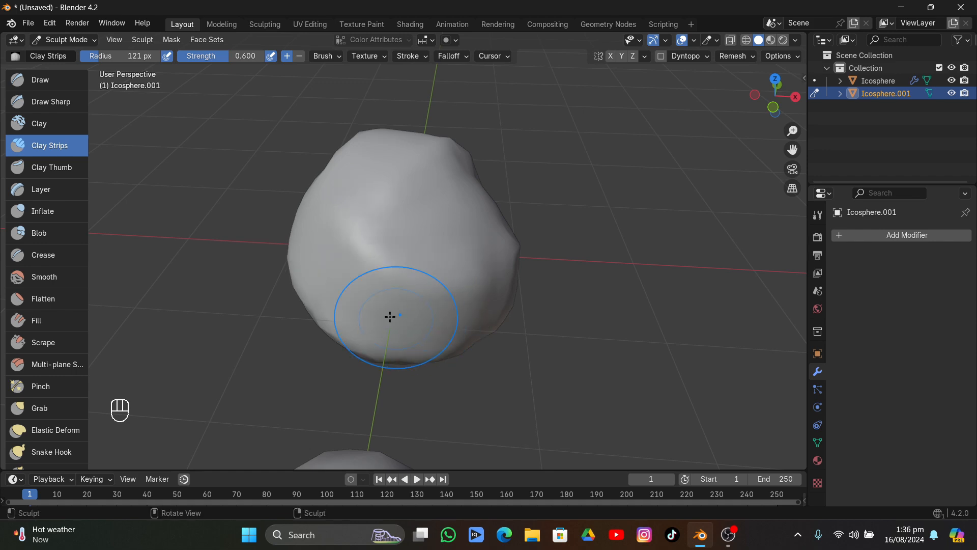
pyautogui.moveTo(390, 316); pyautogui.dragTo(501, 232, button='middle')
pyautogui.moveTo(432, 222); pyautogui.dragTo(340, 278)
pyautogui.moveTo(340, 278)
pyautogui.mouseDown(button='middle')
pyautogui.moveTo(480, 181)
pyautogui.moveTo(467, 174)
pyautogui.mouseUp(button='middle')
pyautogui.moveTo(448, 166)
pyautogui.mouseDown()
pyautogui.moveTo(318, 243)
pyautogui.moveTo(421, 296)
pyautogui.moveTo(452, 242)
pyautogui.mouseUp()
pyautogui.moveTo(452, 246)
pyautogui.mouseDown(button='middle')
pyautogui.moveTo(403, 297)
pyautogui.moveTo(452, 408)
pyautogui.moveTo(535, 403)
pyautogui.mouseUp(button='middle')
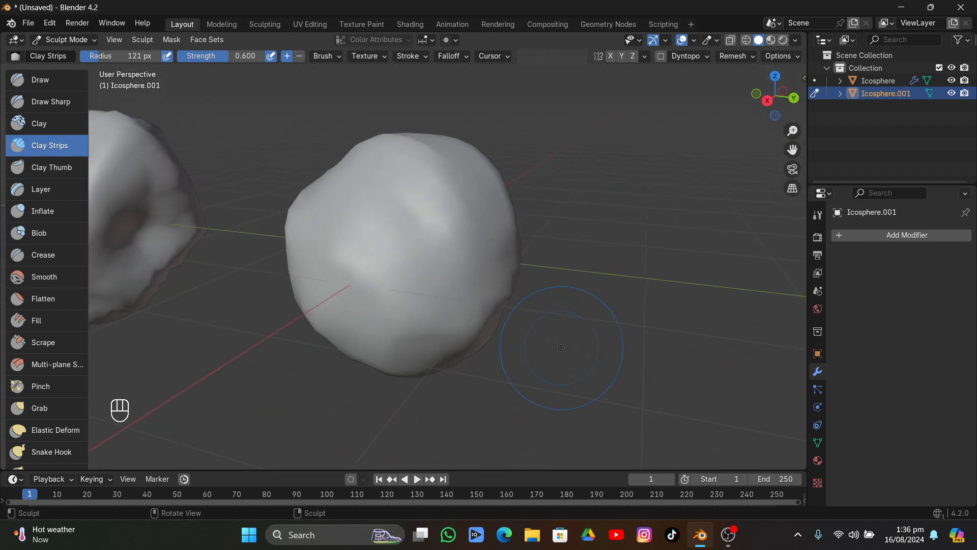
# Press dents and creases into several sides of the rock with the Clay Thumb brush at 0.500 strength
pyautogui.click(41, 163)
pyautogui.moveTo(349, 192)
pyautogui.mouseDown()
pyautogui.moveTo(375, 185)
pyautogui.moveTo(404, 238)
pyautogui.moveTo(444, 270)
pyautogui.mouseUp()
pyautogui.moveTo(444, 269)
pyautogui.mouseDown(button='middle')
pyautogui.moveTo(464, 283)
pyautogui.moveTo(502, 218)
pyautogui.mouseUp(button='middle')
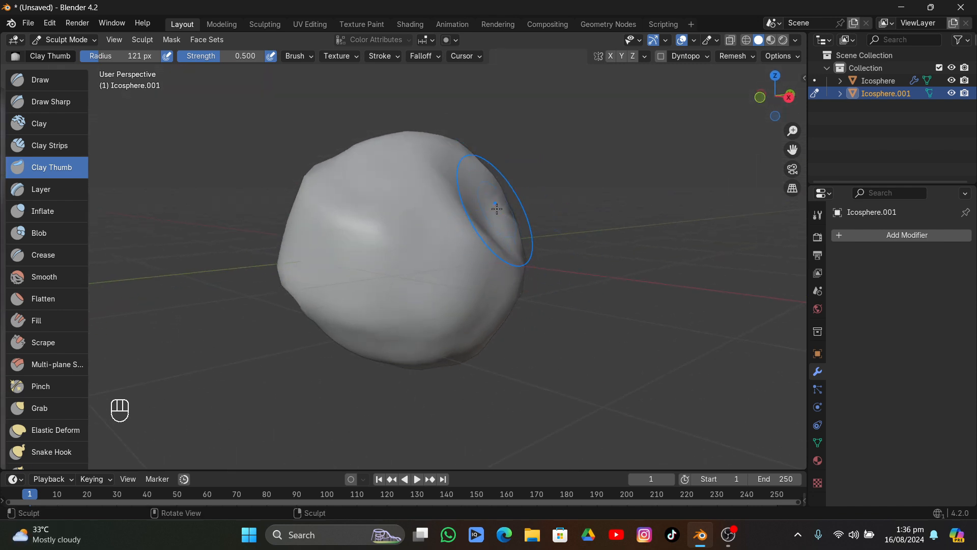
pyautogui.moveTo(436, 251)
pyautogui.mouseDown()
pyautogui.moveTo(446, 266)
pyautogui.moveTo(407, 253)
pyautogui.mouseUp()
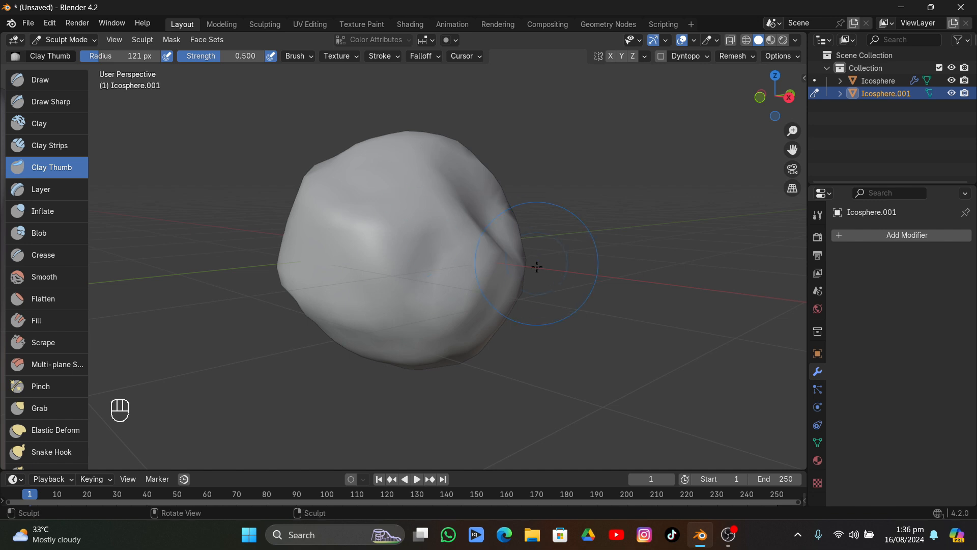
pyautogui.moveTo(547, 262)
pyautogui.mouseDown(button='middle')
pyautogui.moveTo(381, 318)
pyautogui.moveTo(266, 273)
pyautogui.mouseUp(button='middle')
pyautogui.moveTo(382, 284)
pyautogui.mouseDown()
pyautogui.moveTo(390, 291)
pyautogui.moveTo(380, 262)
pyautogui.moveTo(443, 244)
pyautogui.moveTo(463, 220)
pyautogui.moveTo(424, 285)
pyautogui.moveTo(405, 247)
pyautogui.mouseUp()
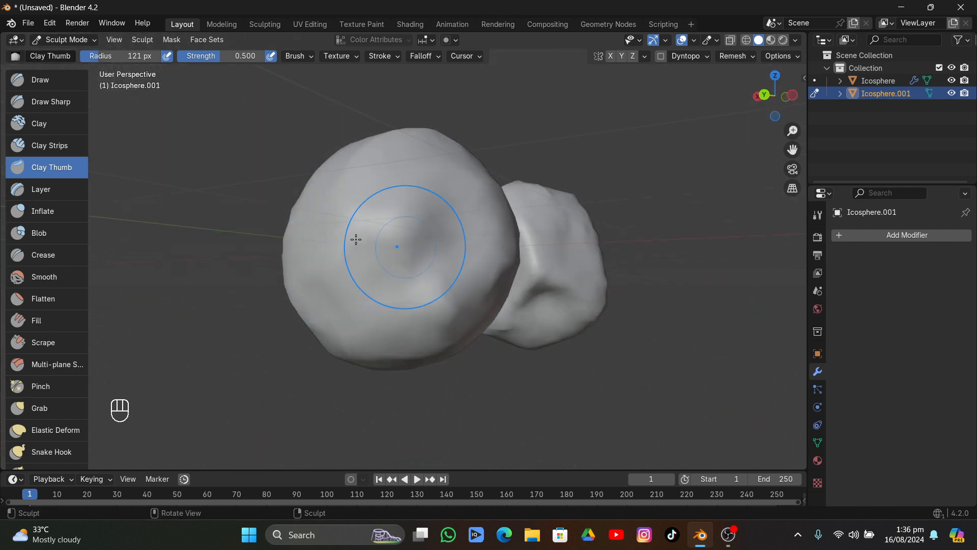
# Flatten facets into the rock's sides with the Flatten brush at 121 px radius and 0.500 strength
pyautogui.click(32, 300)
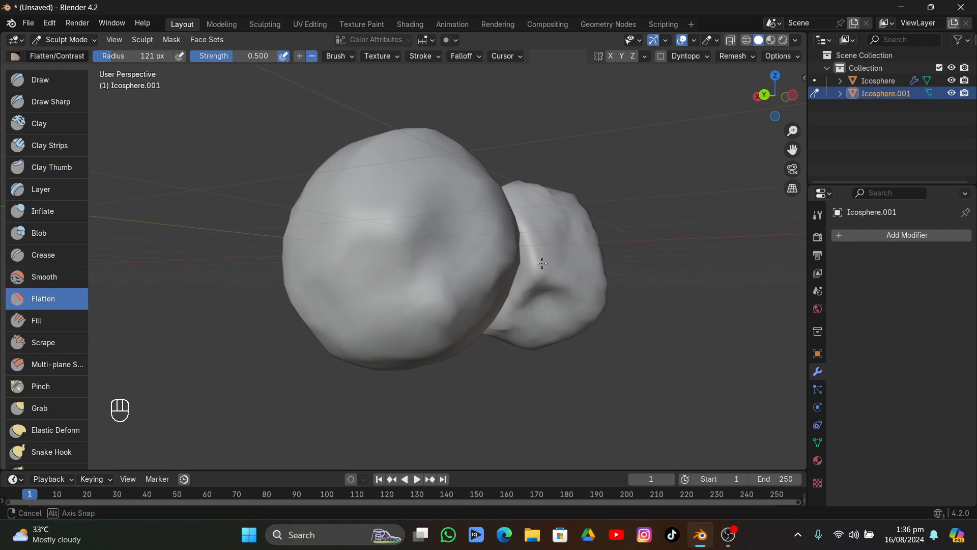
pyautogui.moveTo(541, 262)
pyautogui.mouseDown(button='middle')
pyautogui.moveTo(465, 335)
pyautogui.moveTo(544, 280)
pyautogui.mouseUp(button='middle')
pyautogui.moveTo(458, 250); pyautogui.dragTo(416, 260)
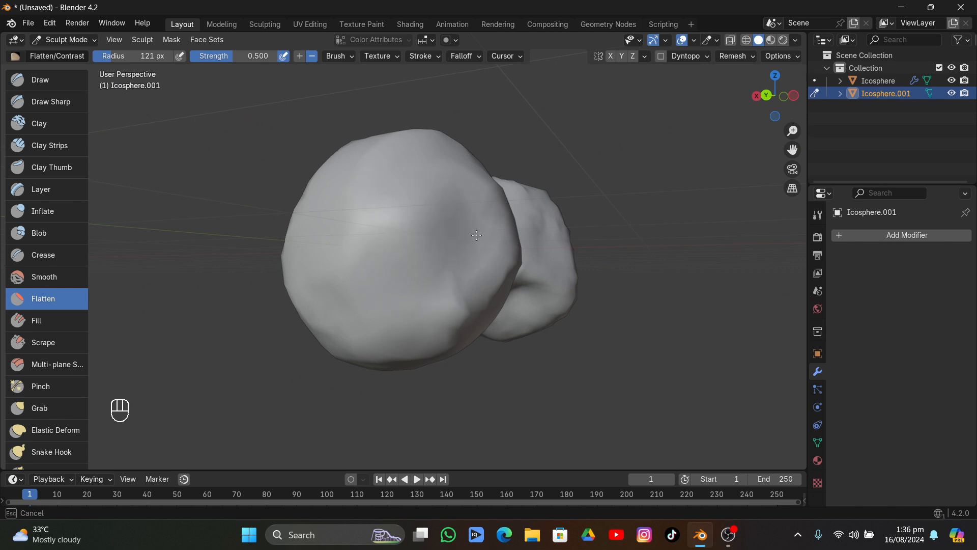
pyautogui.moveTo(477, 235); pyautogui.dragTo(489, 231)
pyautogui.moveTo(482, 212); pyautogui.dragTo(509, 157, button='middle')
pyautogui.moveTo(443, 212); pyautogui.dragTo(505, 209)
# Pull parts of the rock's surface into a more irregular outline with the Grab brush at 1.000 strength
pyautogui.scroll(-3, 35, 373)
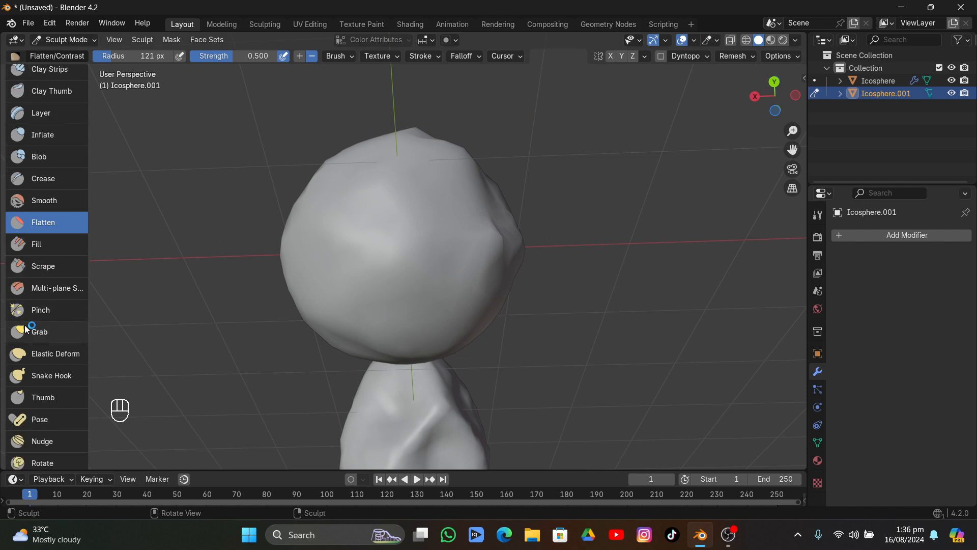
pyautogui.scroll(-2, 30, 315)
pyautogui.click(40, 285)
pyautogui.moveTo(426, 267); pyautogui.dragTo(404, 245)
pyautogui.moveTo(404, 244); pyautogui.dragTo(468, 274, button='middle')
pyautogui.moveTo(474, 315)
pyautogui.mouseDown()
pyautogui.moveTo(486, 331)
pyautogui.moveTo(483, 316)
pyautogui.mouseUp()
pyautogui.moveTo(484, 273)
pyautogui.mouseDown(button='middle')
pyautogui.moveTo(375, 391)
pyautogui.moveTo(285, 315)
pyautogui.moveTo(153, 229)
pyautogui.mouseUp(button='middle')
# Add raised areas across the front of the rock with the Layer brush at 1.000 strength
pyautogui.scroll(2, 35, 112)
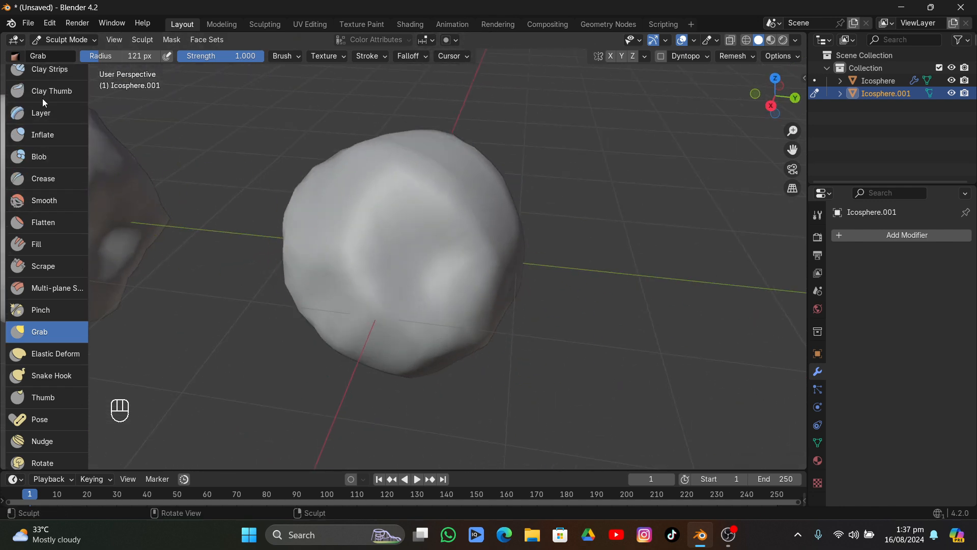
pyautogui.click(40, 109)
pyautogui.moveTo(344, 185)
pyautogui.mouseDown()
pyautogui.moveTo(457, 270)
pyautogui.moveTo(495, 286)
pyautogui.mouseUp()
pyautogui.moveTo(495, 286)
pyautogui.mouseDown(button='middle')
pyautogui.moveTo(451, 148)
pyautogui.moveTo(463, 223)
pyautogui.mouseUp(button='middle')
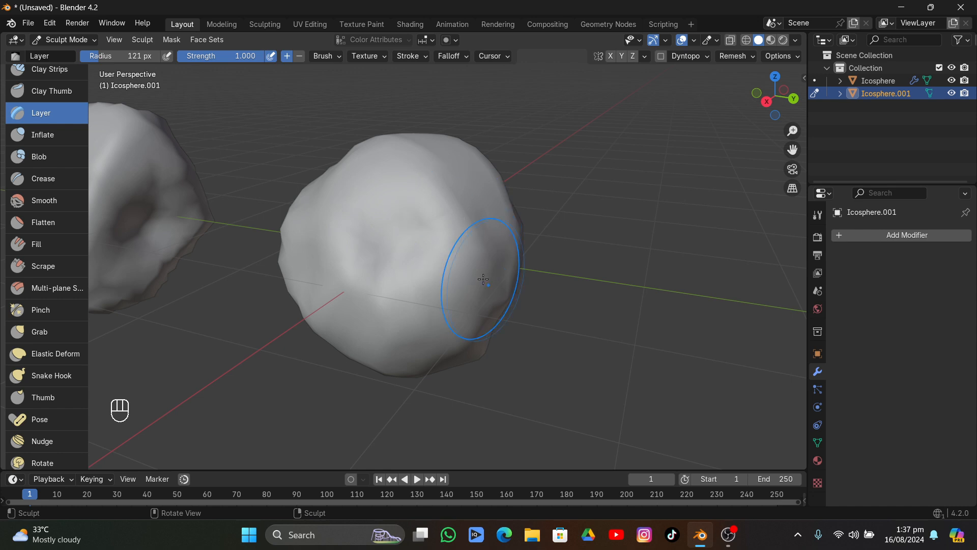
# Apply the Cloth brush to the rock's front and reduce its strength to 0.344 for a further stroke
pyautogui.scroll(-6, 55, 321)
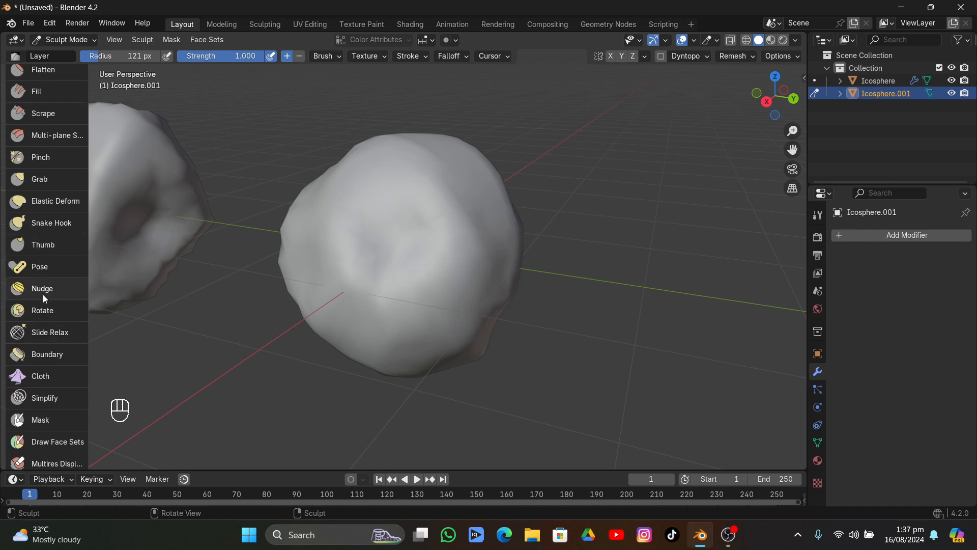
pyautogui.click(41, 375)
pyautogui.moveTo(418, 244); pyautogui.dragTo(449, 234, button='middle')
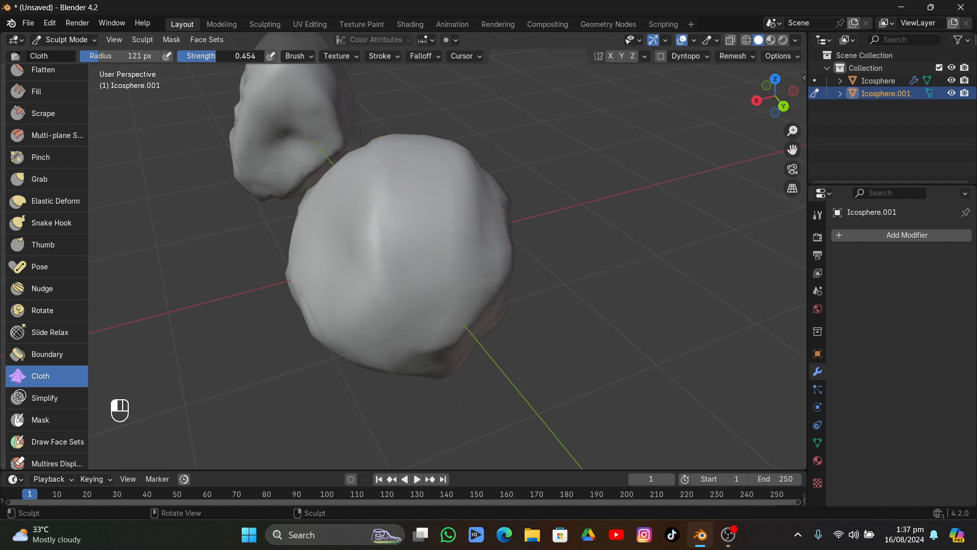
pyautogui.moveTo(216, 56); pyautogui.dragTo(207, 56)
pyautogui.moveTo(392, 196)
pyautogui.mouseDown()
pyautogui.moveTo(412, 212)
pyautogui.moveTo(399, 232)
pyautogui.mouseUp()
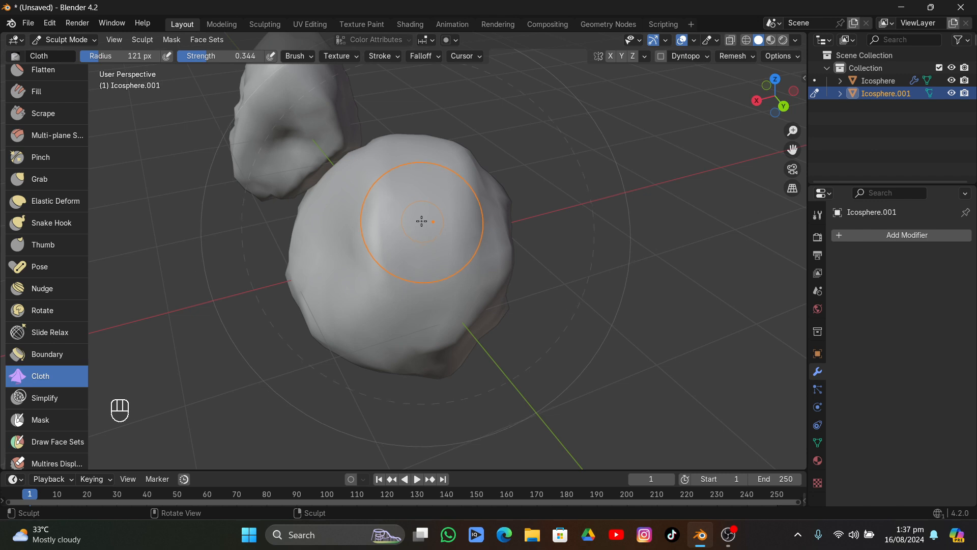
# Push the rock's front surface with the Nudge brush at 0.500 strength and add Clay Strips strokes at 0.600
pyautogui.click(40, 288)
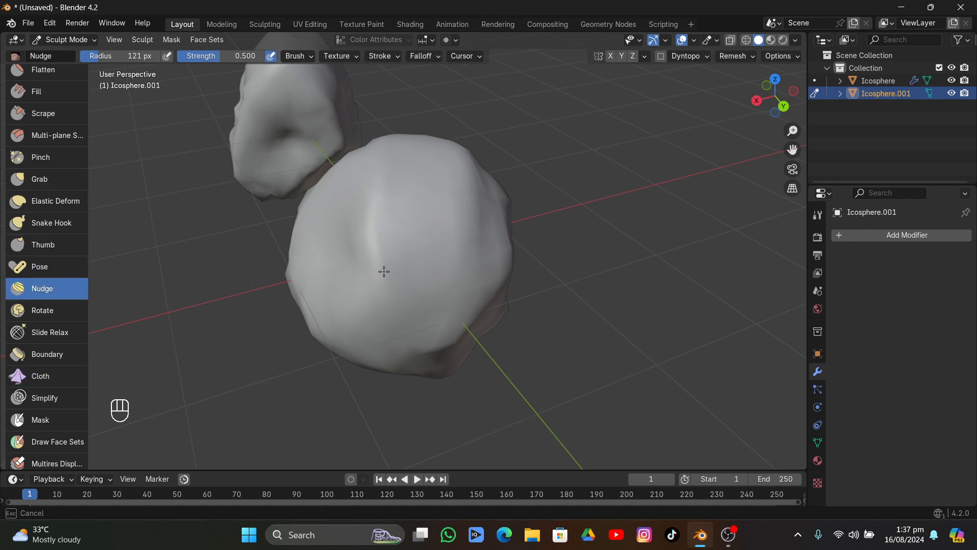
pyautogui.scroll(10, 22, 289)
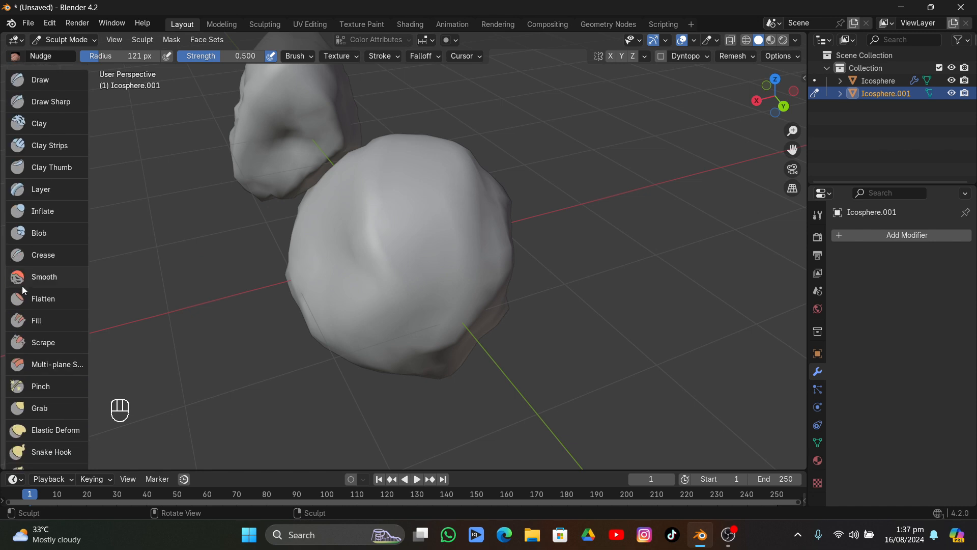
pyautogui.click(49, 146)
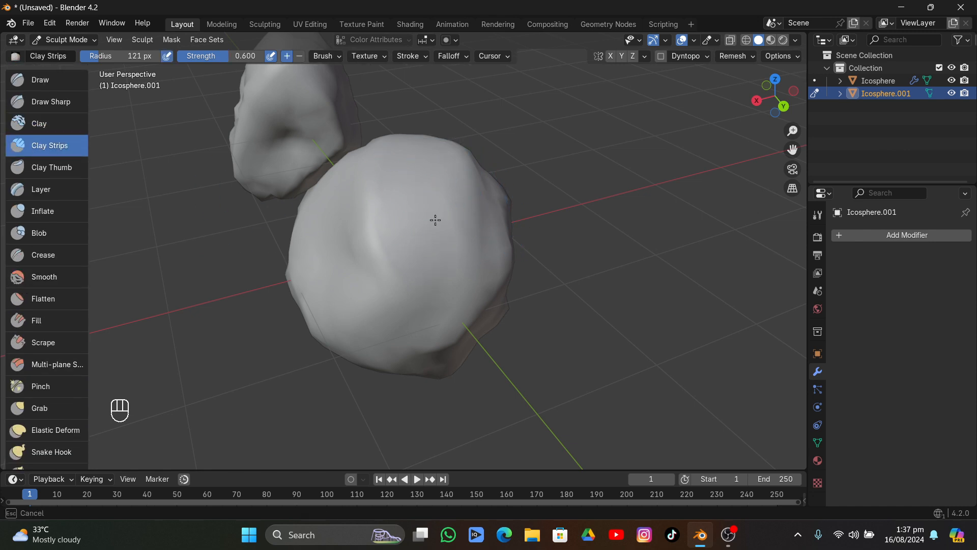
pyautogui.moveTo(460, 285); pyautogui.dragTo(1, 163, button='middle')
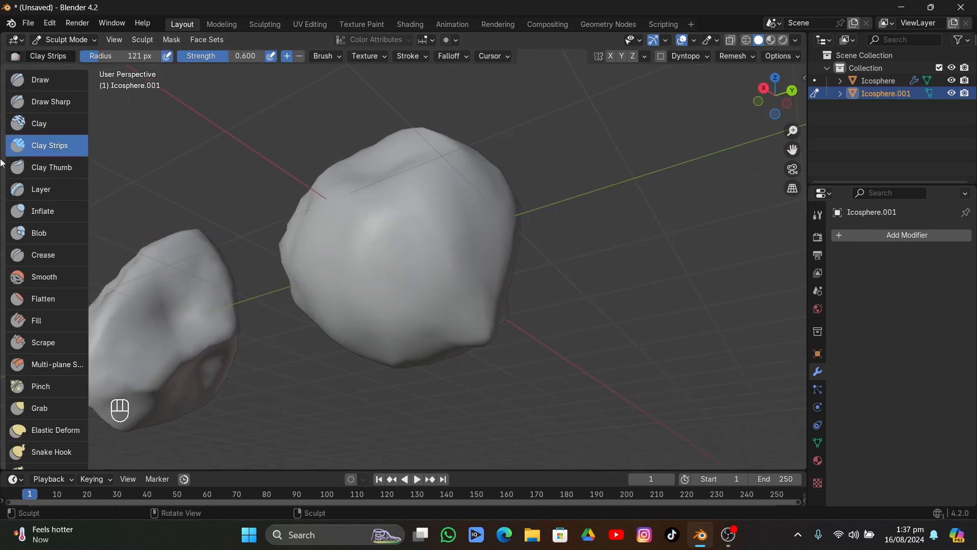
# Return the sculpted rock to Object Mode and view it beside the displaced rock
pyautogui.click(51, 44)
pyautogui.click(53, 51)
pyautogui.scroll(-5, 356, 211)
pyautogui.moveTo(356, 211)
pyautogui.mouseDown(button='middle')
pyautogui.moveTo(397, 276)
pyautogui.moveTo(490, 343)
pyautogui.moveTo(375, 255)
pyautogui.moveTo(498, 268)
pyautogui.moveTo(332, 273)
pyautogui.moveTo(391, 295)
pyautogui.mouseUp(button='middle')
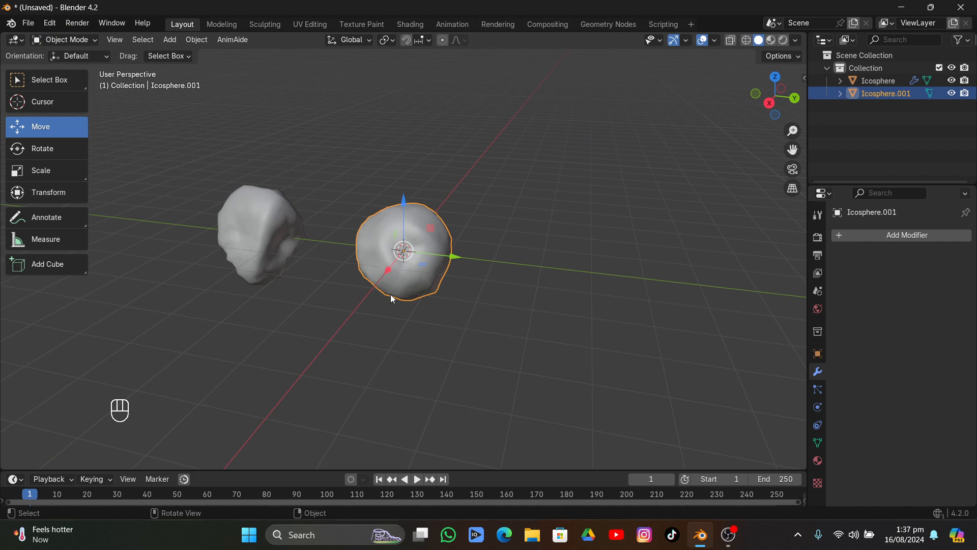
# Add a Displace modifier to the sculpted rock with a new texture of type Noise
pyautogui.click(883, 231)
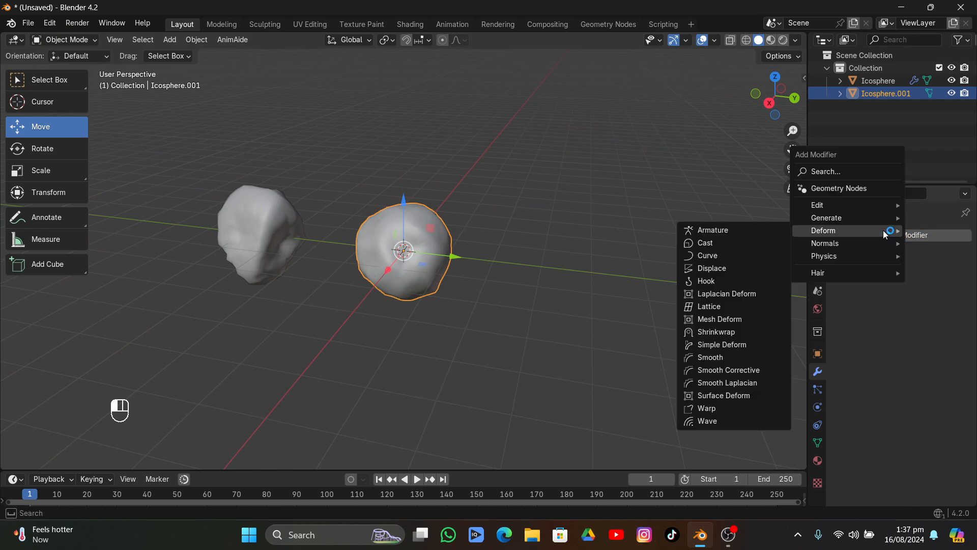
pyautogui.click(873, 237)
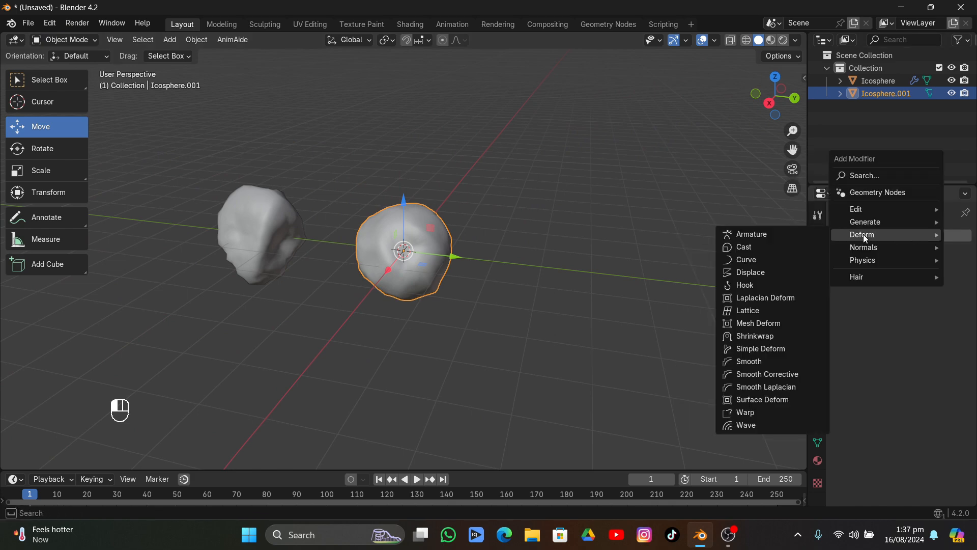
pyautogui.click(762, 273)
pyautogui.click(933, 301)
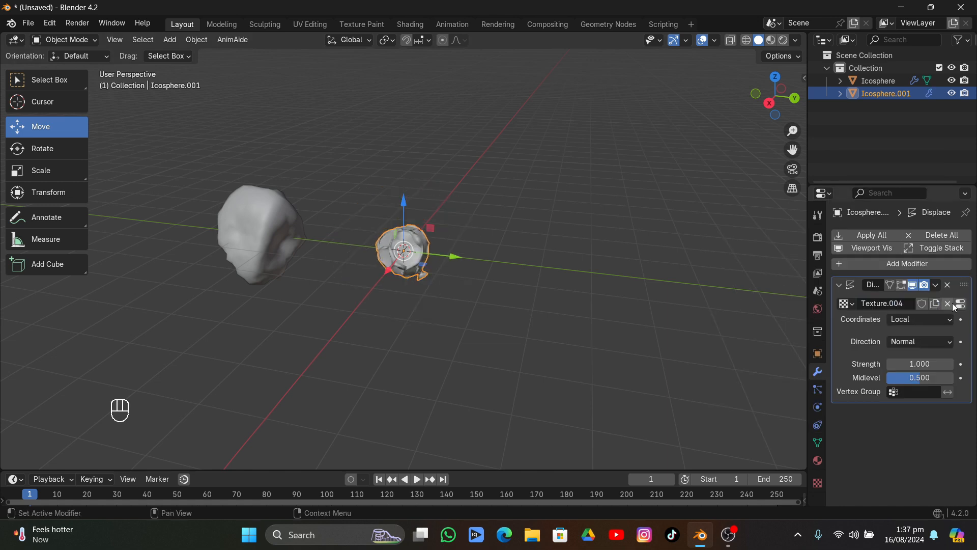
pyautogui.click(928, 299)
pyautogui.click(880, 271)
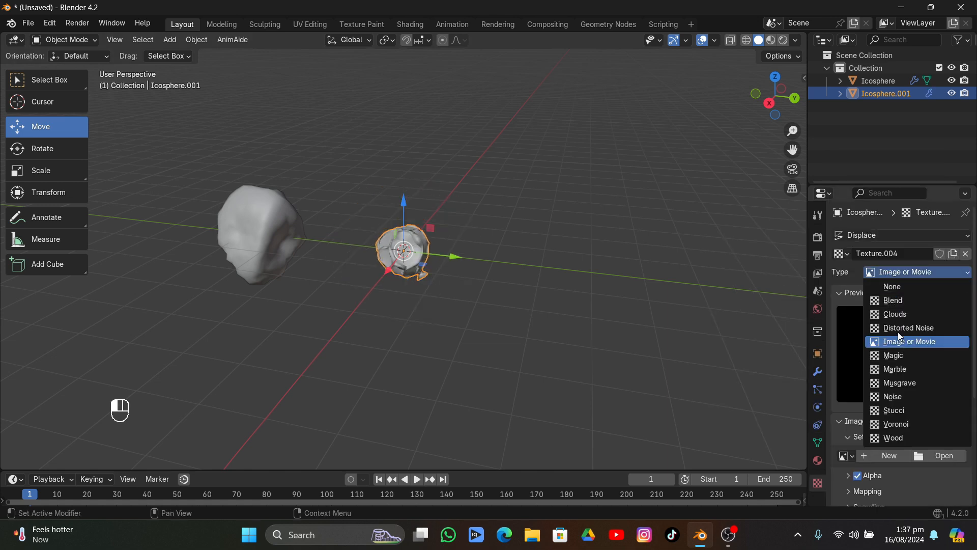
pyautogui.click(891, 396)
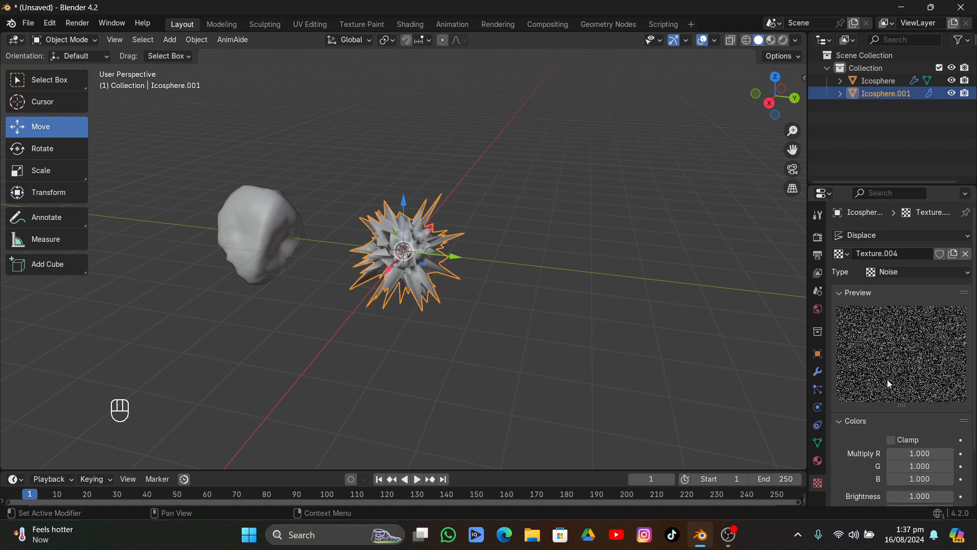
pyautogui.scroll(-3, 847, 369)
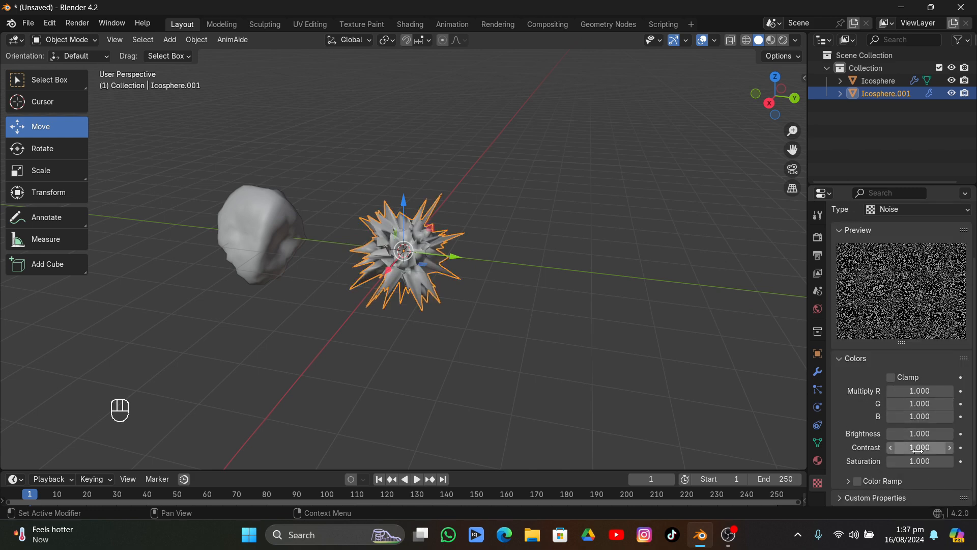
pyautogui.moveTo(916, 433); pyautogui.dragTo(966, 433)
pyautogui.rightClick(920, 434)
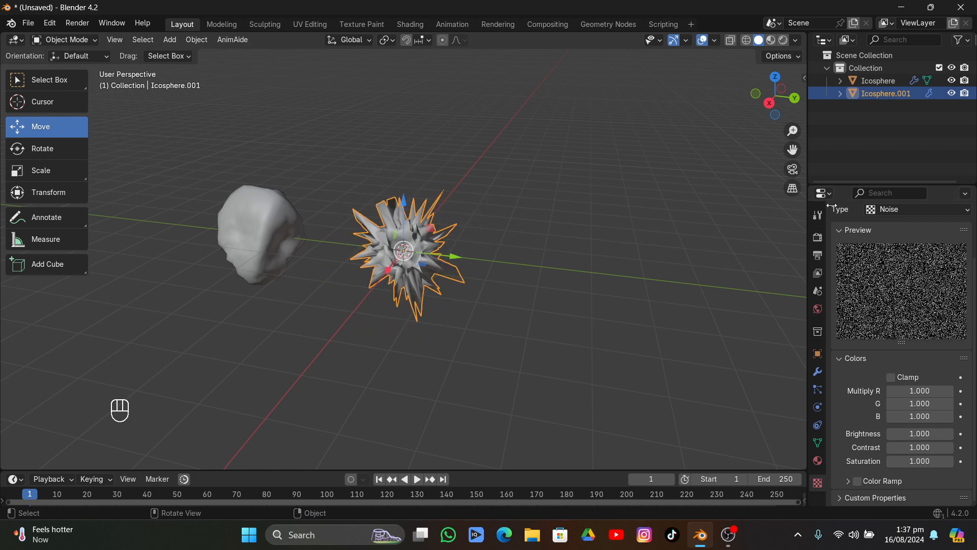
# Set the strength of the sculpted rock's Displace modifier to 0.070
pyautogui.click(818, 371)
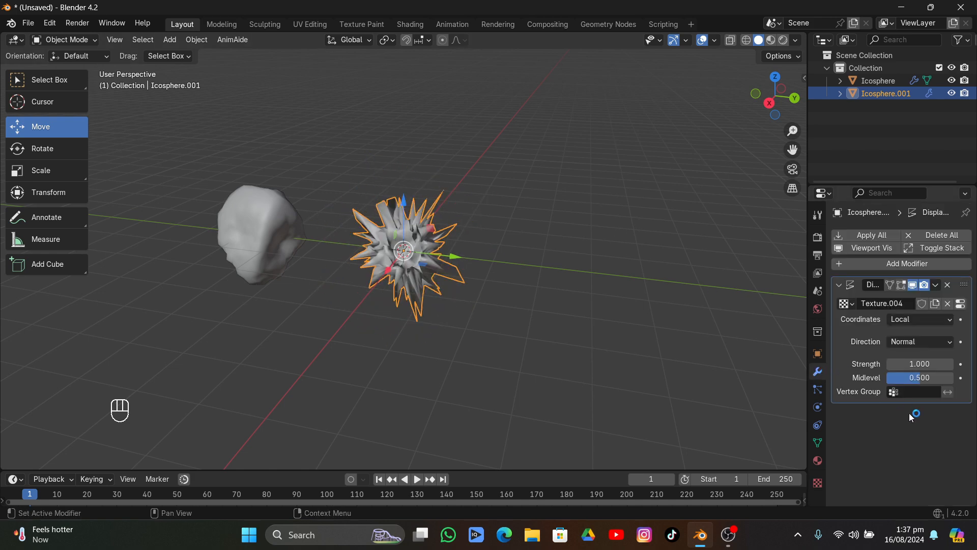
pyautogui.click(913, 364)
pyautogui.write('0')
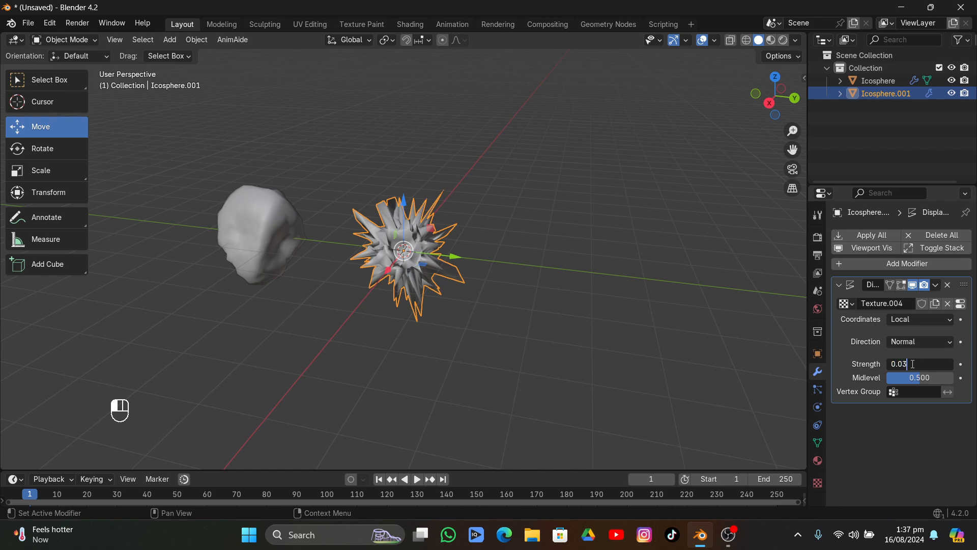
pyautogui.write('.070')
pyautogui.press('Return')
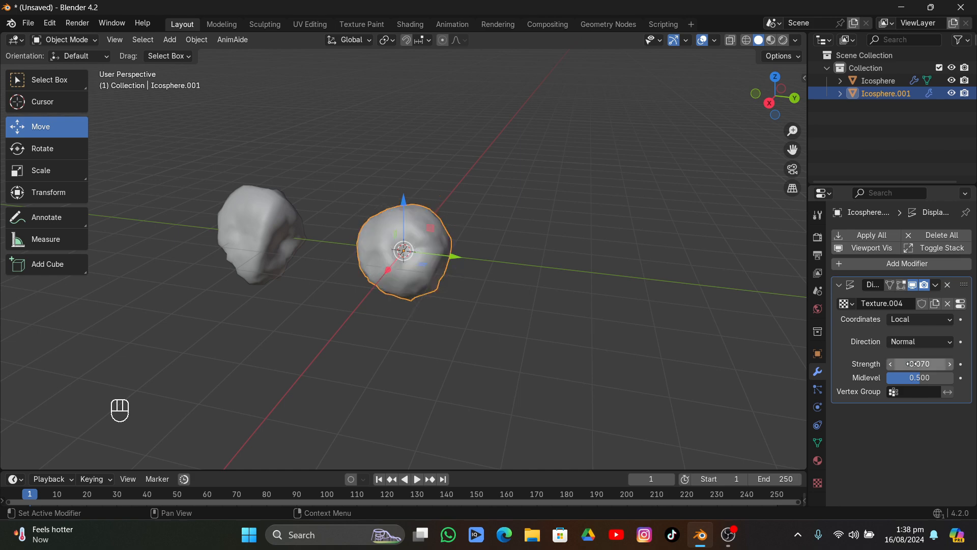
pyautogui.moveTo(441, 254); pyautogui.dragTo(440, 253, button='middle')
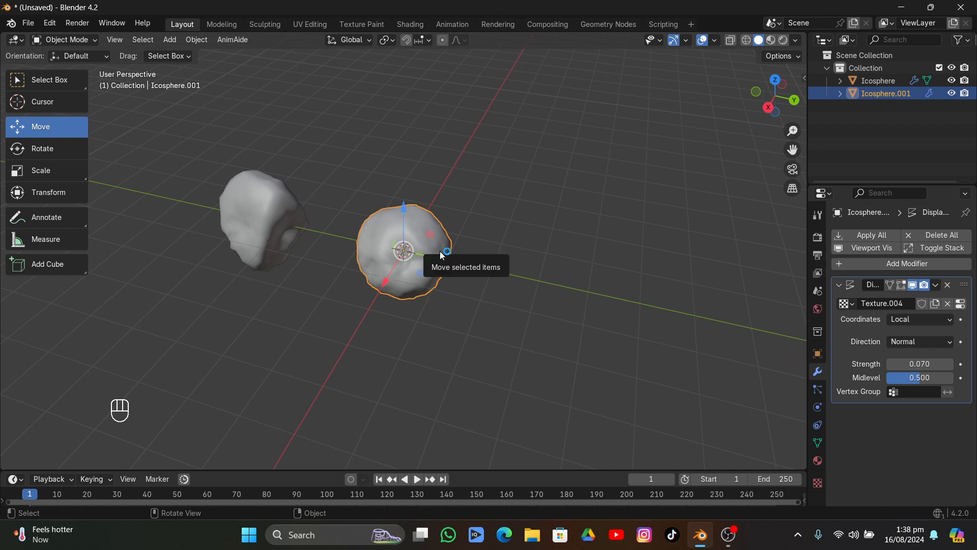
# Put the rock in Sculpt Mode with the Crease brush and hide its Displace modifier in the viewport
pyautogui.scroll(4, 438, 275)
pyautogui.moveTo(437, 270)
pyautogui.mouseDown(button='middle')
pyautogui.moveTo(446, 208)
pyautogui.moveTo(476, 181)
pyautogui.moveTo(473, 168)
pyautogui.mouseUp(button='middle')
pyautogui.click(62, 40)
pyautogui.click(53, 70)
pyautogui.moveTo(428, 261); pyautogui.dragTo(376, 292, button='middle')
pyautogui.scroll(3, 375, 293)
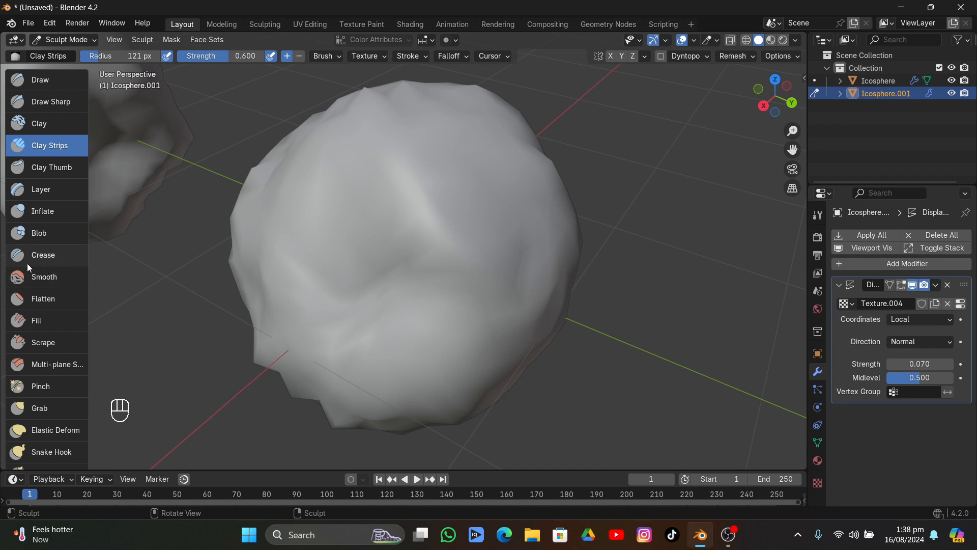
pyautogui.click(28, 258)
pyautogui.moveTo(346, 287)
pyautogui.mouseDown()
pyautogui.moveTo(427, 295)
pyautogui.moveTo(395, 248)
pyautogui.moveTo(427, 289)
pyautogui.mouseUp()
pyautogui.click(912, 284)
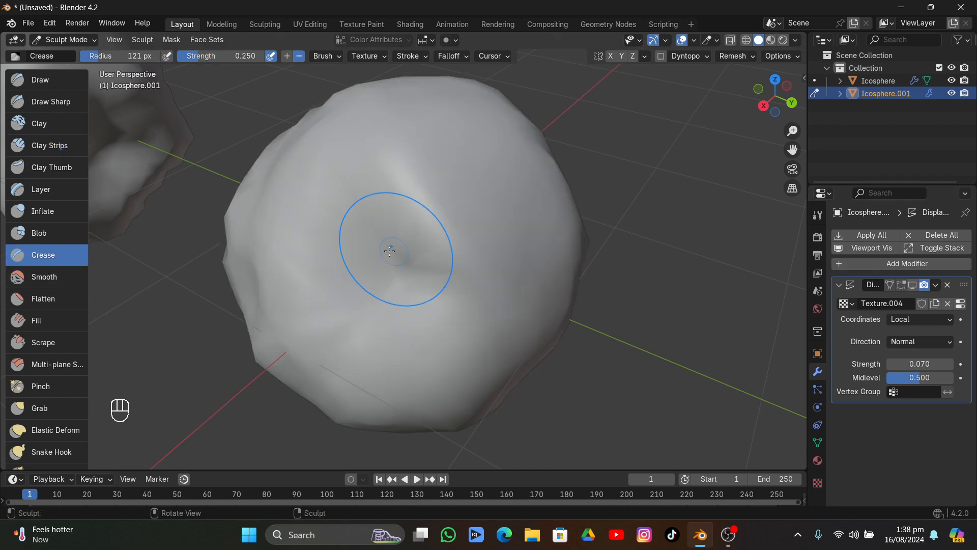
# Carve creases around the rock with the Crease brush at 0.250 strength and add a Clay Strips stroke at 0.600
pyautogui.moveTo(388, 251)
pyautogui.mouseDown()
pyautogui.moveTo(452, 292)
pyautogui.moveTo(472, 291)
pyautogui.moveTo(365, 209)
pyautogui.moveTo(353, 179)
pyautogui.moveTo(428, 258)
pyautogui.moveTo(438, 252)
pyautogui.mouseUp()
pyautogui.moveTo(451, 245)
pyautogui.mouseDown(button='middle')
pyautogui.moveTo(480, 179)
pyautogui.moveTo(555, 229)
pyautogui.moveTo(477, 179)
pyautogui.mouseUp(button='middle')
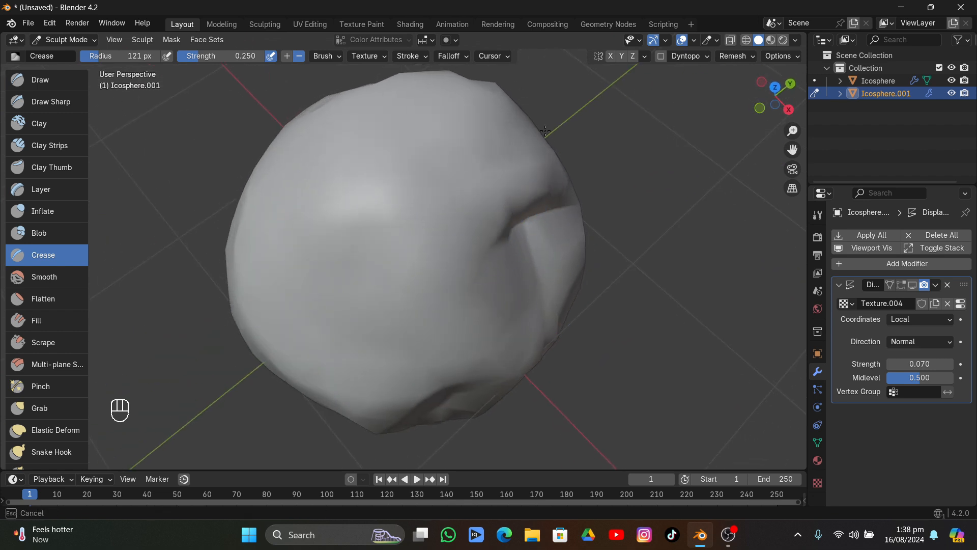
pyautogui.moveTo(458, 290)
pyautogui.mouseDown(button='middle')
pyautogui.moveTo(456, 174)
pyautogui.moveTo(497, 192)
pyautogui.mouseUp(button='middle')
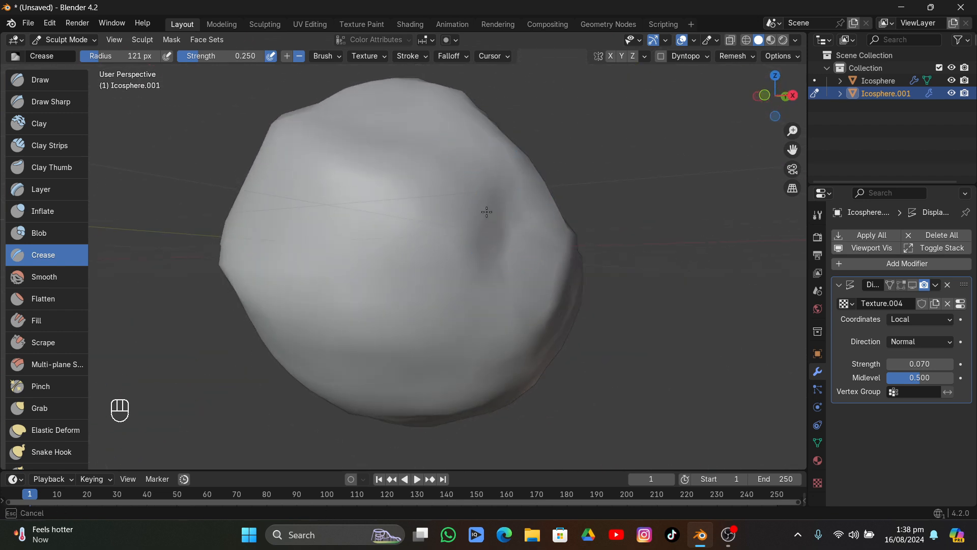
pyautogui.moveTo(495, 215); pyautogui.dragTo(507, 222)
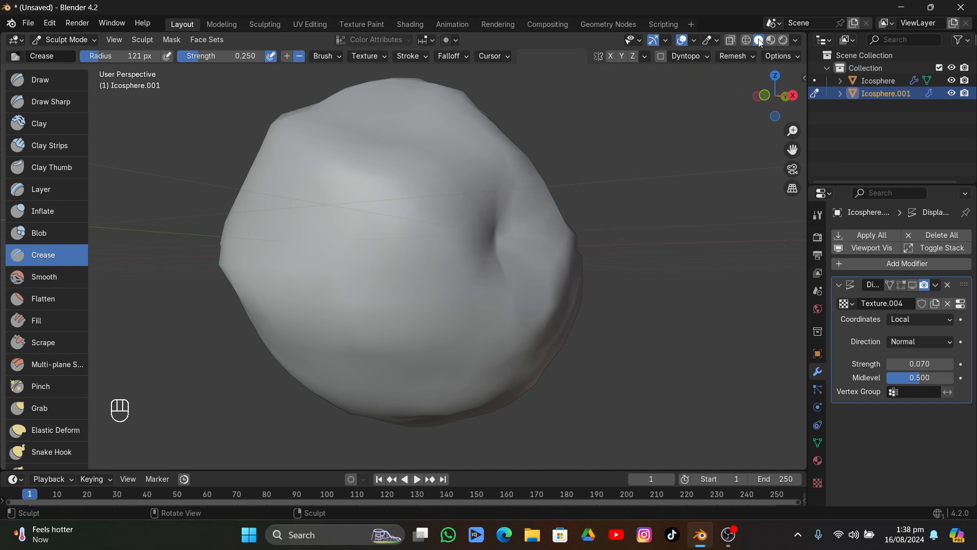
pyautogui.click(796, 40)
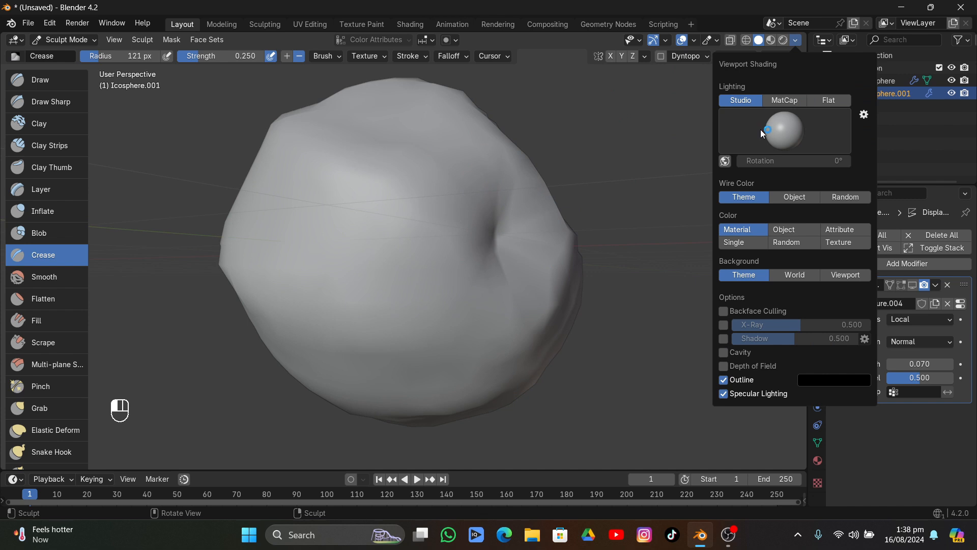
pyautogui.moveTo(362, 144)
pyautogui.mouseDown(button='middle')
pyautogui.moveTo(265, 219)
pyautogui.moveTo(354, 229)
pyautogui.moveTo(410, 275)
pyautogui.moveTo(447, 262)
pyautogui.moveTo(251, 270)
pyautogui.moveTo(392, 231)
pyautogui.mouseUp(button='middle')
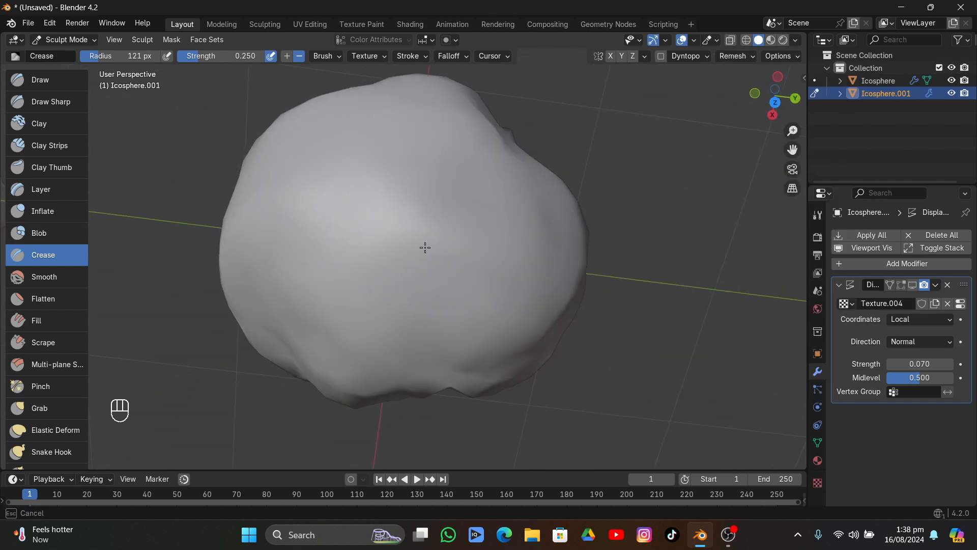
pyautogui.moveTo(441, 169)
pyautogui.mouseDown(button='middle')
pyautogui.moveTo(375, 105)
pyautogui.moveTo(371, 403)
pyautogui.moveTo(364, 283)
pyautogui.moveTo(429, 354)
pyautogui.mouseUp(button='middle')
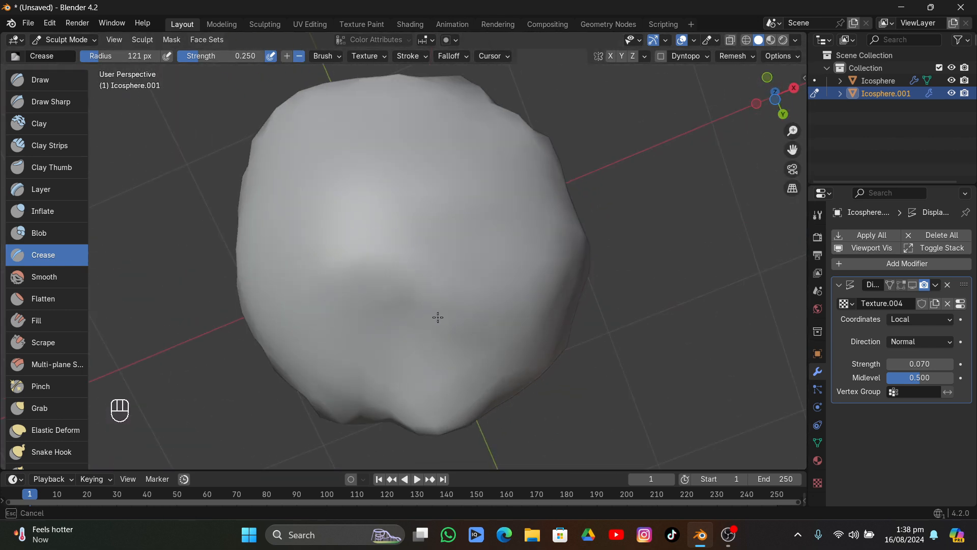
pyautogui.moveTo(438, 317); pyautogui.dragTo(346, 302)
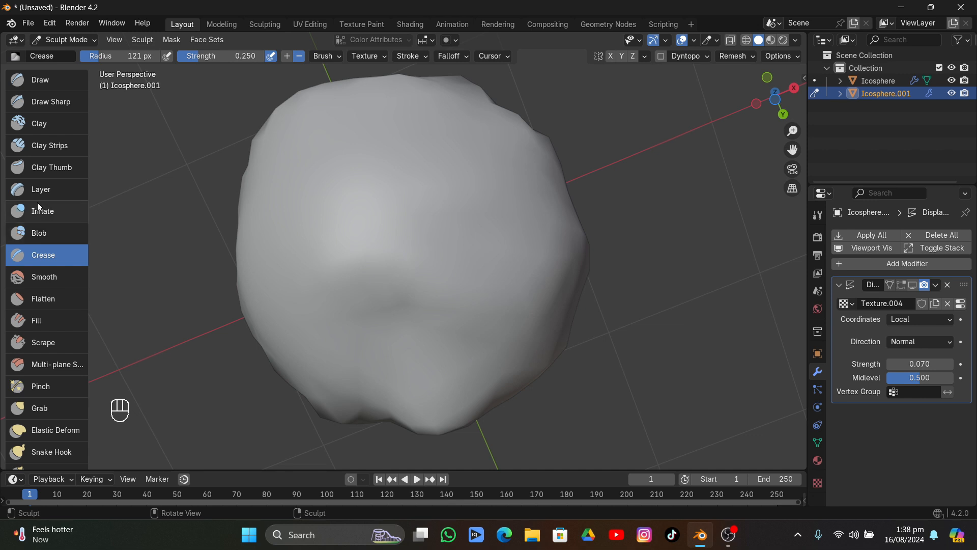
pyautogui.click(45, 151)
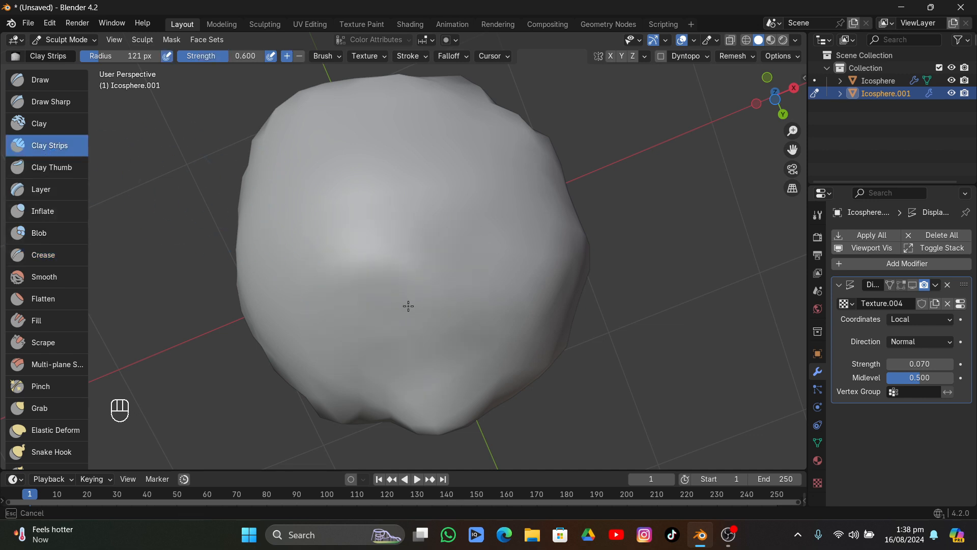
pyautogui.moveTo(628, 317); pyautogui.dragTo(737, 306, button='middle')
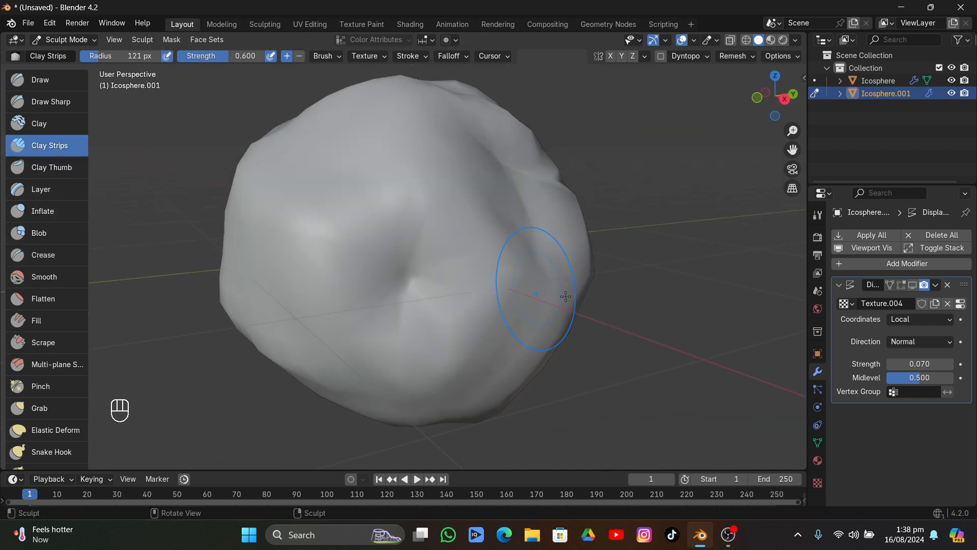
# Add a Subdivision Surface modifier to the sculpted rock and place it above the Displace modifier
pyautogui.click(899, 262)
pyautogui.moveTo(882, 267)
pyautogui.moveTo(845, 250)
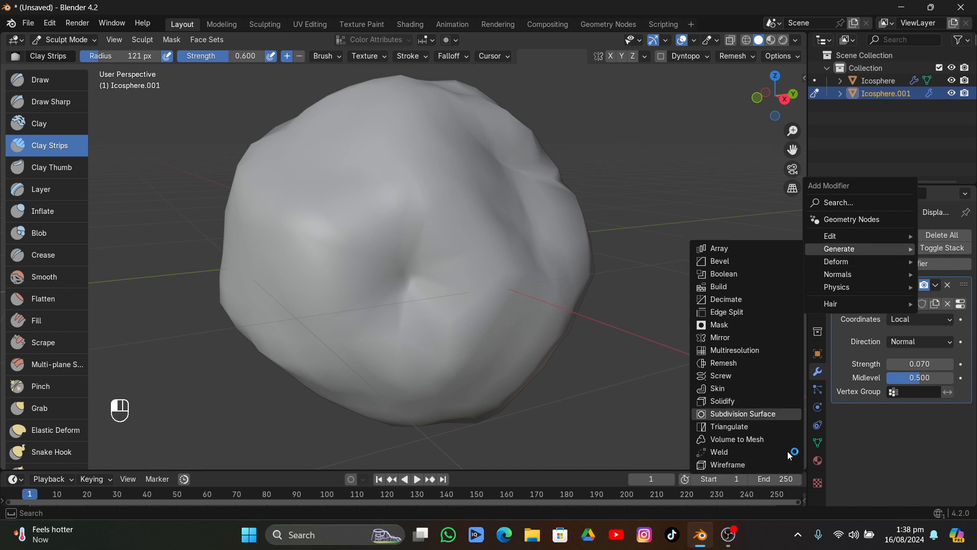
pyautogui.click(779, 413)
pyautogui.moveTo(963, 415); pyautogui.dragTo(958, 225)
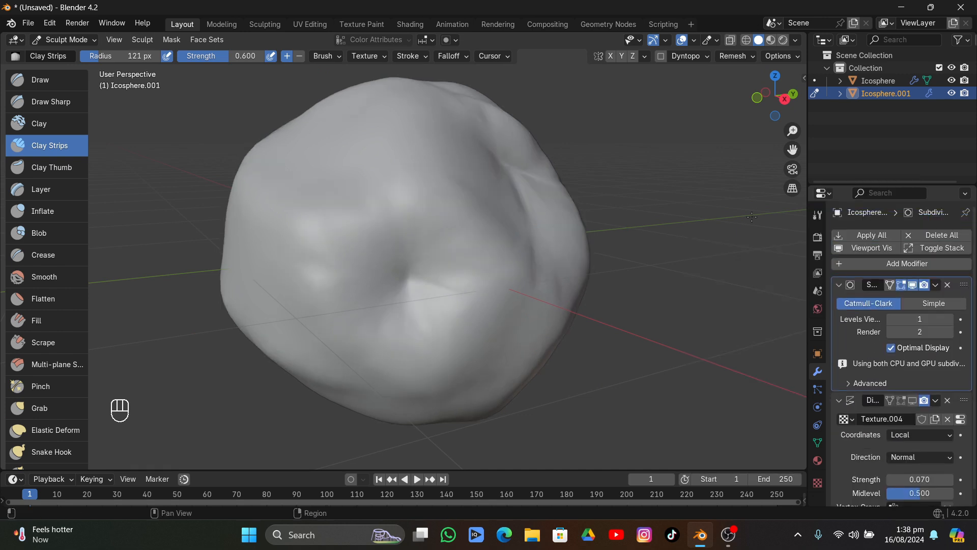
# Show the Displace modifier in the viewport again and set its strength to 0.020
pyautogui.click(914, 400)
pyautogui.moveTo(662, 331); pyautogui.dragTo(581, 325, button='middle')
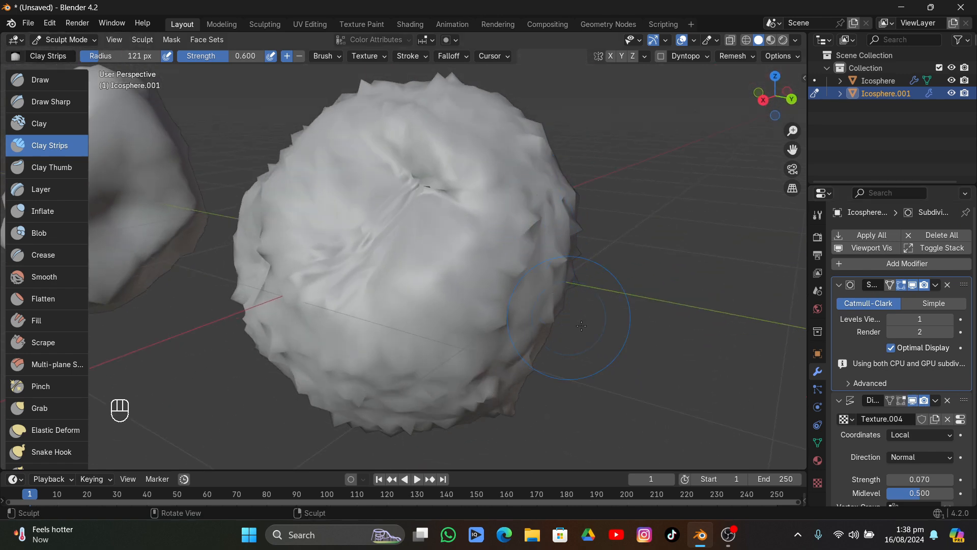
pyautogui.scroll(-1, 931, 473)
pyautogui.click(931, 462)
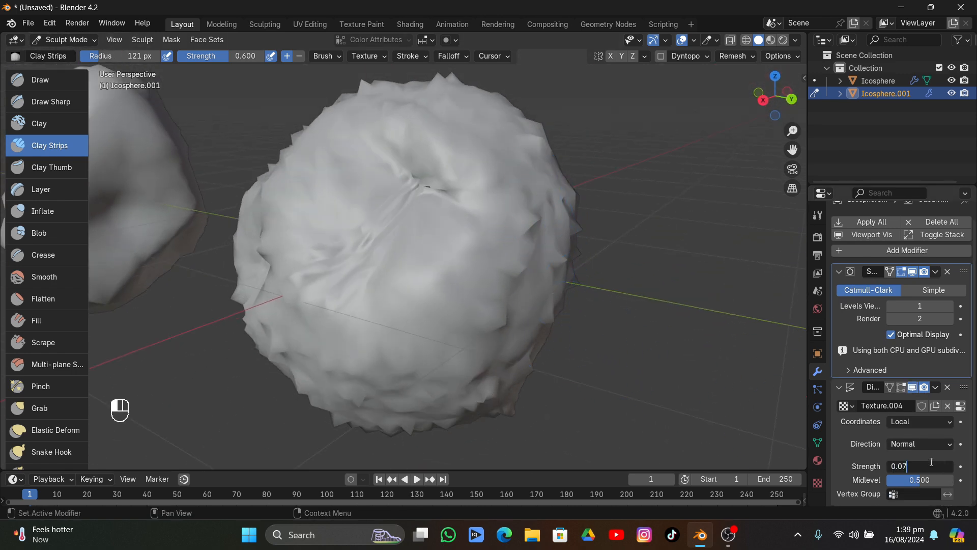
pyautogui.press('Return')
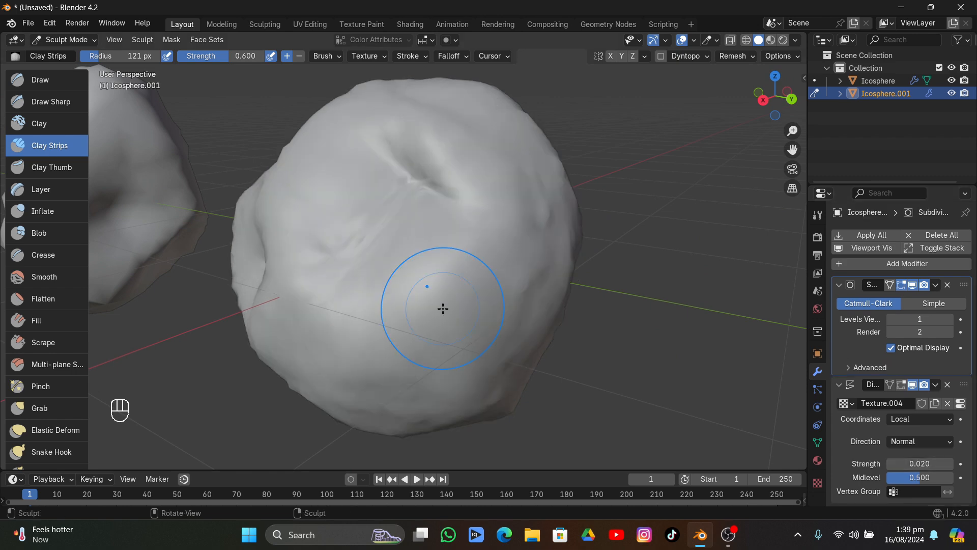
pyautogui.moveTo(443, 308); pyautogui.dragTo(442, 307, button='middle')
pyautogui.moveTo(422, 297)
pyautogui.mouseDown()
pyautogui.moveTo(383, 318)
pyautogui.moveTo(436, 288)
pyautogui.moveTo(382, 281)
pyautogui.mouseUp()
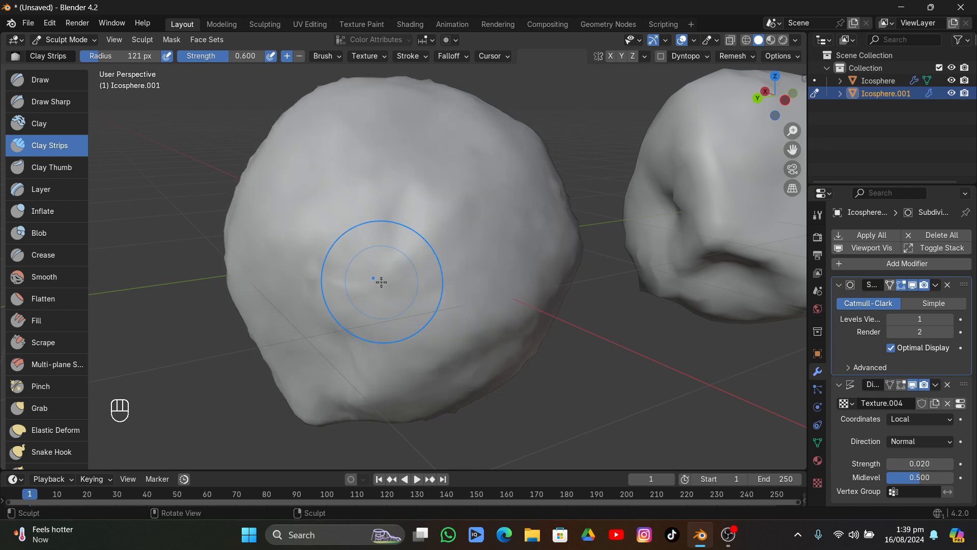
# Hide the Displace modifier in the viewport and shape the rock's surface with the Clay Thumb brush at 0.500 strength
pyautogui.click(912, 384)
pyautogui.moveTo(524, 251); pyautogui.dragTo(444, 261, button='middle')
pyautogui.moveTo(316, 151)
pyautogui.mouseDown()
pyautogui.moveTo(321, 170)
pyautogui.moveTo(366, 214)
pyautogui.mouseUp()
pyautogui.moveTo(291, 163); pyautogui.dragTo(291, 162)
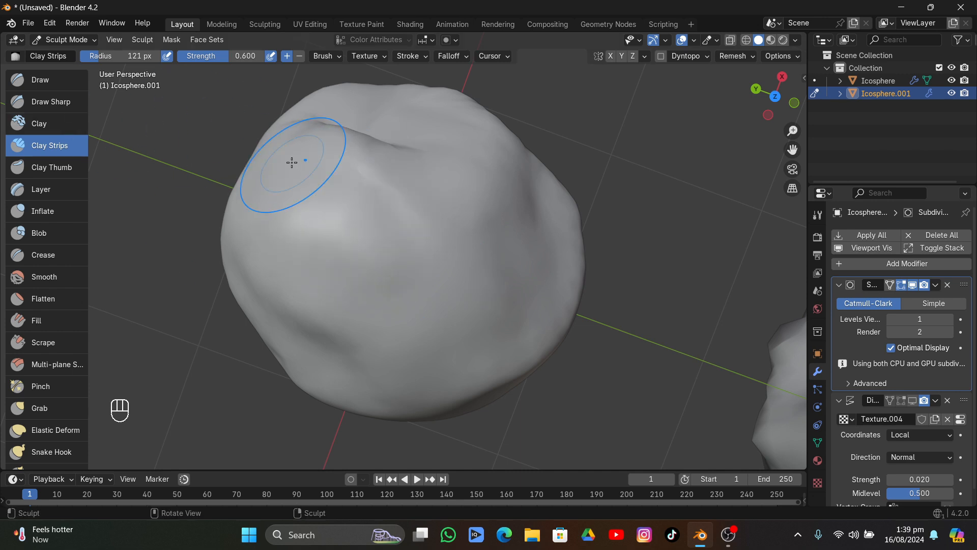
pyautogui.click(48, 169)
pyautogui.moveTo(412, 191); pyautogui.dragTo(413, 192, button='middle')
pyautogui.moveTo(412, 192); pyautogui.dragTo(452, 196)
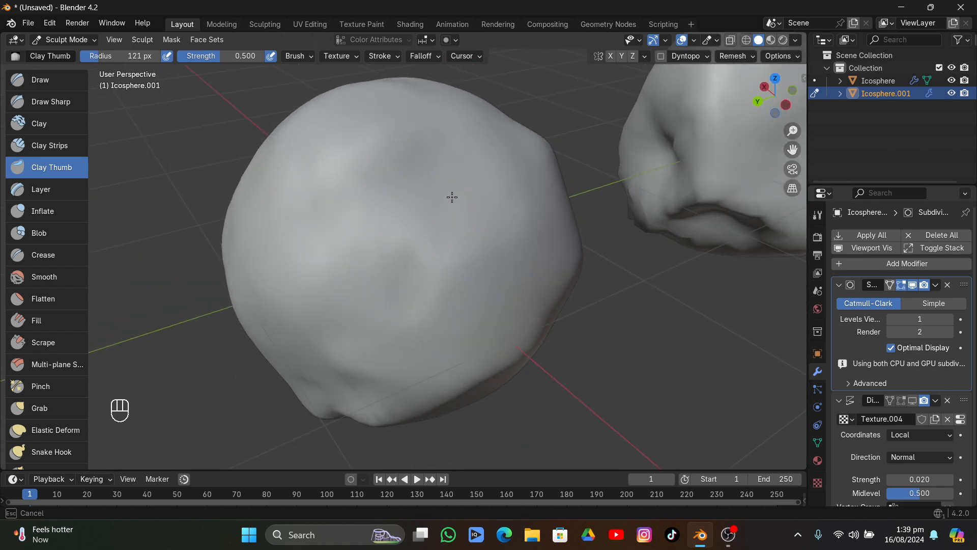
pyautogui.moveTo(406, 166)
pyautogui.mouseDown()
pyautogui.moveTo(412, 188)
pyautogui.moveTo(505, 222)
pyautogui.mouseUp()
pyautogui.moveTo(504, 222); pyautogui.dragTo(502, 219, button='middle')
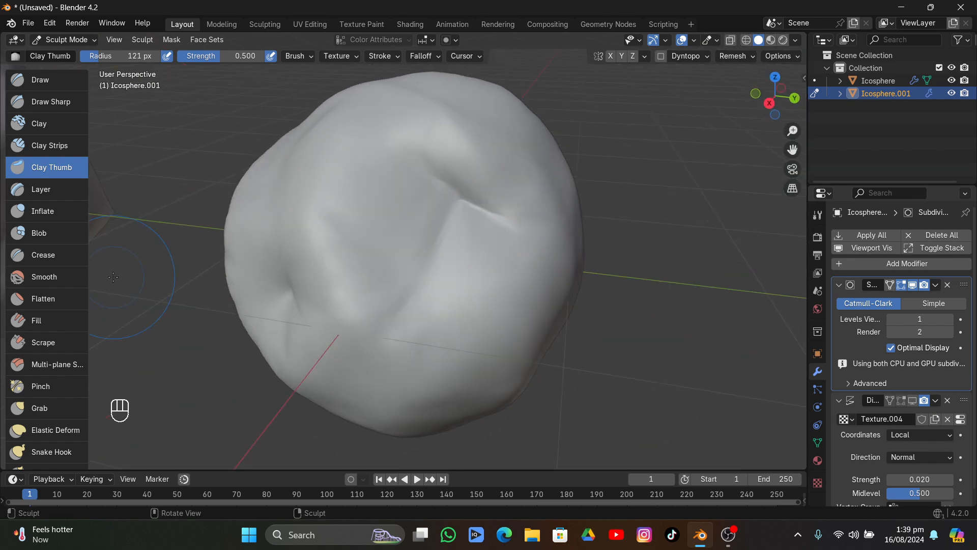
# Return the sculpted rock to Object Mode and switch to the Shading workspace
pyautogui.scroll(-5, 113, 276)
pyautogui.moveTo(113, 276); pyautogui.dragTo(101, 137, button='middle')
pyautogui.click(55, 40)
pyautogui.click(58, 52)
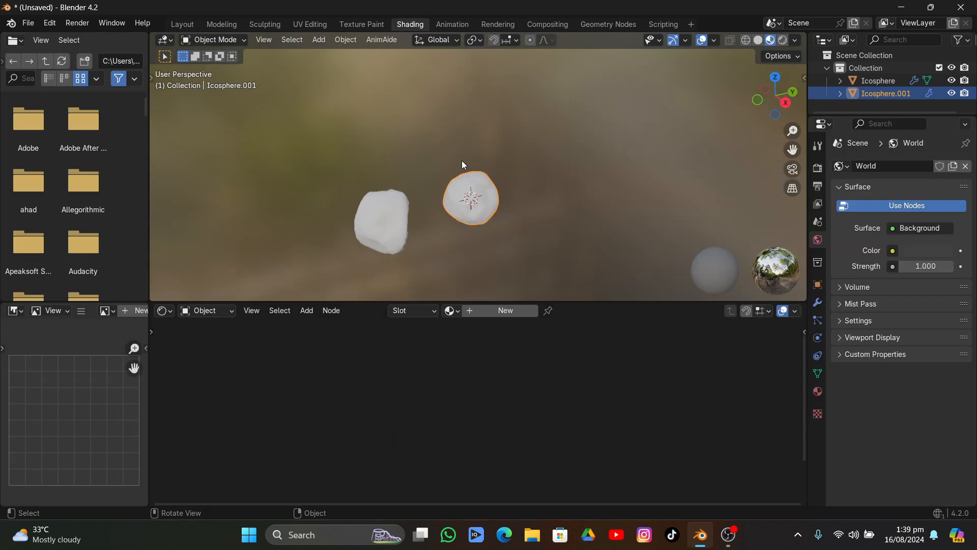
# Select the first, displaced rock and create a new material for it, framing its nodes in the shader editor
pyautogui.click(362, 208)
pyautogui.moveTo(432, 212); pyautogui.dragTo(651, 188, button='middle')
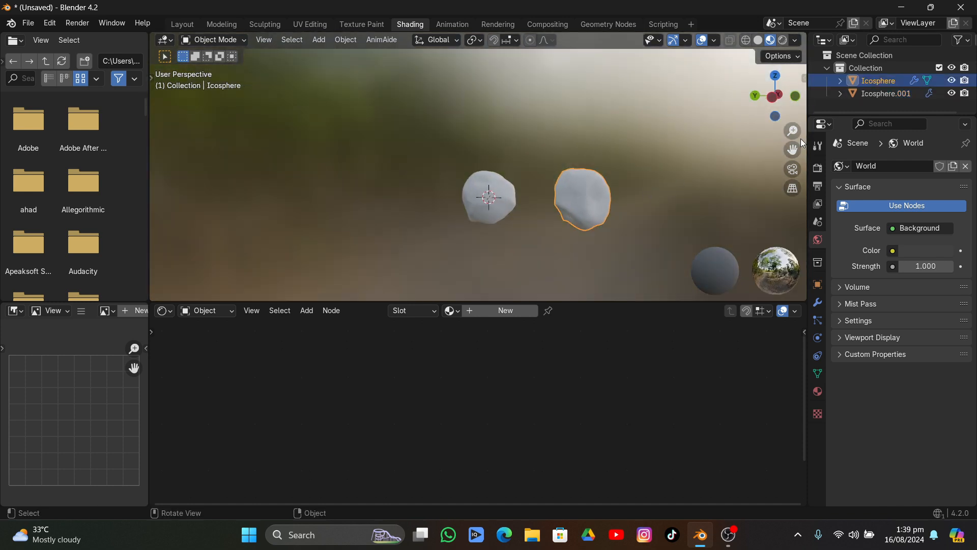
pyautogui.keyDown('shift'); pyautogui.moveTo(799, 197); pyautogui.dragTo(706, 162, button='middle'); pyautogui.keyUp('shift')
pyautogui.scroll(4, 558, 186)
pyautogui.moveTo(557, 186); pyautogui.dragTo(623, 217, button='middle')
pyautogui.click(505, 310)
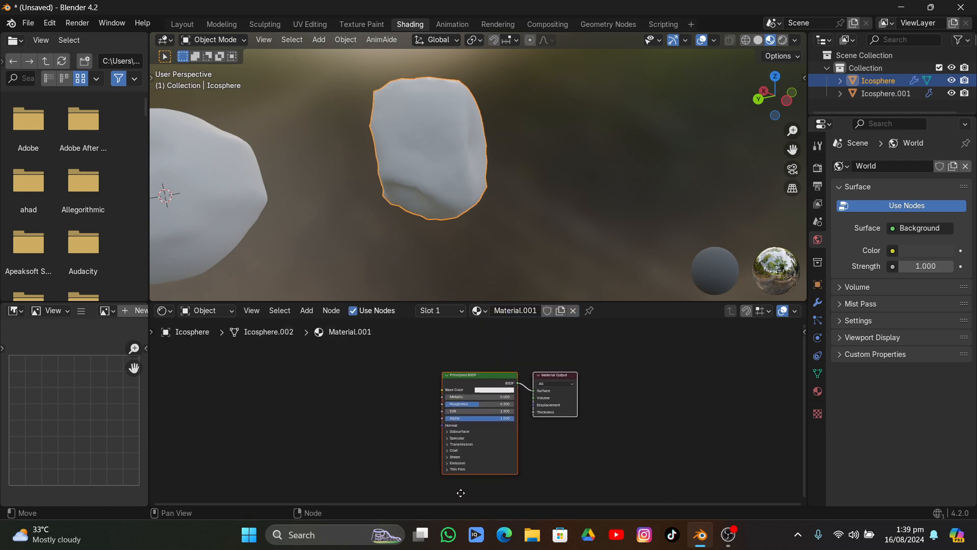
pyautogui.moveTo(461, 493); pyautogui.dragTo(508, 479, button='middle')
pyautogui.moveTo(478, 401); pyautogui.dragTo(484, 390, button='middle')
pyautogui.scroll(5, 484, 395)
pyautogui.moveTo(484, 400); pyautogui.dragTo(462, 411, button='middle')
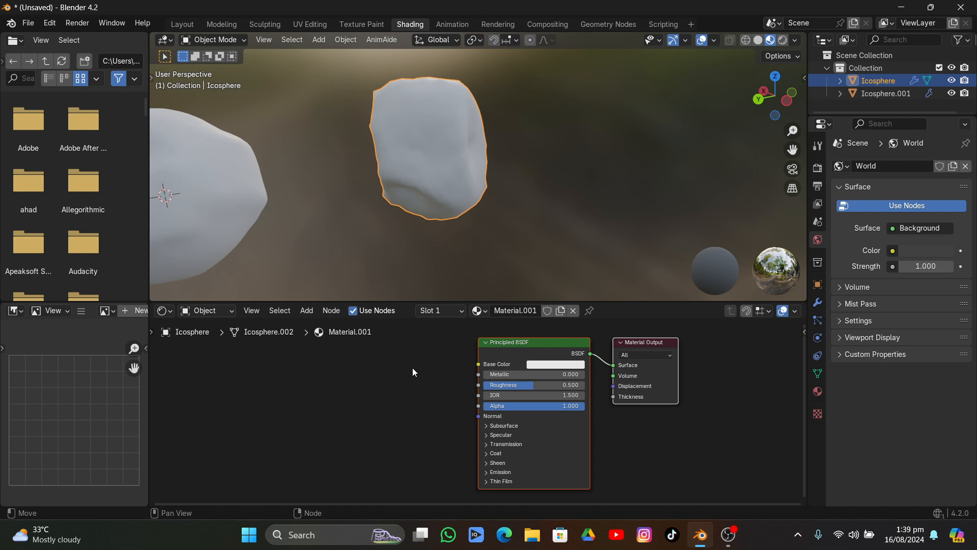
# Open the Blender Preferences and search the extensions for "node wr", then clear the search
pyautogui.click(49, 23)
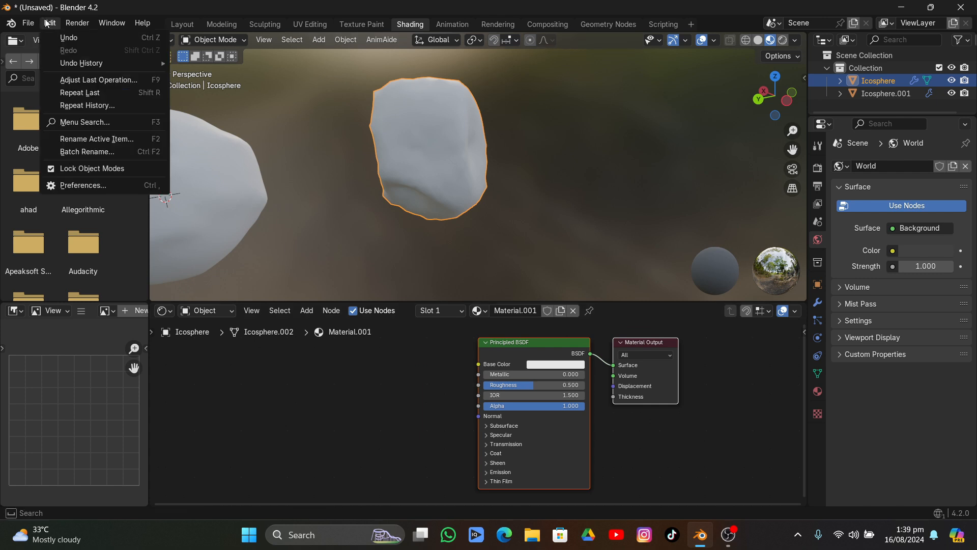
pyautogui.click(86, 185)
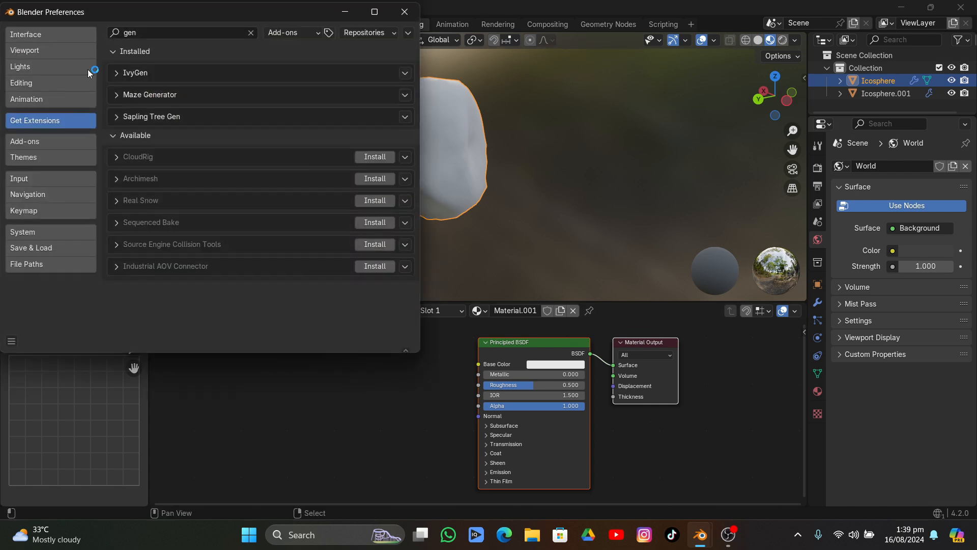
pyautogui.click(158, 35)
pyautogui.write('nod')
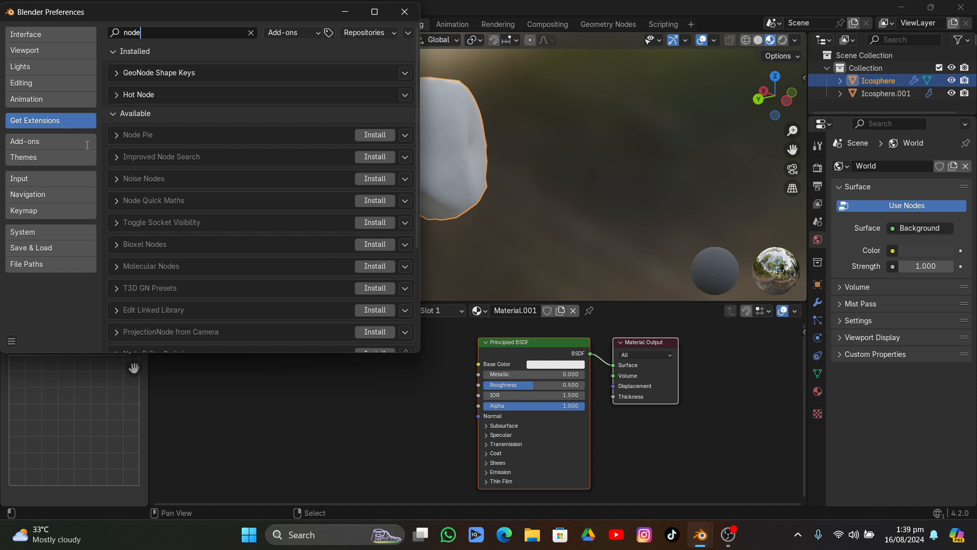
pyautogui.write('e ')
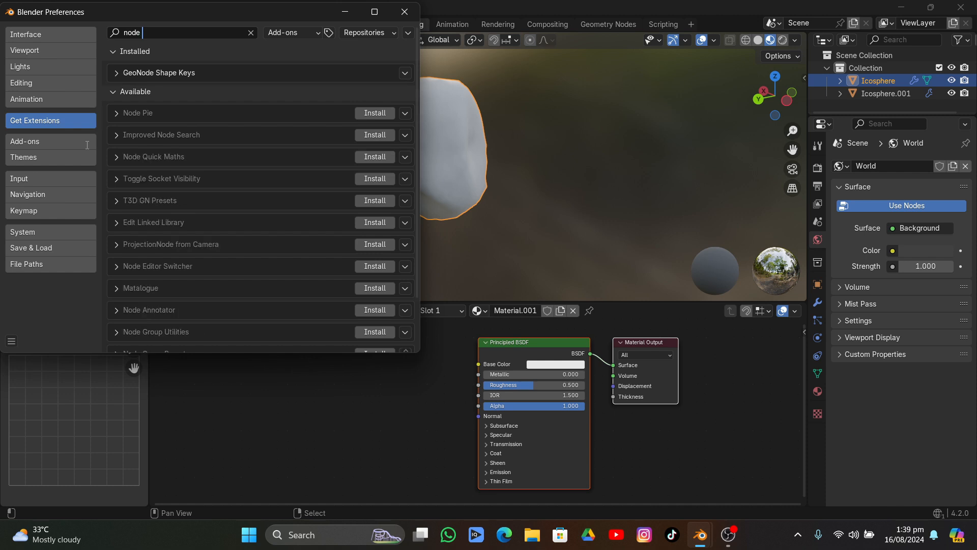
pyautogui.write('wr')
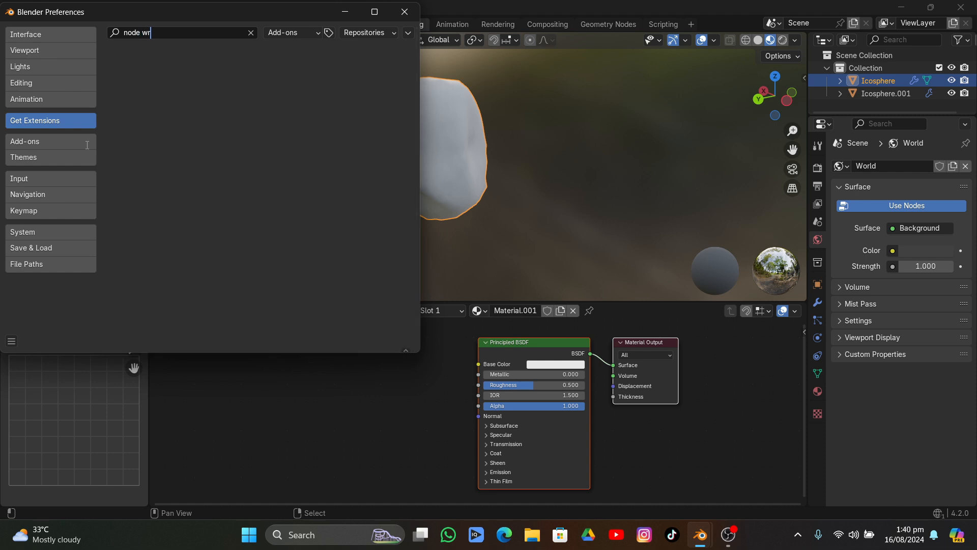
pyautogui.press('BackSpace')
pyautogui.press('BackSpace')
pyautogui.press('BackSpace')
pyautogui.press('BackSpace')
pyautogui.press('BackSpace')
pyautogui.press('BackSpace')
pyautogui.press('BackSpace')
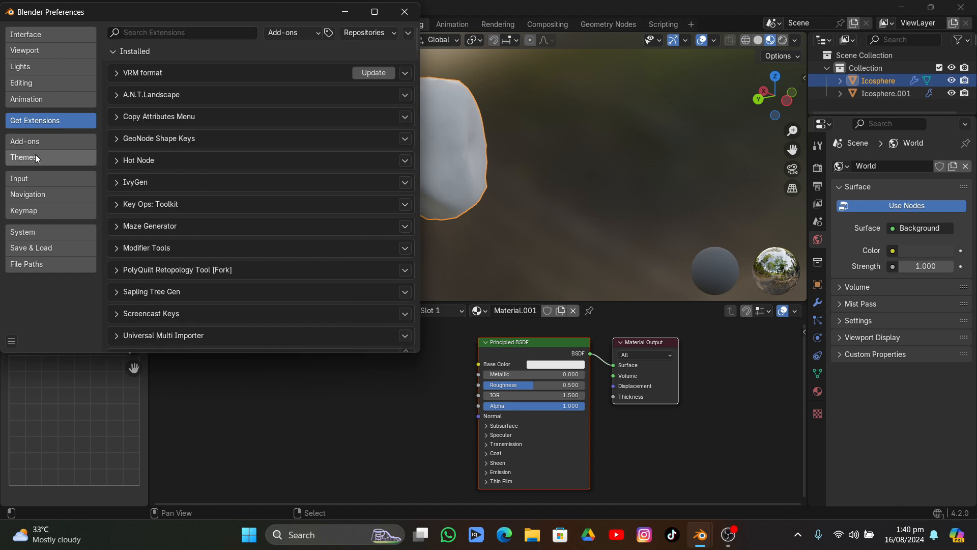
# Search the installed add-ons for "node" to check that Node Wrangler is enabled, and close the Preferences
pyautogui.click(32, 145)
pyautogui.click(144, 32)
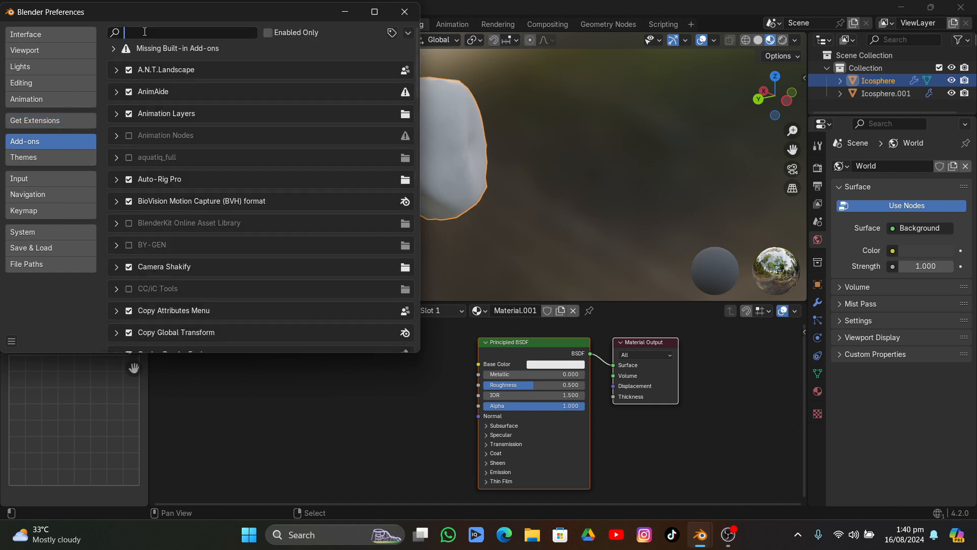
pyautogui.write('wro')
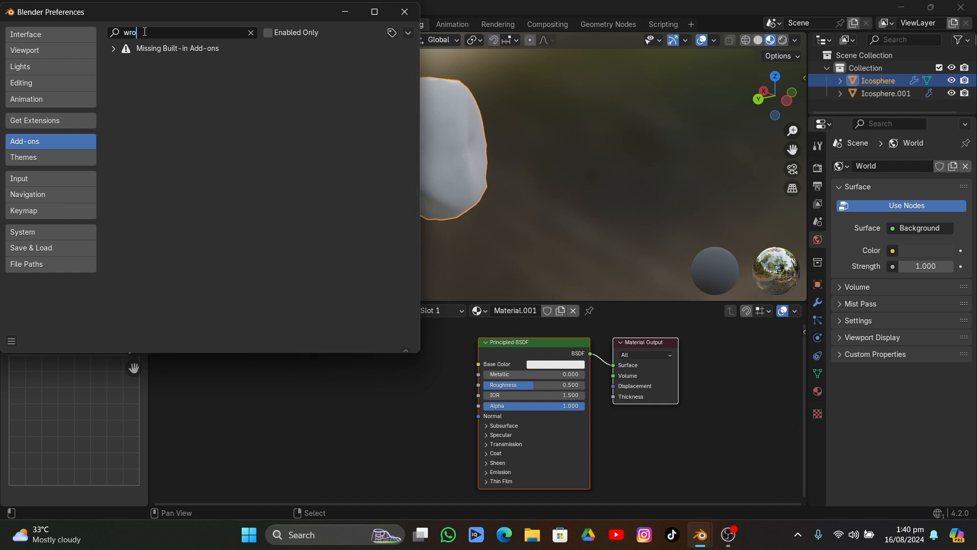
pyautogui.press('BackSpace')
pyautogui.press('BackSpace')
pyautogui.press('BackSpace')
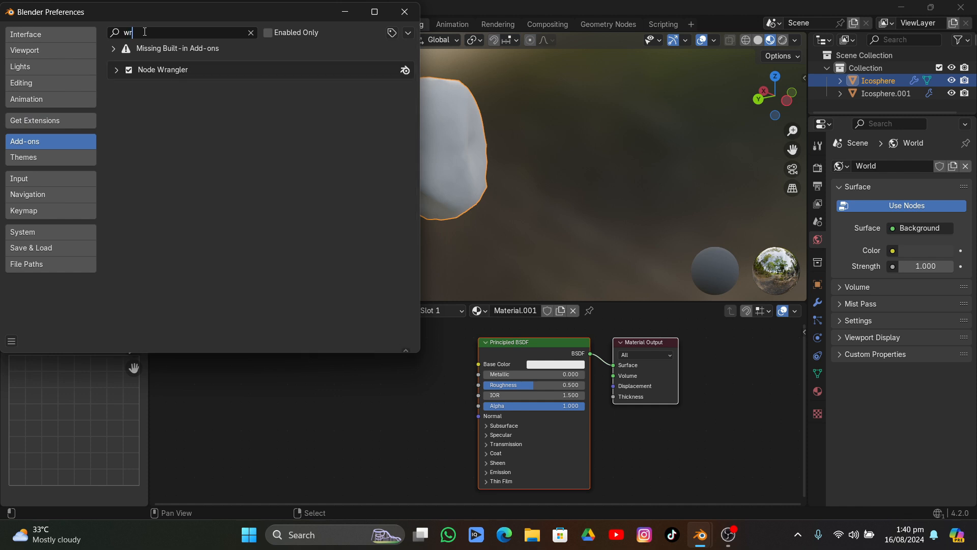
pyautogui.write('node')
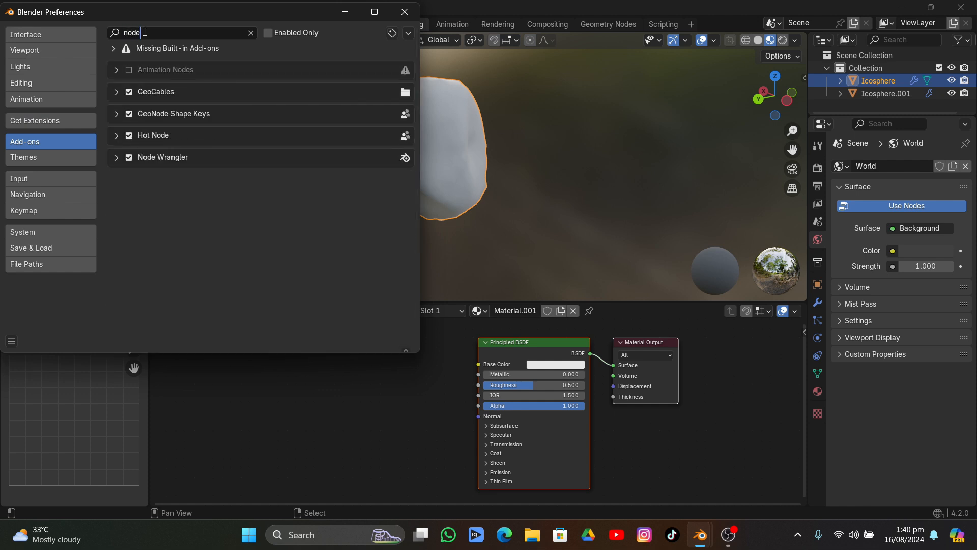
pyautogui.press('Return')
pyautogui.click(403, 14)
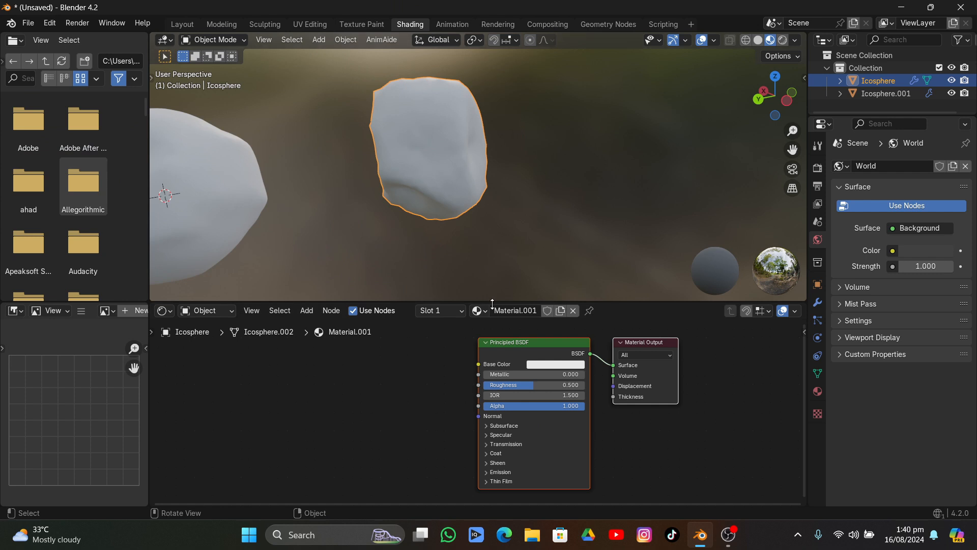
# Select the Principled BSDF node and start Node Wrangler's Principled Texture Setup
pyautogui.click(510, 354)
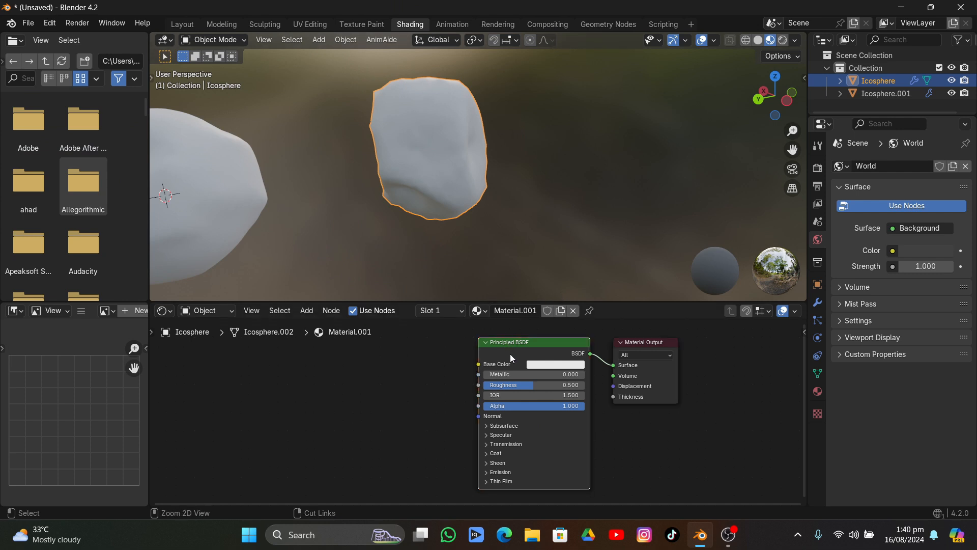
pyautogui.hotkey('ctrl', 'shift', 't')
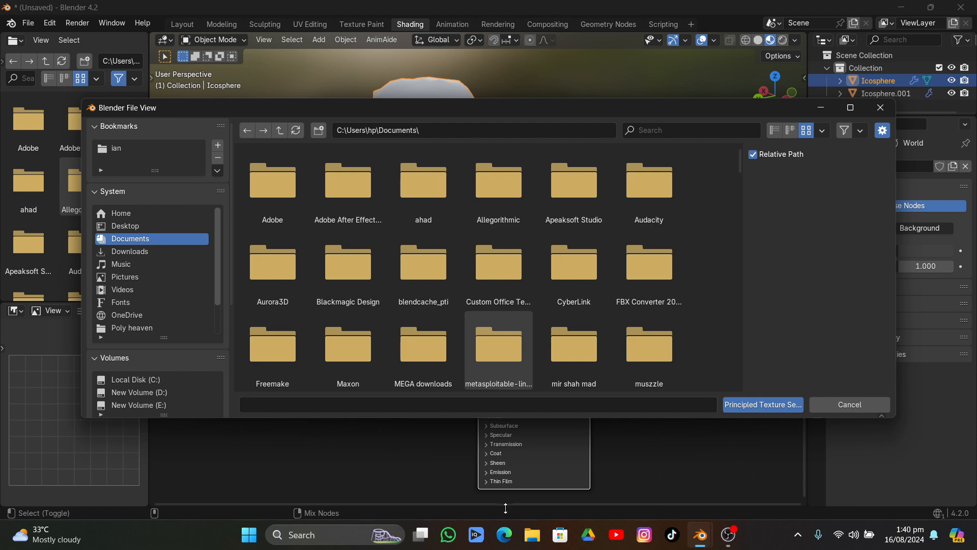
# Switch to Microsoft Edge and open the "Rock 020 on ambientCG" page from the bookmarks in the "tut" folder
pyautogui.click(504, 534)
pyautogui.click(913, 53)
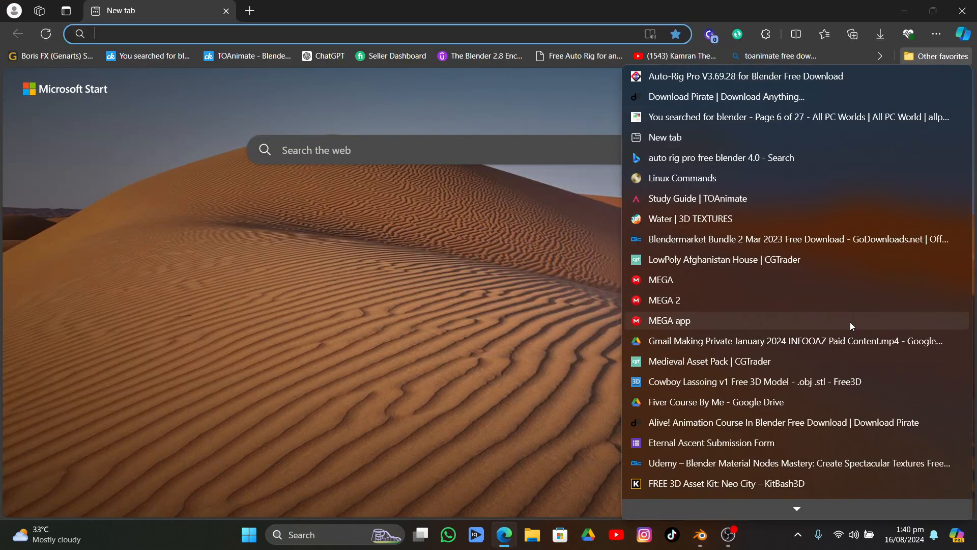
pyautogui.scroll(-5, 849, 322)
pyautogui.moveTo(715, 219)
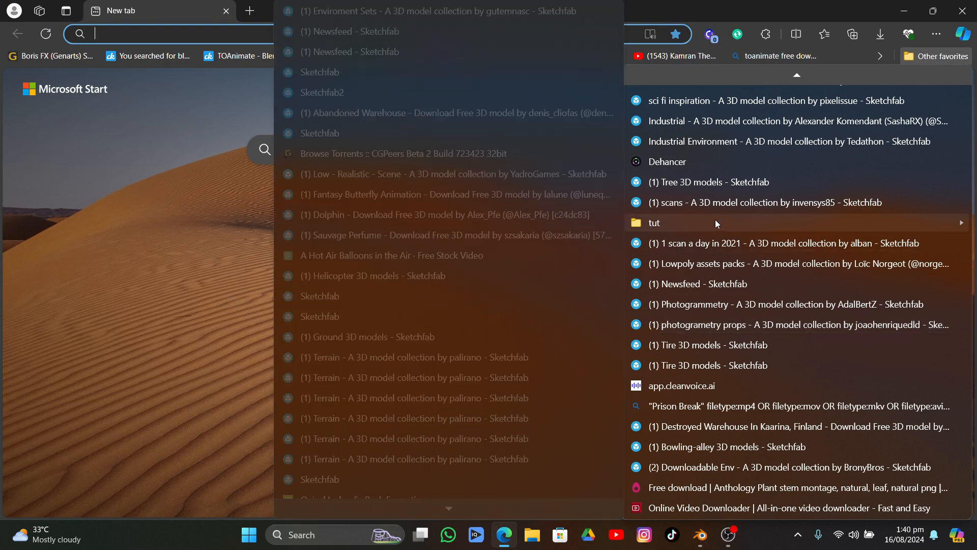
pyautogui.click(444, 310)
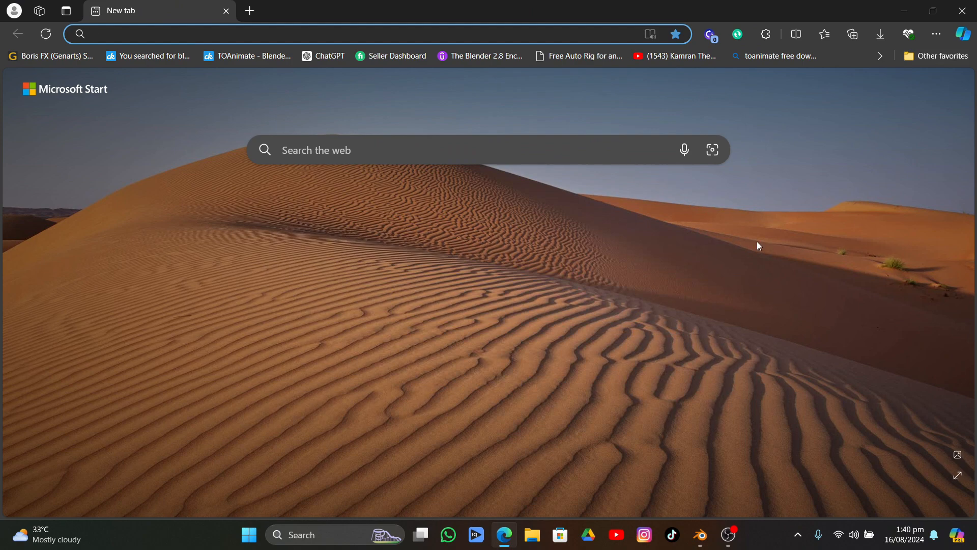
pyautogui.click(938, 57)
pyautogui.scroll(-12, 835, 325)
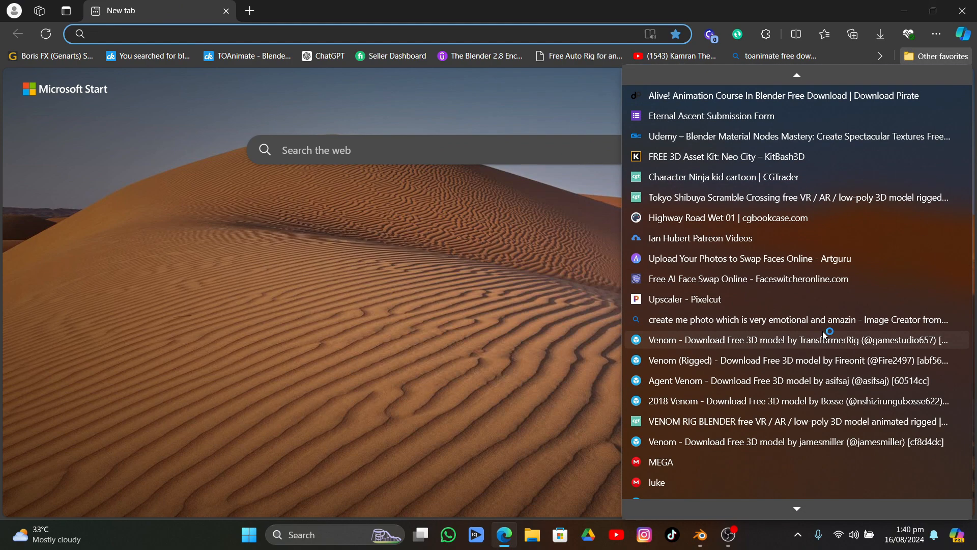
pyautogui.scroll(-6, 820, 337)
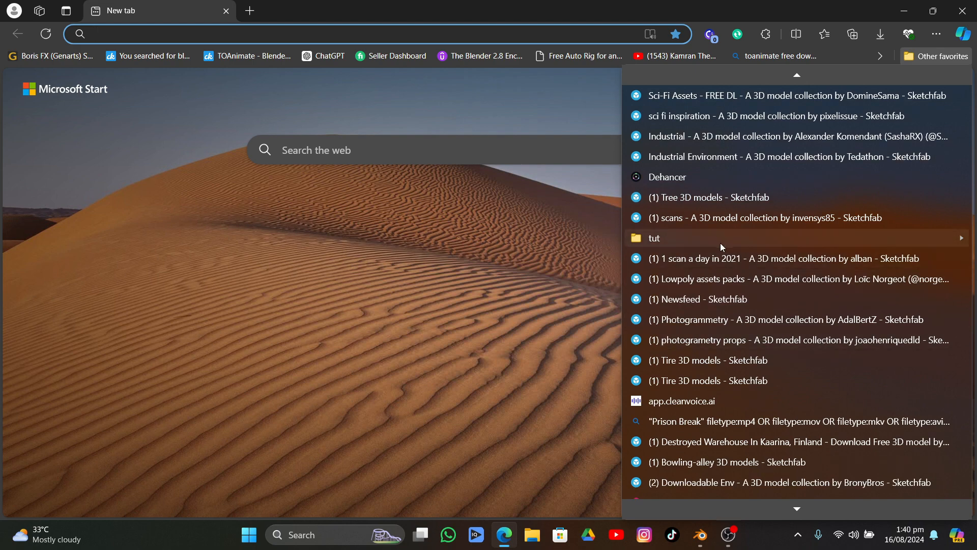
pyautogui.moveTo(720, 240)
pyautogui.scroll(-1, 449, 370)
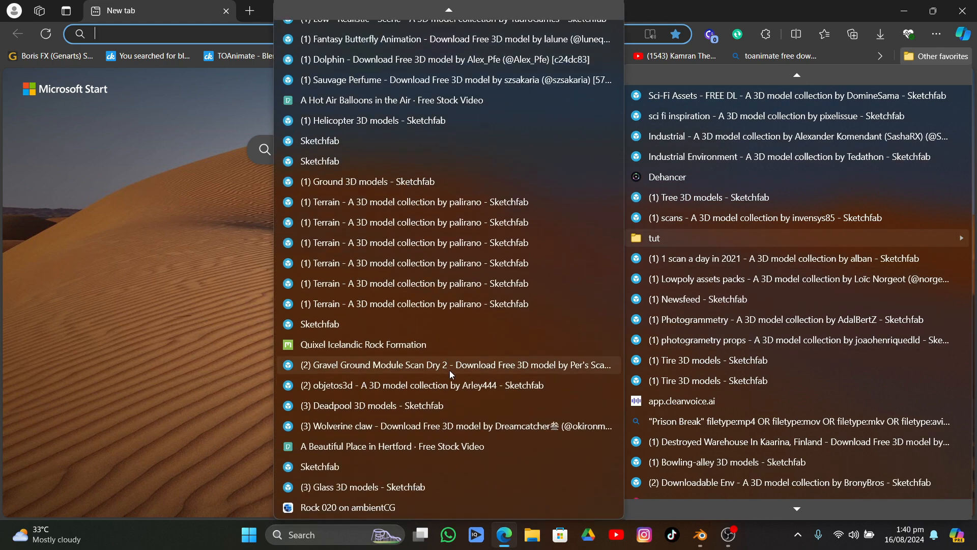
pyautogui.click(381, 498)
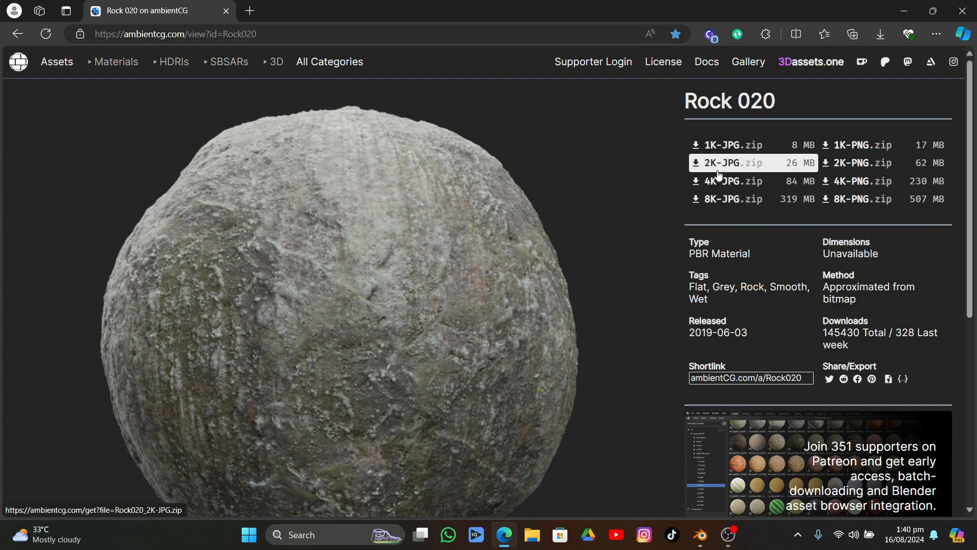
# Return to Blender and browse for the textures to Videos\Apeaksoft Studio\tutorial\Natural\Rock\Rock020_4K-JPG
pyautogui.click(700, 534)
pyautogui.click(778, 472)
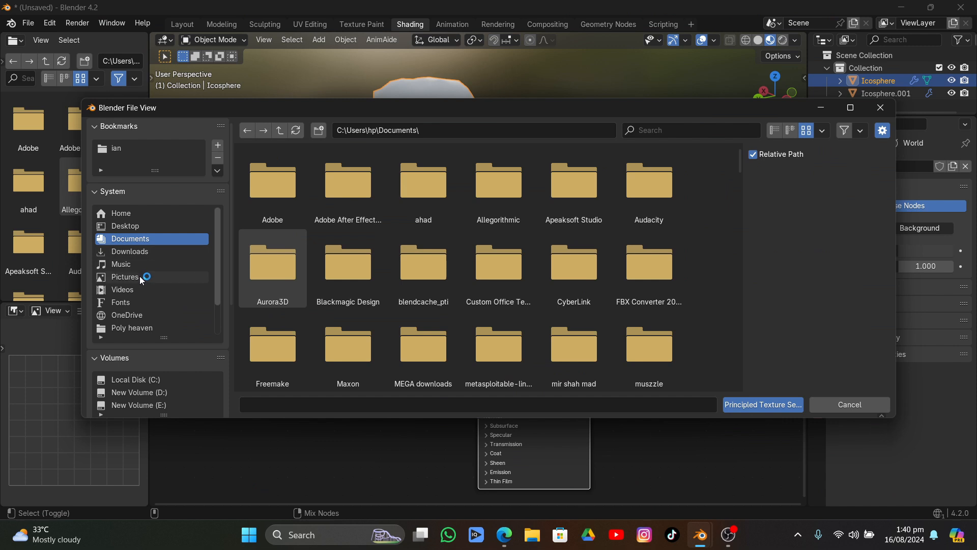
pyautogui.scroll(-3, 137, 295)
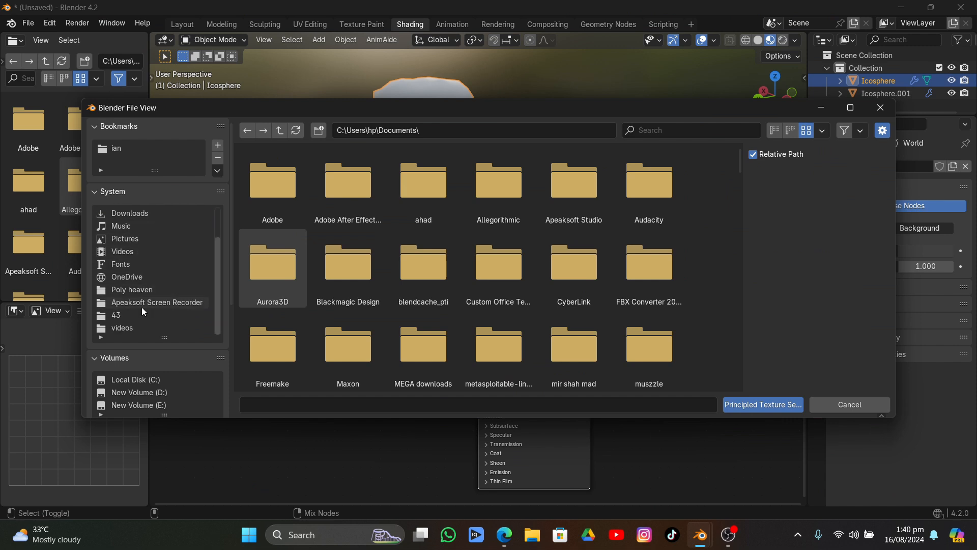
pyautogui.click(134, 255)
pyautogui.doubleClick(243, 277)
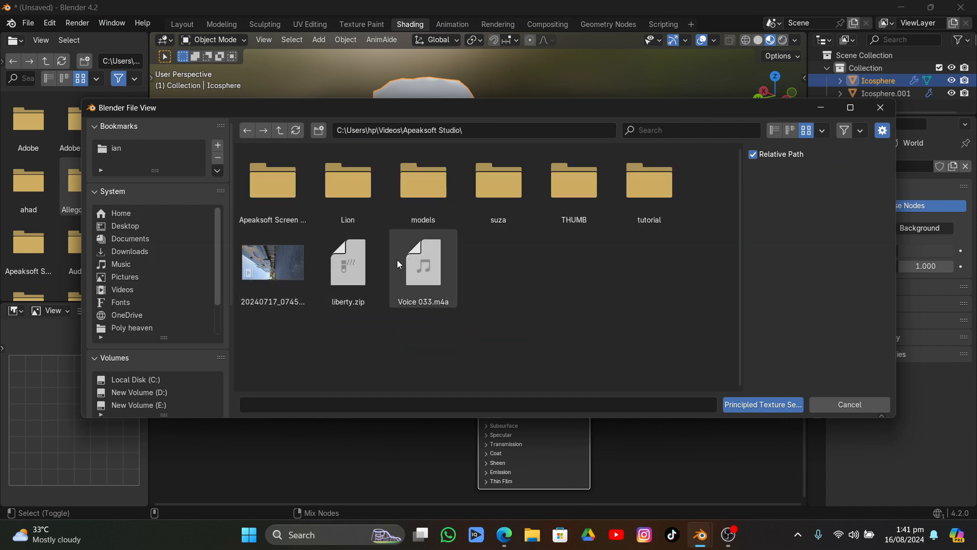
pyautogui.doubleClick(629, 181)
pyautogui.scroll(-1, 740, 204)
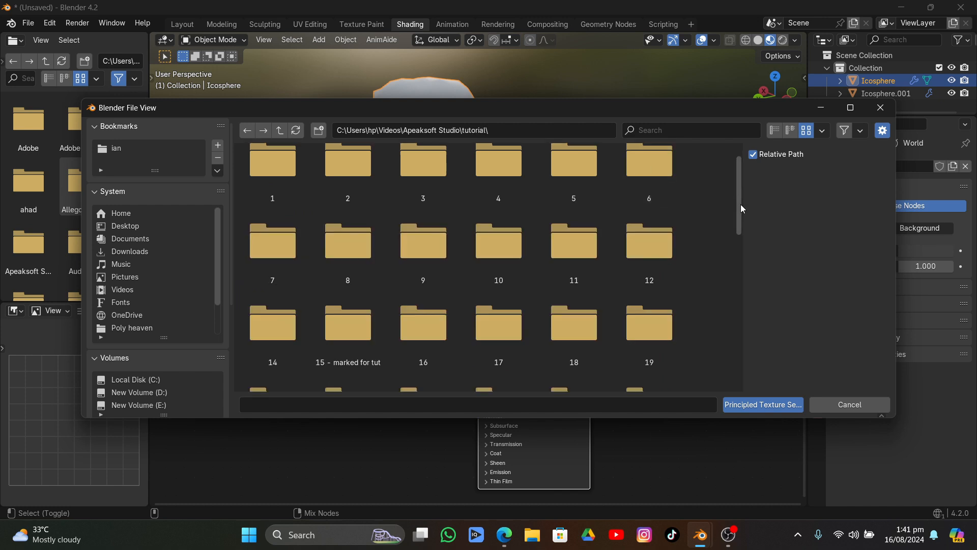
pyautogui.moveTo(740, 204); pyautogui.dragTo(743, 371)
pyautogui.doubleClick(352, 269)
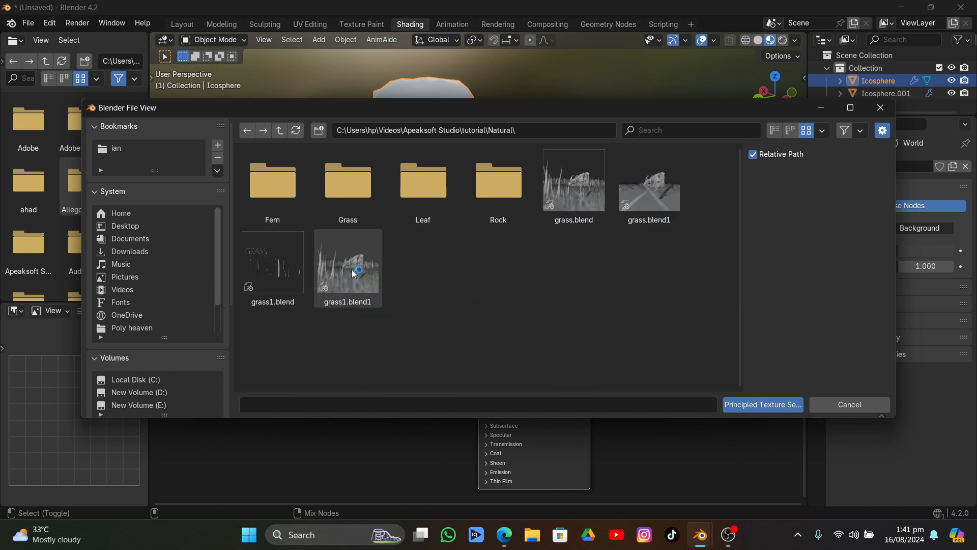
pyautogui.doubleClick(473, 174)
pyautogui.doubleClick(273, 193)
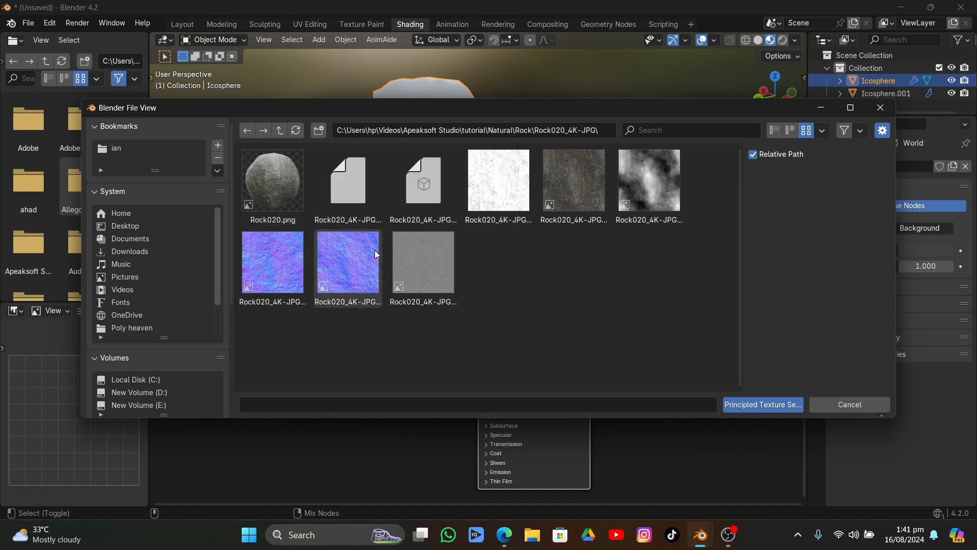
# List the files by name and load the six Rock020_4K-JPG maps, from AmbientOcclusion to Roughness, into the Principled Texture Setup
pyautogui.click(779, 130)
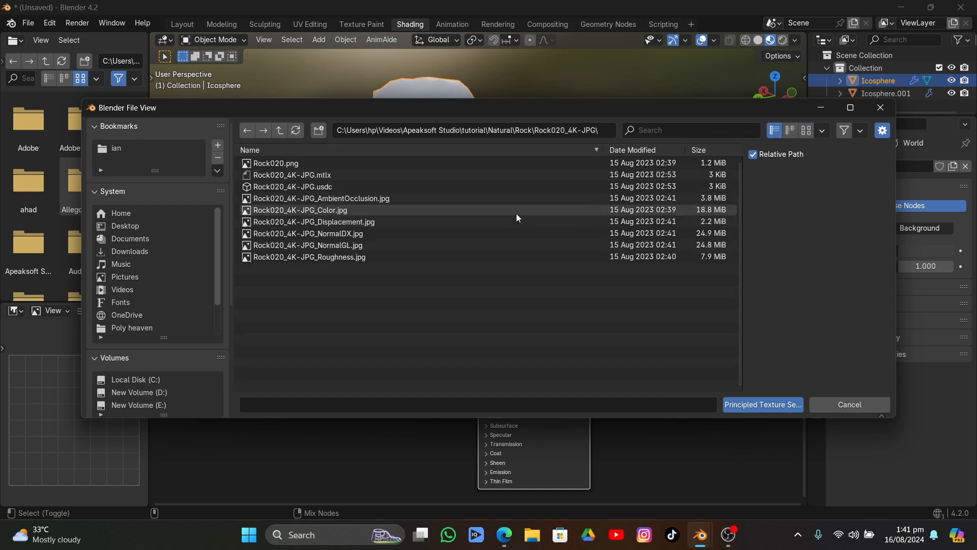
pyautogui.moveTo(365, 292); pyautogui.dragTo(257, 199)
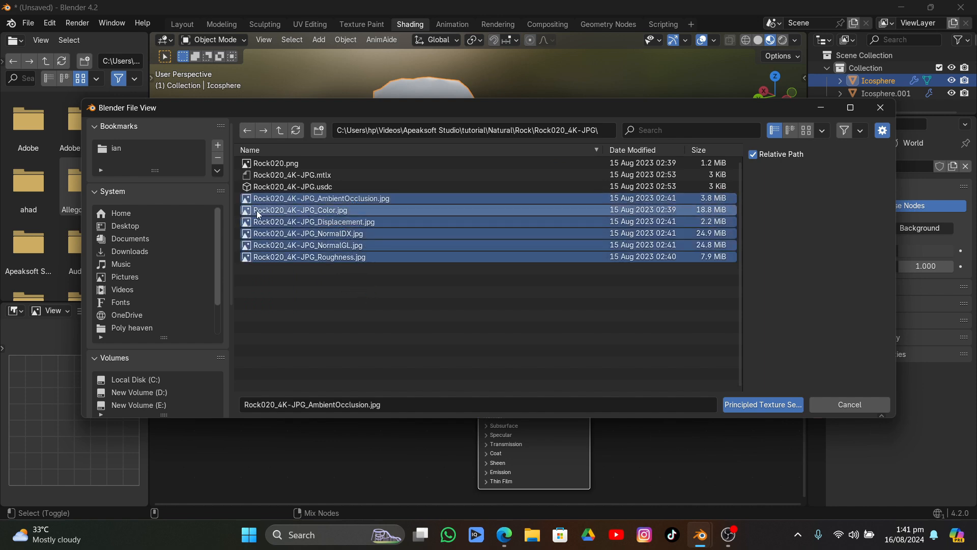
pyautogui.click(741, 403)
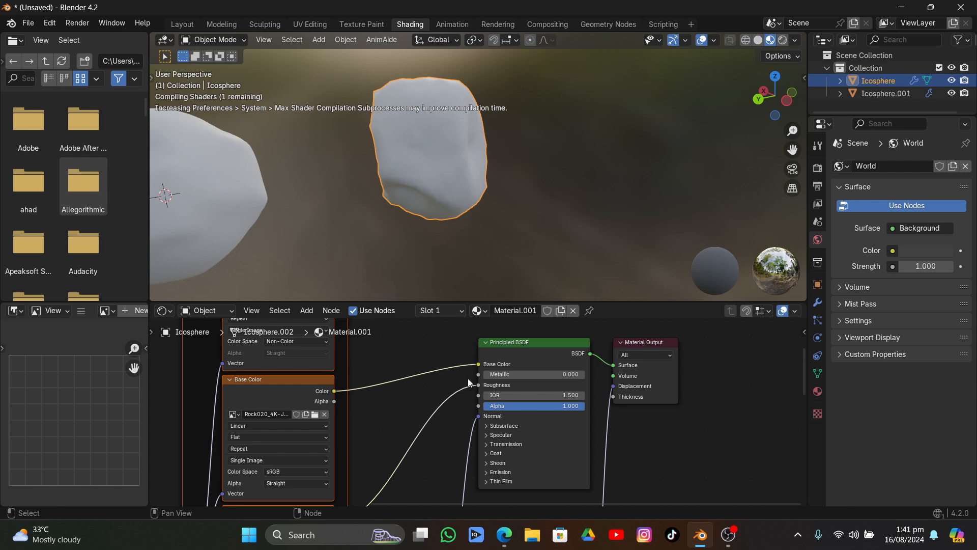
# Inspect the textured rock, select it, enter Edit Mode and unwrap its mesh with Cube Projection
pyautogui.moveTo(422, 173); pyautogui.dragTo(508, 212, button='middle')
pyautogui.click(471, 172)
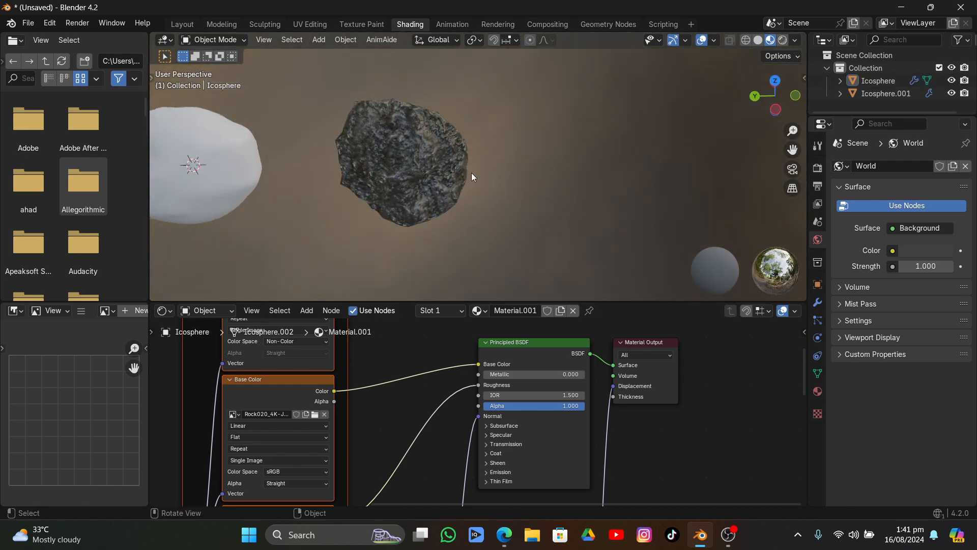
pyautogui.moveTo(471, 173); pyautogui.dragTo(546, 146, button='middle')
pyautogui.scroll(4, 515, 192)
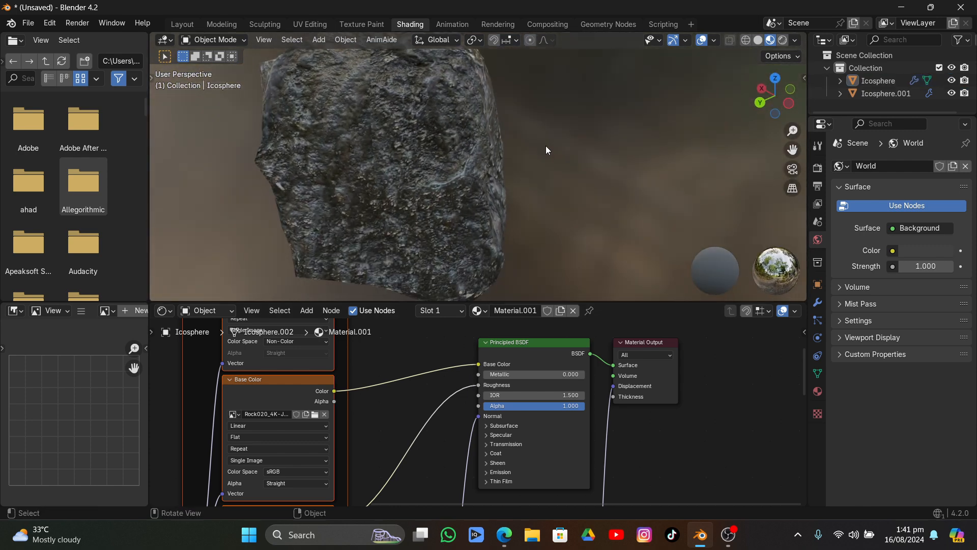
pyautogui.click(464, 160)
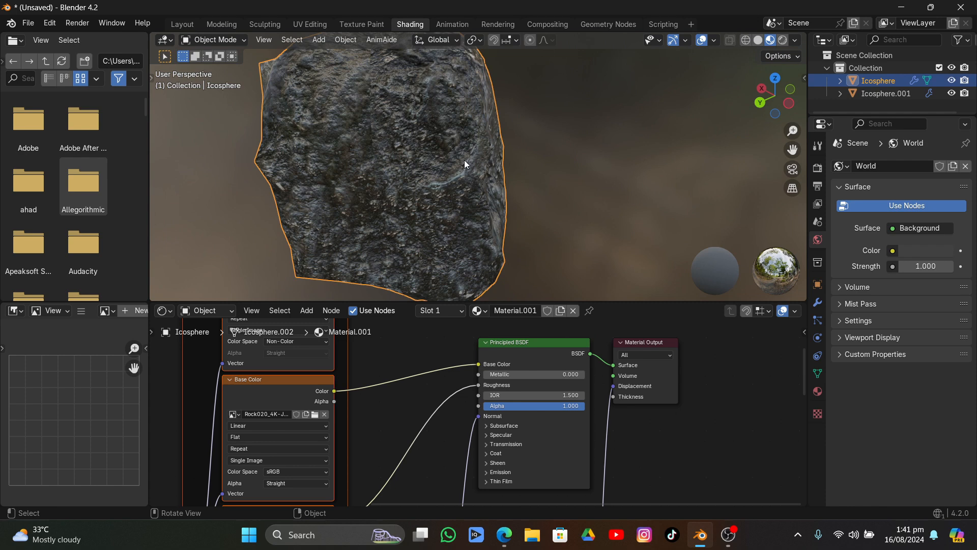
pyautogui.click(165, 41)
pyautogui.click(202, 44)
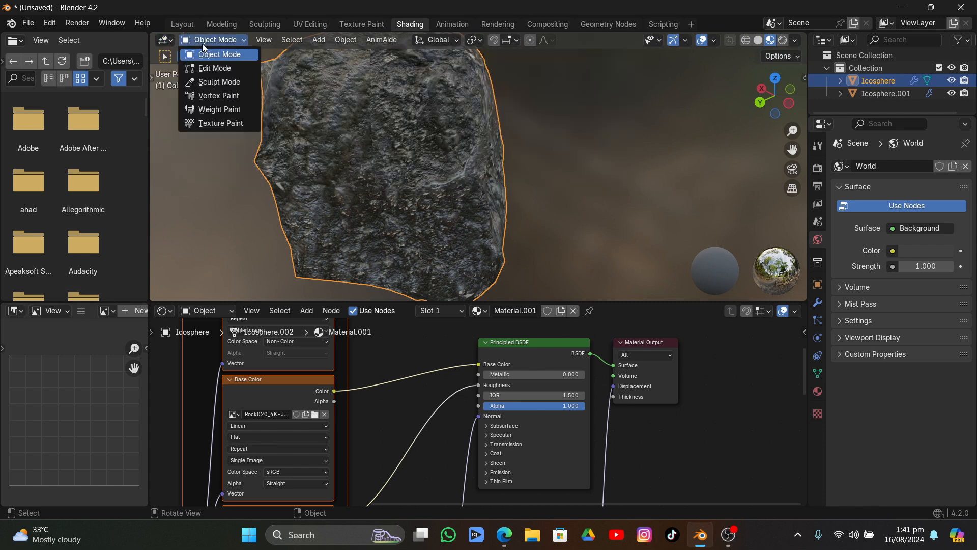
pyautogui.click(205, 68)
pyautogui.press('u')
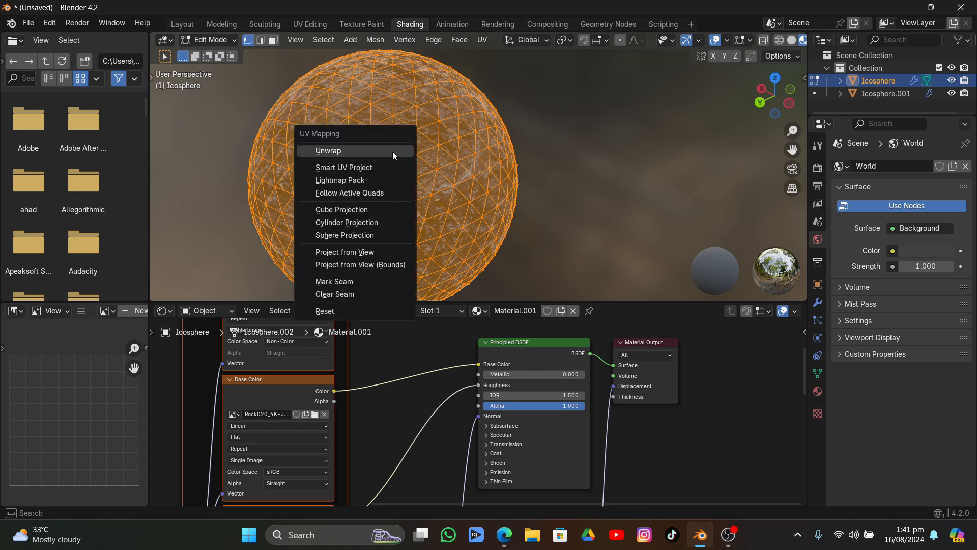
pyautogui.click(359, 209)
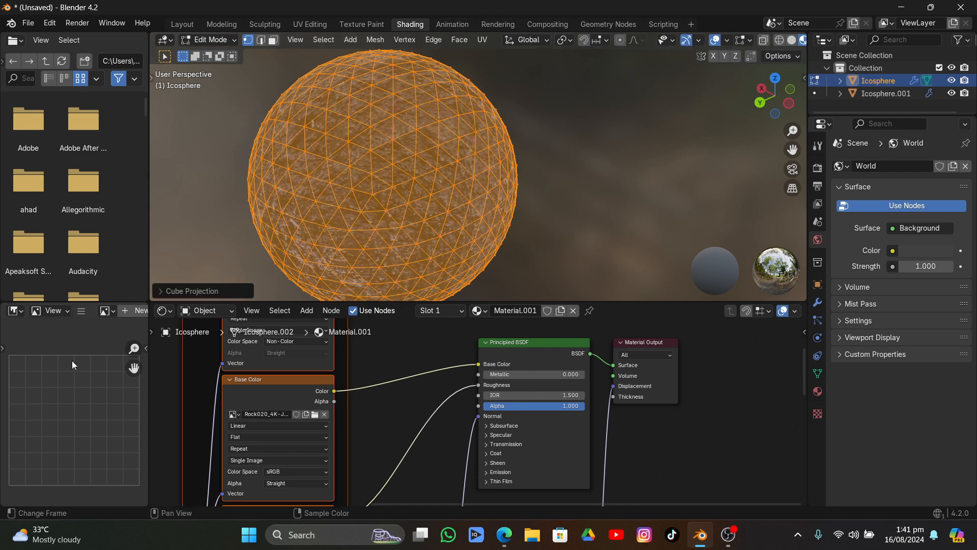
# Change the Image Editor to a UV Editor, scale all the rock's UVs up past the image borders, and return to Object Mode
pyautogui.click(16, 313)
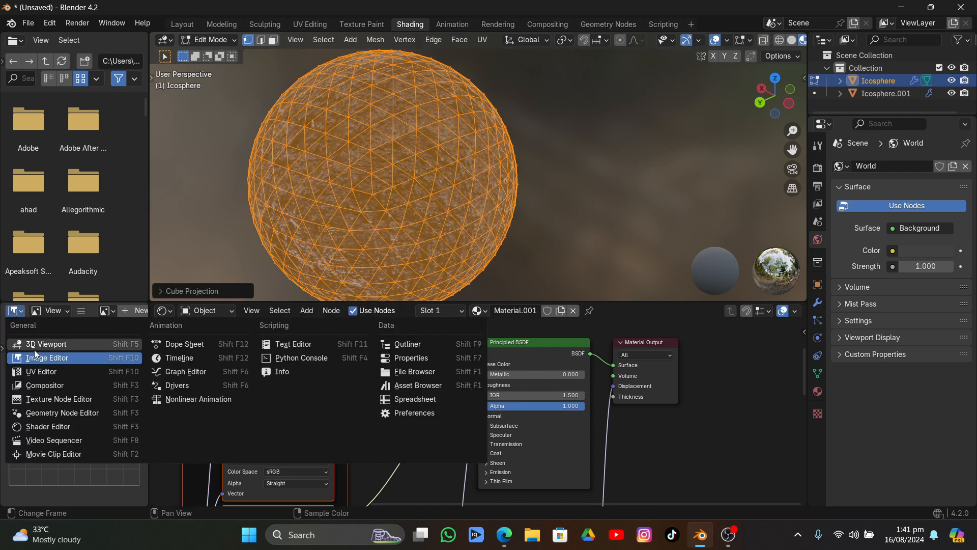
pyautogui.click(41, 371)
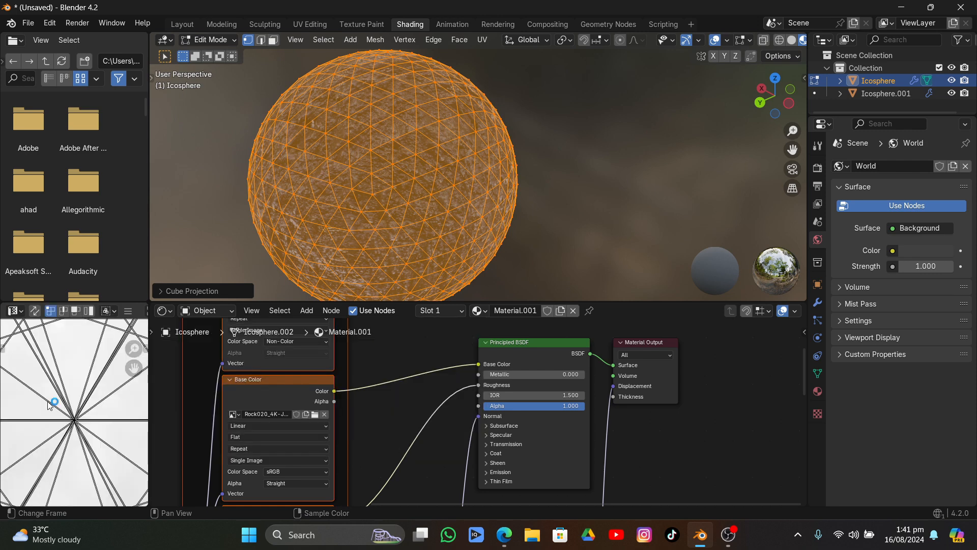
pyautogui.scroll(-5, 50, 402)
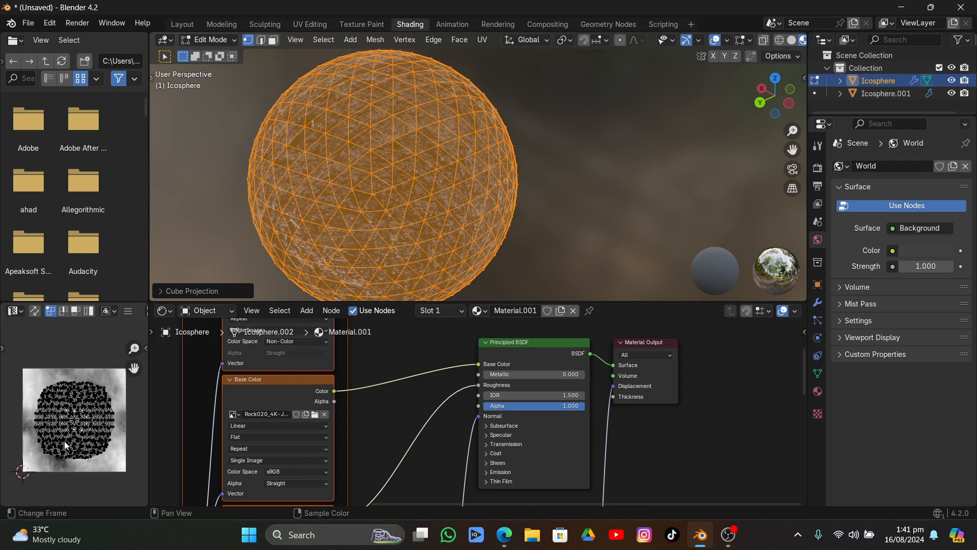
pyautogui.press('a')
pyautogui.press('s')
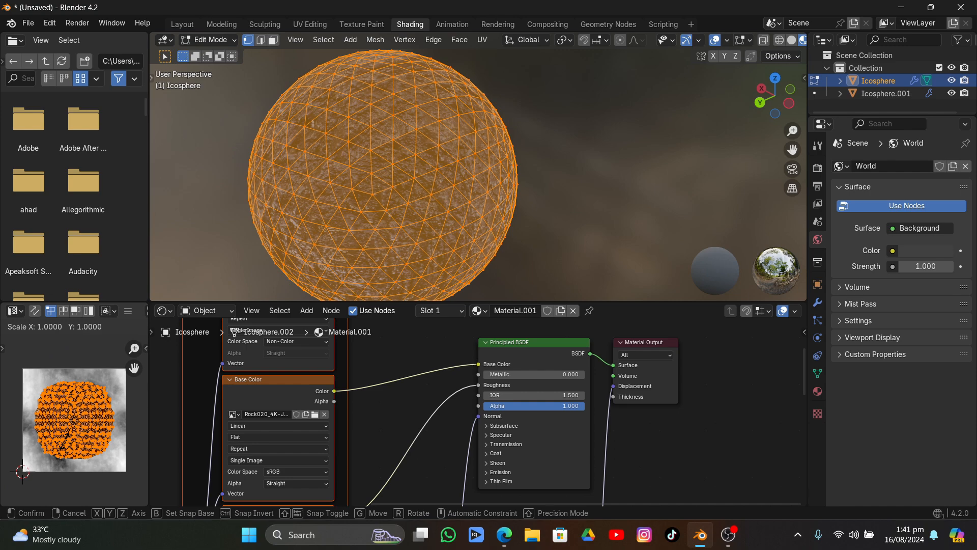
pyautogui.click(64, 460)
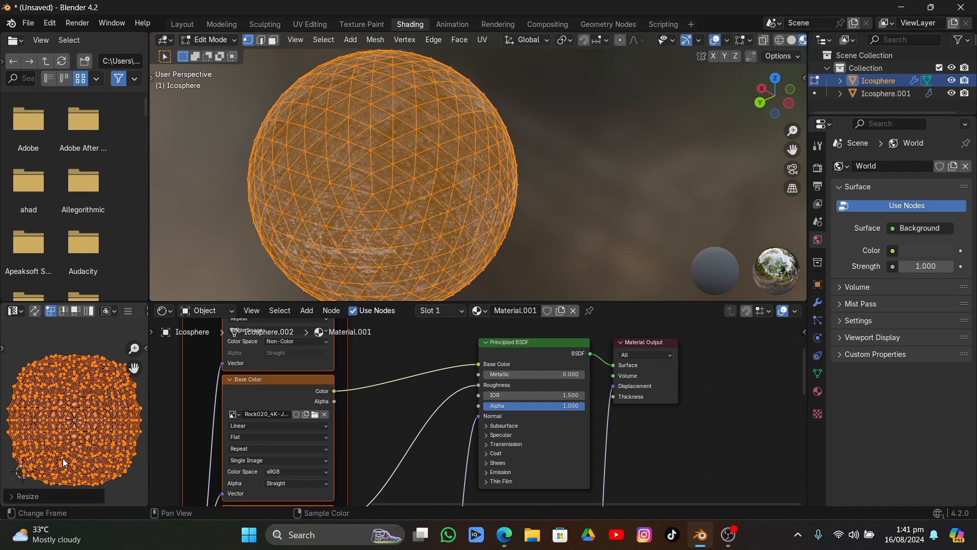
pyautogui.press('Tab')
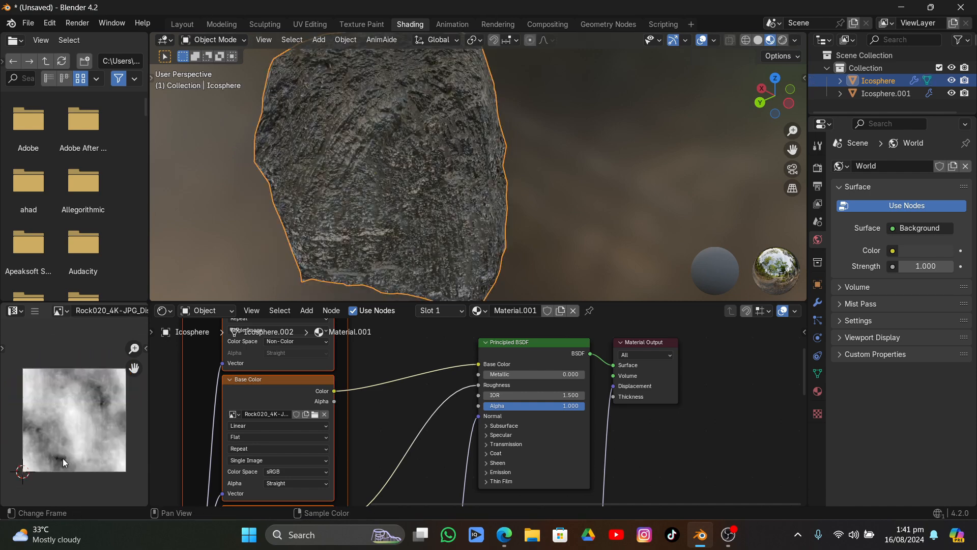
# Deselect the rock and view its texture from farther away and another angle
pyautogui.click(543, 171)
pyautogui.moveTo(543, 171); pyautogui.dragTo(431, 215, button='middle')
pyautogui.scroll(-5, 432, 215)
pyautogui.moveTo(432, 164); pyautogui.dragTo(468, 229, button='middle')
# Widen the Ambient Occlusion texture node until its full file name shows, and shift the node away from the shader
pyautogui.moveTo(404, 314); pyautogui.dragTo(362, 496, button='middle')
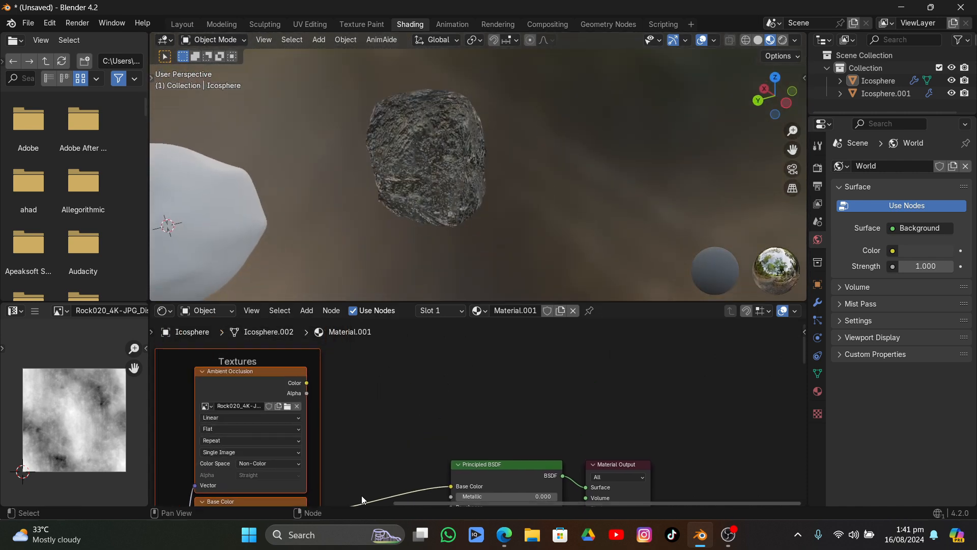
pyautogui.scroll(-5, 364, 473)
pyautogui.moveTo(367, 445); pyautogui.dragTo(378, 425, button='middle')
pyautogui.scroll(1, 392, 370)
pyautogui.moveTo(371, 391); pyautogui.dragTo(374, 427, button='middle')
pyautogui.click(362, 373)
pyautogui.moveTo(359, 374); pyautogui.dragTo(415, 383)
pyautogui.scroll(4, 362, 375)
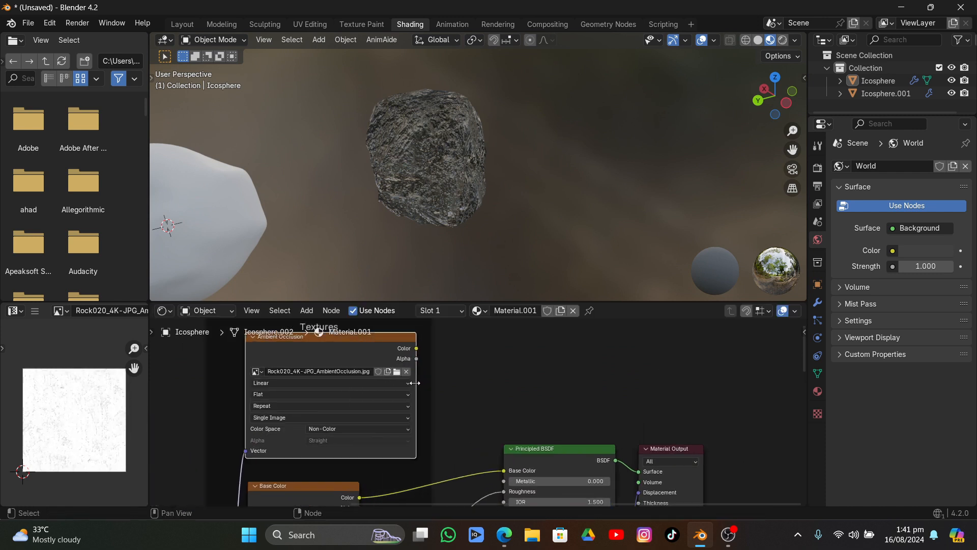
pyautogui.moveTo(347, 345); pyautogui.dragTo(312, 349)
pyautogui.scroll(-2, 378, 404)
pyautogui.moveTo(357, 403); pyautogui.dragTo(294, 380, button='middle')
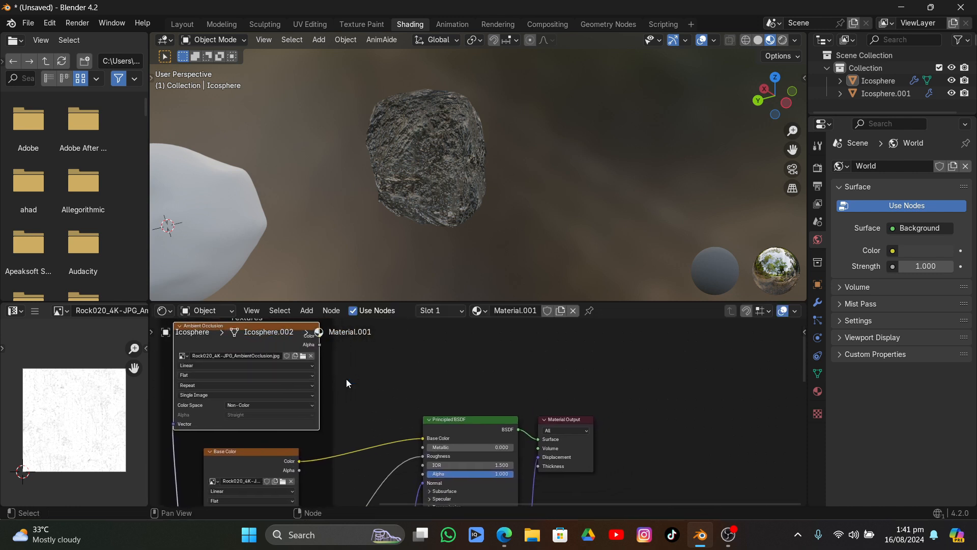
# Insert a Mix Color node between the Base Color texture and the Principled BSDF, and move it above the link
pyautogui.hotkey('shift', 'a')
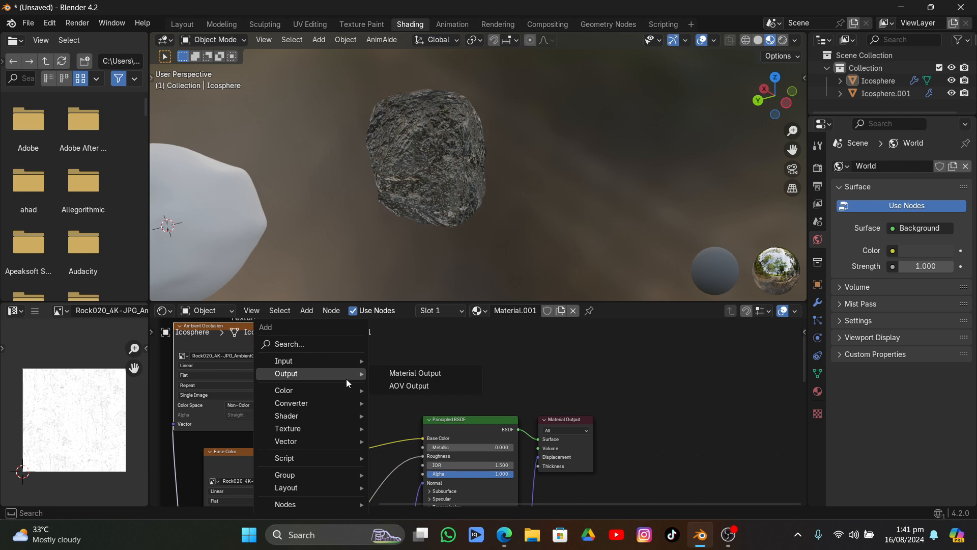
pyautogui.moveTo(337, 395)
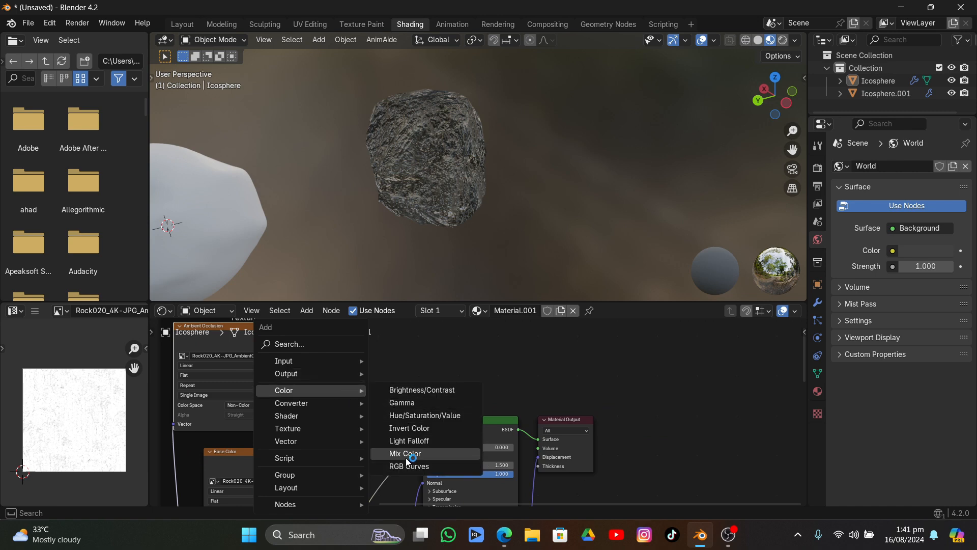
pyautogui.click(405, 455)
pyautogui.click(347, 412)
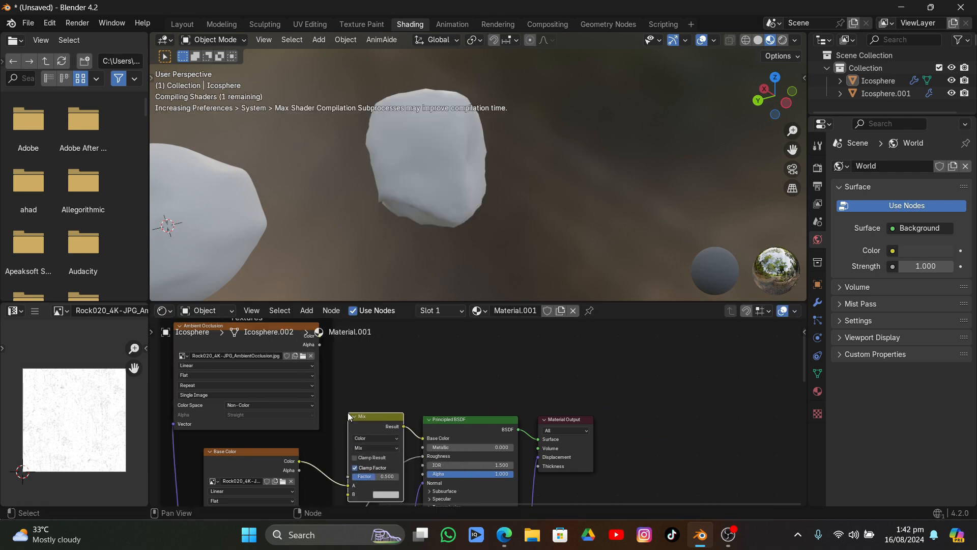
pyautogui.moveTo(369, 417); pyautogui.dragTo(378, 377)
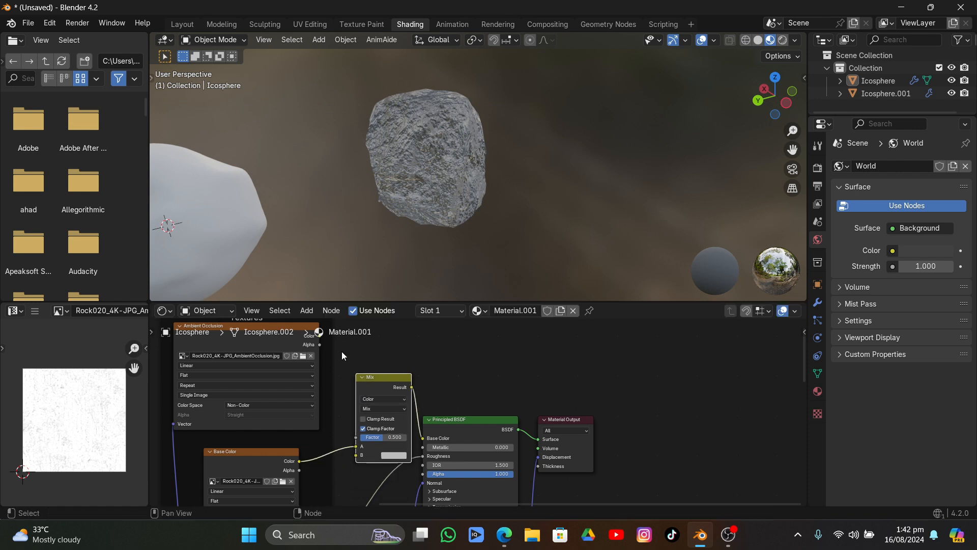
# Connect the Ambient Occlusion texture's Color to the Mix node's A input and the Base Color texture's Color to B
pyautogui.scroll(1, 341, 351)
pyautogui.moveTo(320, 345)
pyautogui.mouseDown()
pyautogui.moveTo(342, 361)
pyautogui.moveTo(337, 456)
pyautogui.moveTo(359, 457)
pyautogui.moveTo(352, 465)
pyautogui.mouseUp()
pyautogui.moveTo(319, 346); pyautogui.dragTo(354, 456)
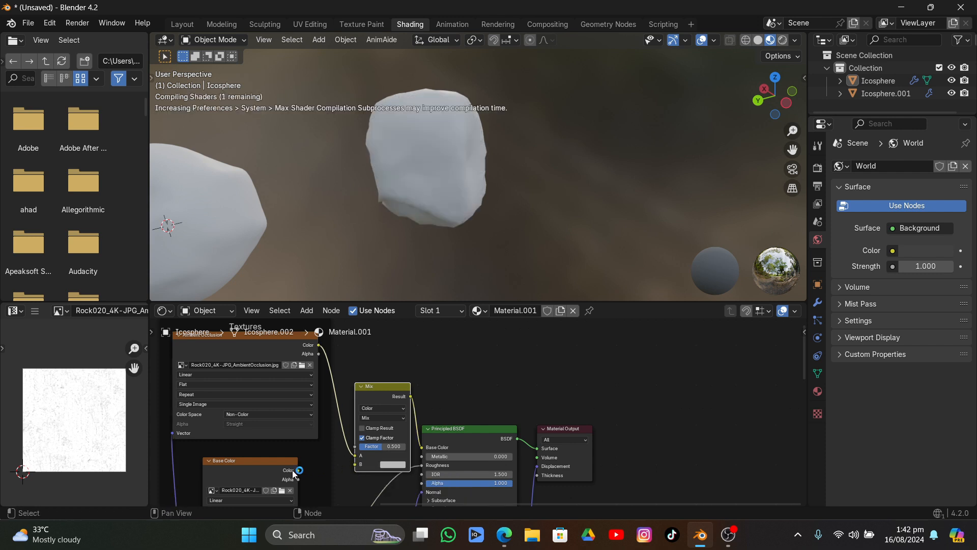
pyautogui.moveTo(298, 470); pyautogui.dragTo(355, 463)
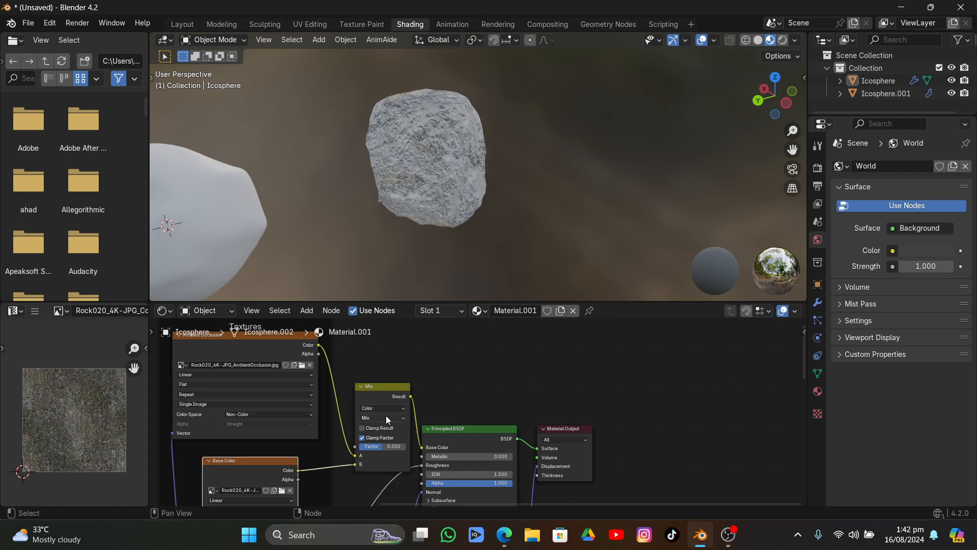
# Set the Mix node's blending mode to Multiply and its factor to 1.000, and examine the rock up close
pyautogui.click(388, 417)
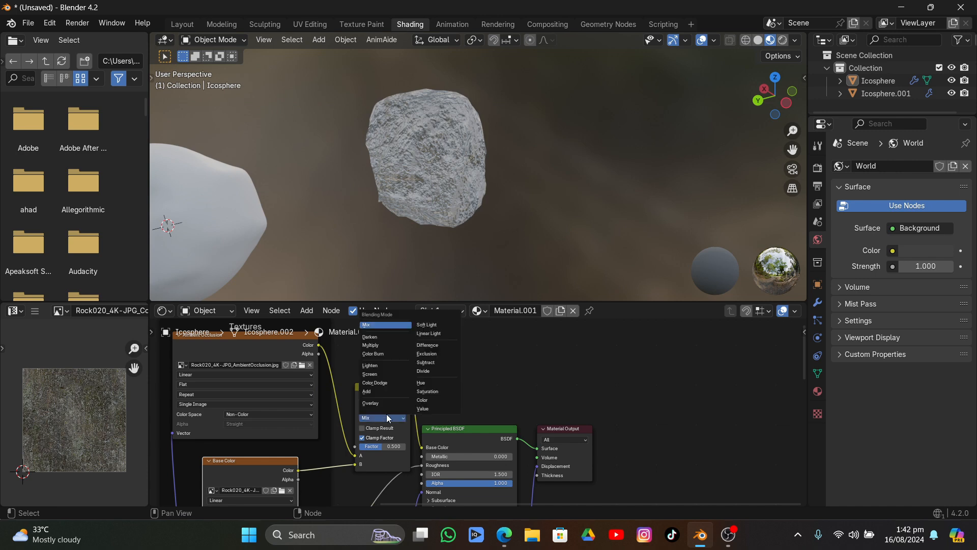
pyautogui.click(389, 347)
pyautogui.scroll(2, 404, 452)
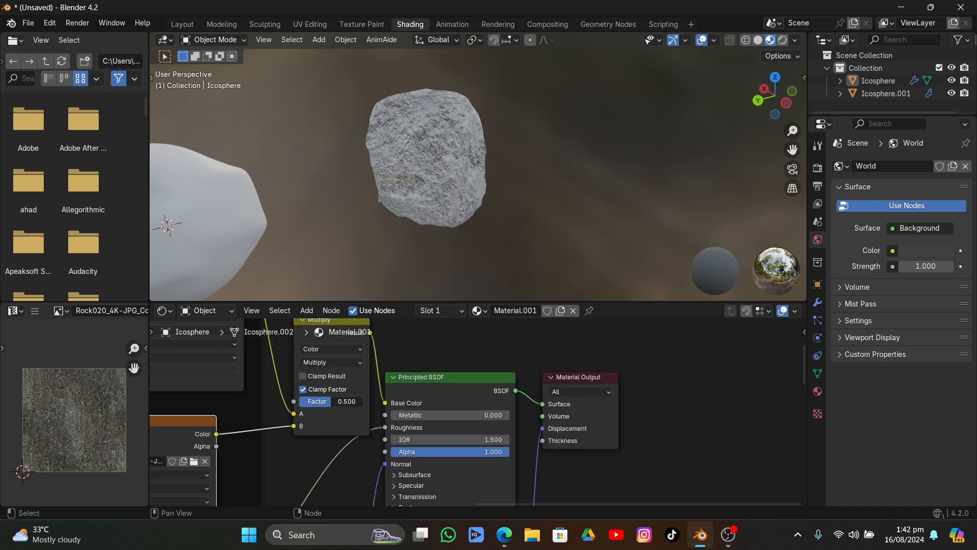
pyautogui.moveTo(332, 402); pyautogui.dragTo(357, 405)
pyautogui.moveTo(448, 131); pyautogui.dragTo(405, 163, button='middle')
pyautogui.scroll(2, 386, 163)
pyautogui.scroll(3, 386, 163)
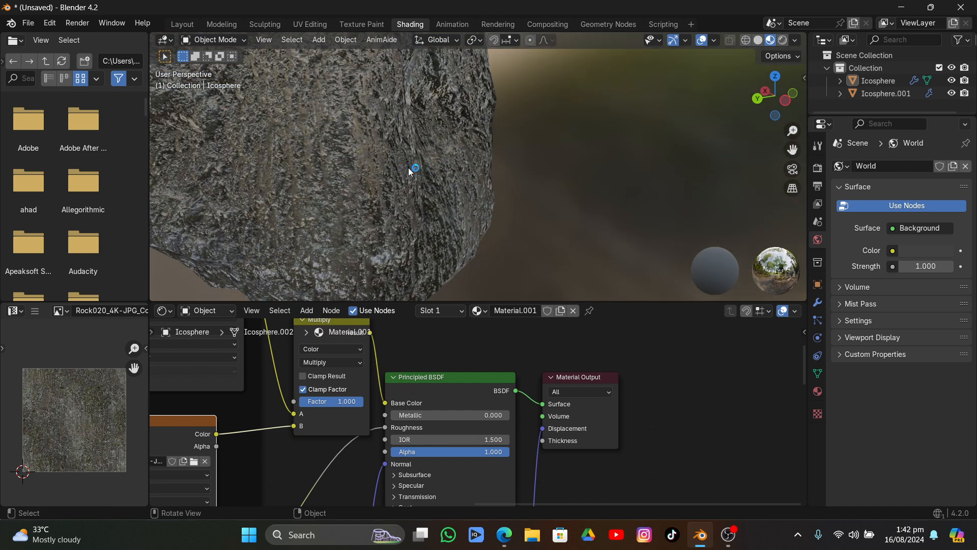
# Switch the viewport to rendered shading, and set the render engine to Cycles on GPU Compute with viewport Denoise enabled
pyautogui.click(783, 40)
pyautogui.scroll(-4, 459, 183)
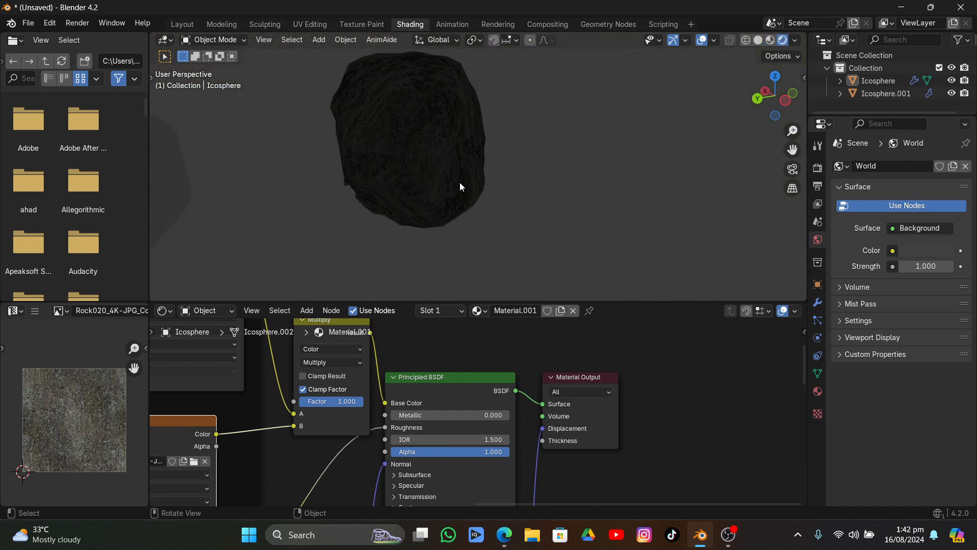
pyautogui.click(818, 170)
pyautogui.click(930, 165)
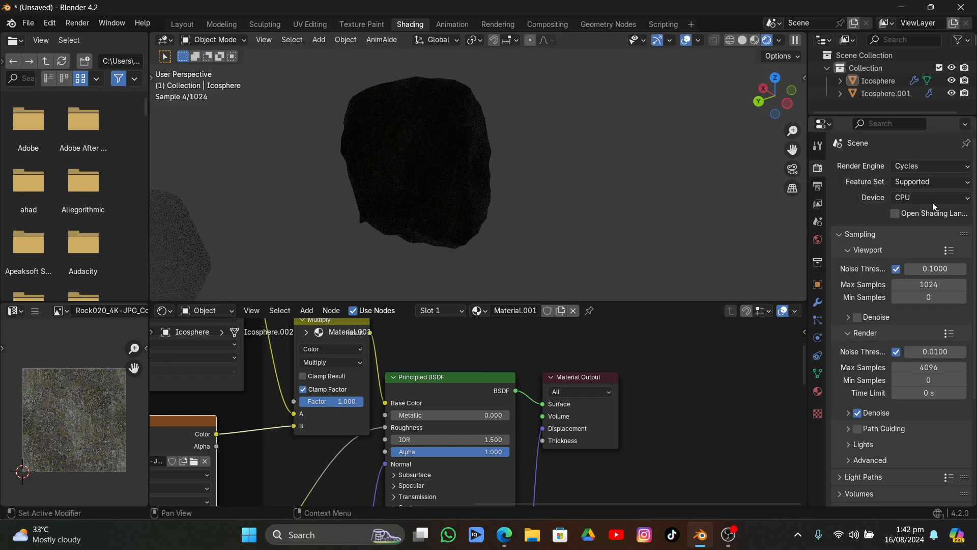
pyautogui.click(932, 200)
pyautogui.click(926, 226)
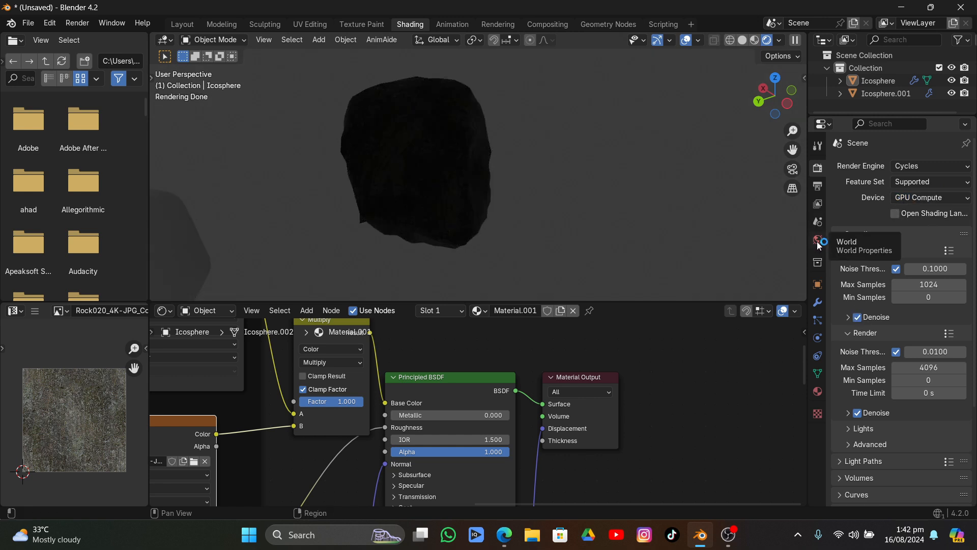
# Assign an Environment Texture to the World background color
pyautogui.click(781, 41)
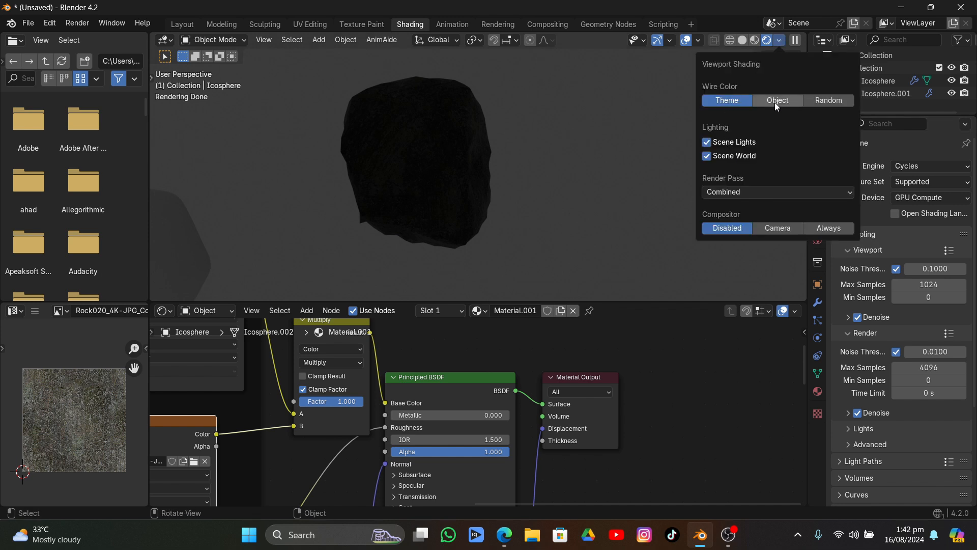
pyautogui.click(818, 240)
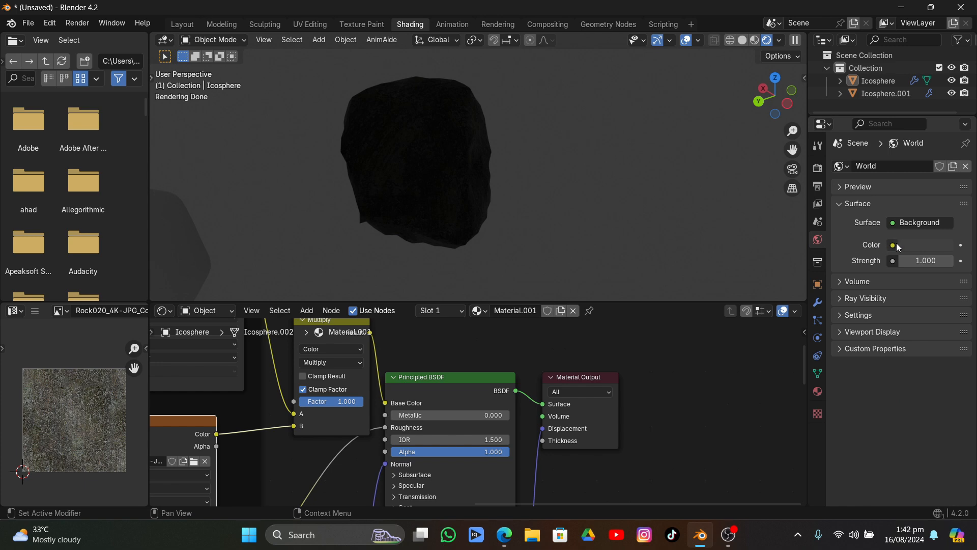
pyautogui.click(893, 245)
pyautogui.click(896, 245)
pyautogui.click(896, 245)
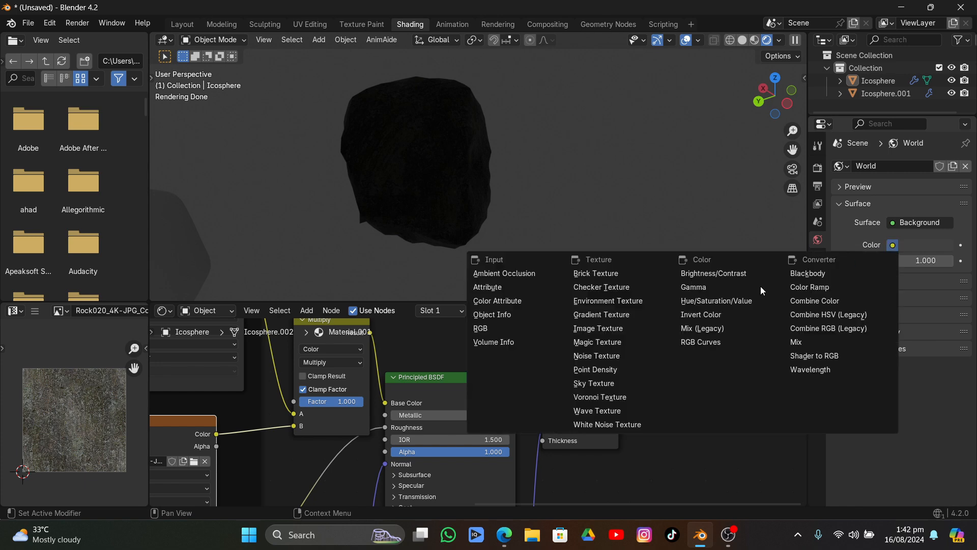
pyautogui.click(645, 303)
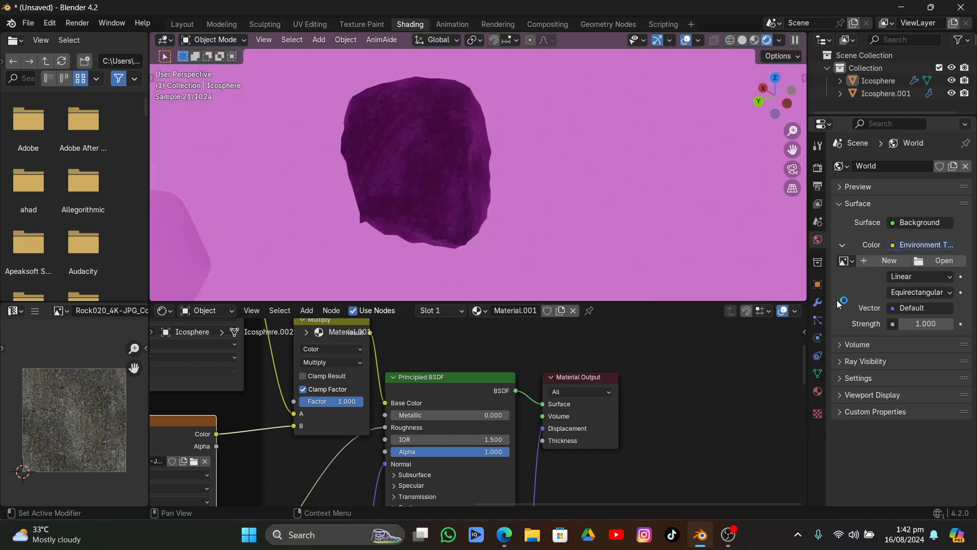
# Load the shanghai_riverside HDRI from E:\assets\a asset\hdri\loc00184-22-8k as the environment image
pyautogui.click(929, 262)
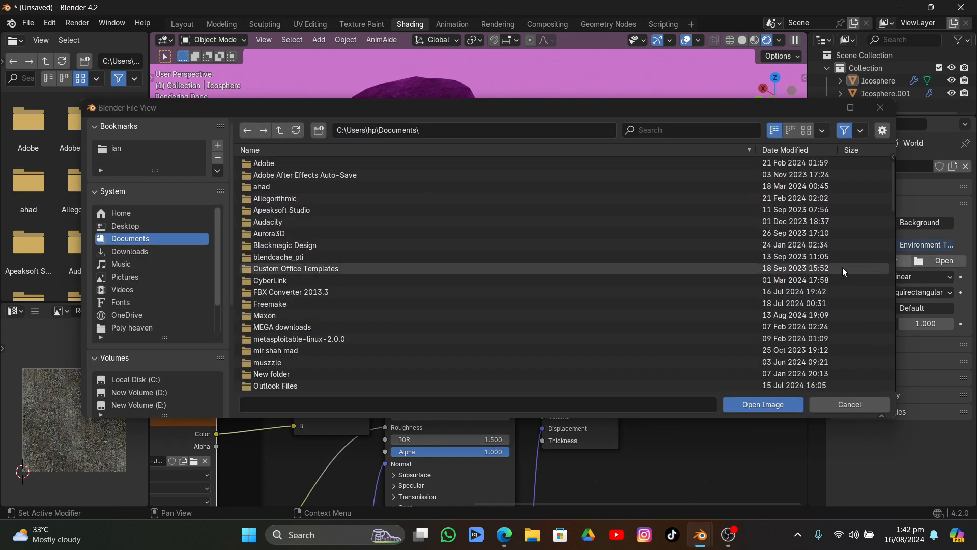
pyautogui.click(164, 405)
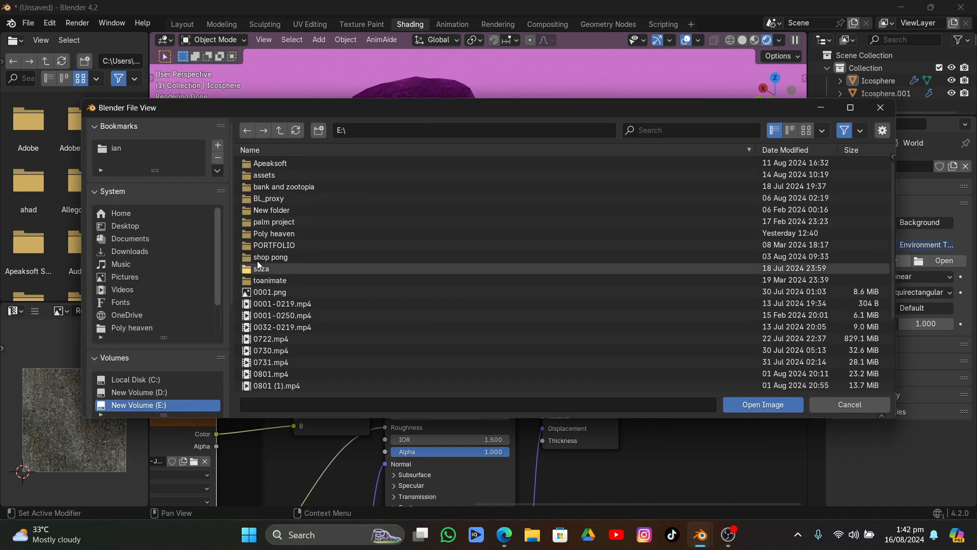
pyautogui.doubleClick(267, 175)
pyautogui.click(268, 173)
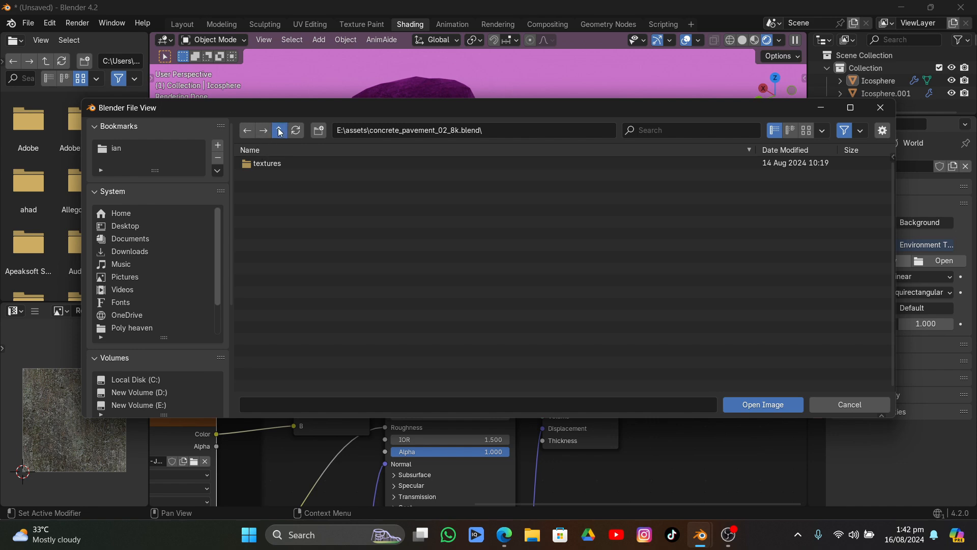
pyautogui.click(280, 131)
pyautogui.doubleClick(262, 164)
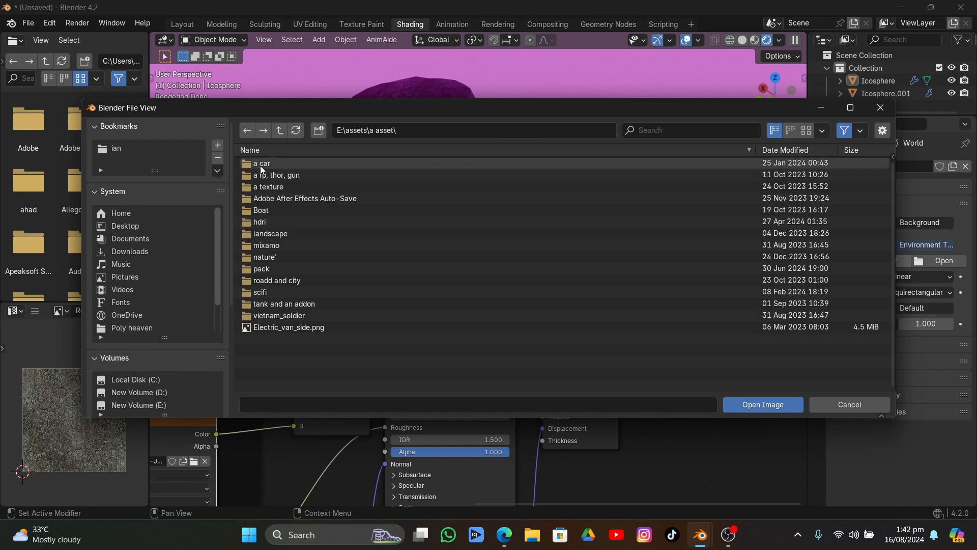
pyautogui.doubleClick(268, 222)
pyautogui.click(806, 131)
pyautogui.doubleClick(257, 199)
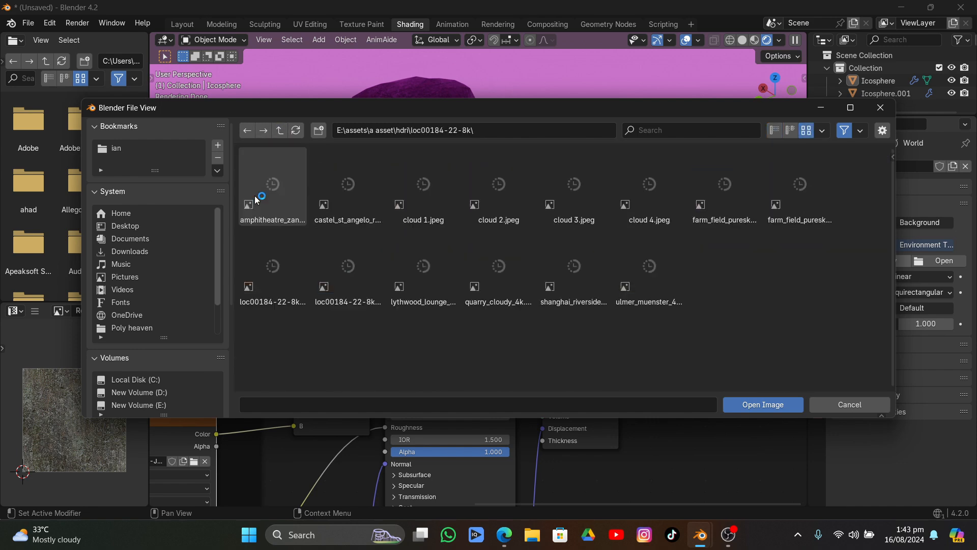
pyautogui.doubleClick(573, 275)
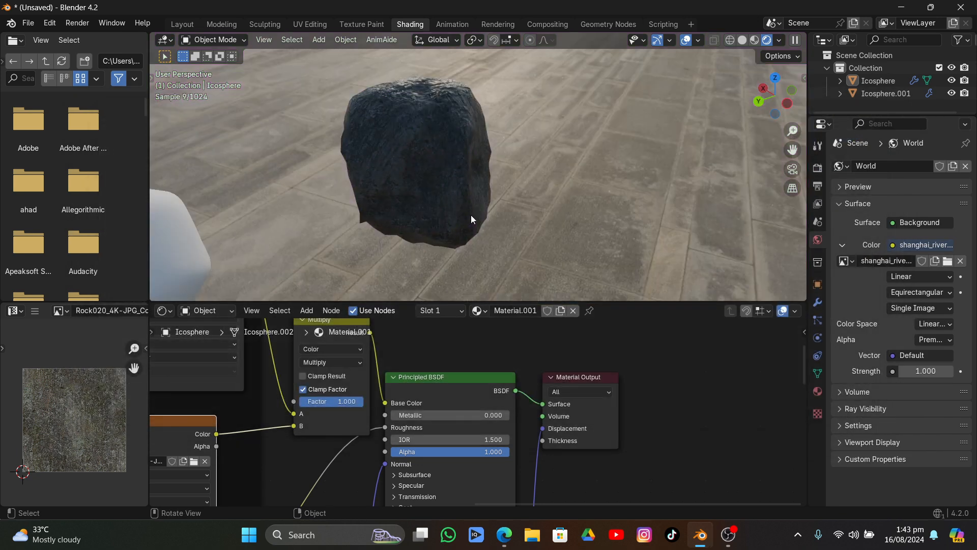
# Enable the Transparent film option in the render settings and inspect the rock under the HDRI lighting
pyautogui.moveTo(471, 215); pyautogui.dragTo(407, 217, button='middle')
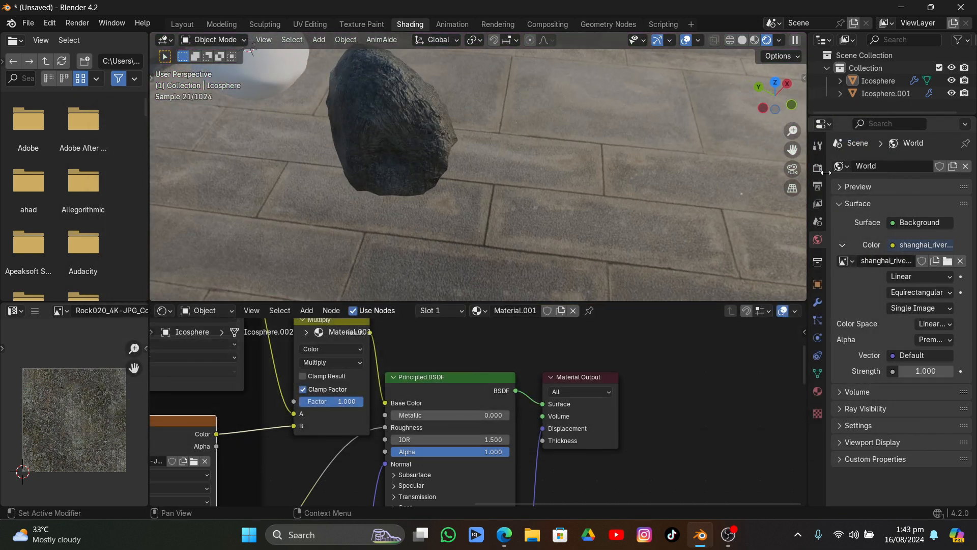
pyautogui.click(817, 168)
pyautogui.scroll(-5, 904, 456)
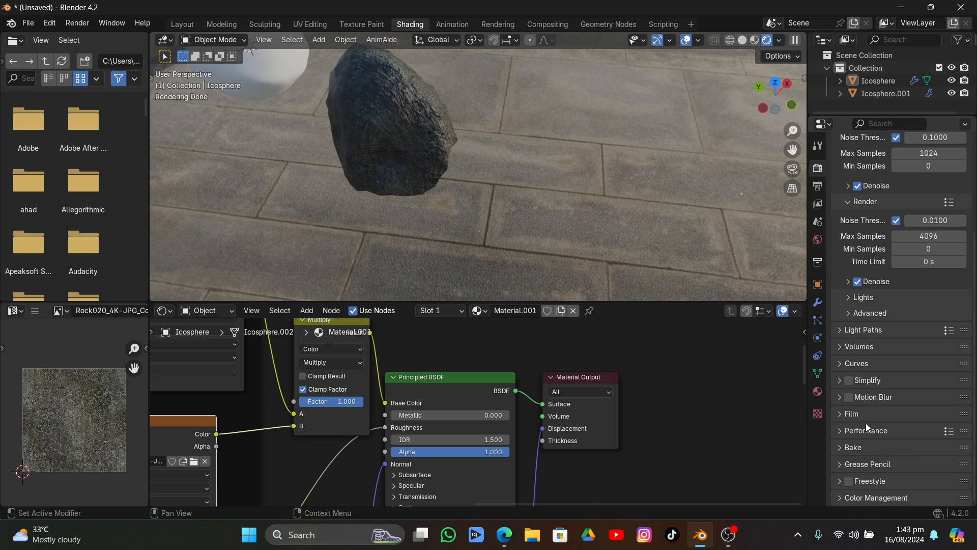
pyautogui.click(847, 413)
pyautogui.scroll(-5, 865, 425)
pyautogui.click(857, 403)
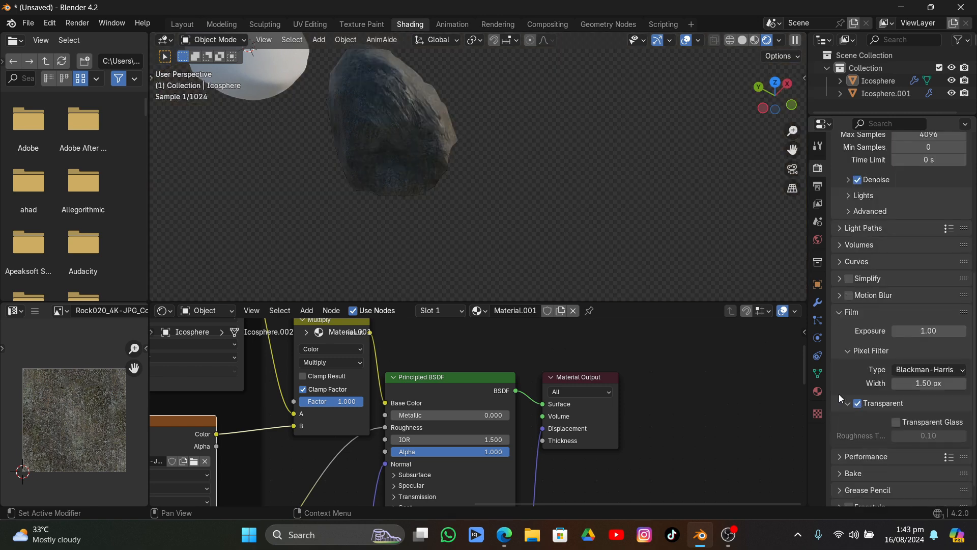
pyautogui.moveTo(792, 150); pyautogui.dragTo(898, 225)
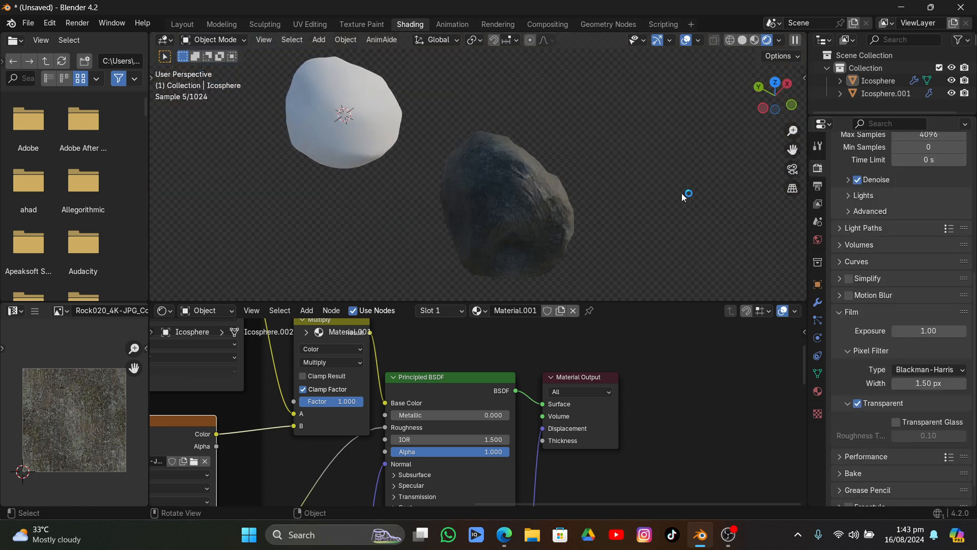
pyautogui.moveTo(682, 193); pyautogui.dragTo(505, 154, button='middle')
# Move the Principled BSDF and Material Output nodes away from the textures, placing Material Output farther out
pyautogui.scroll(-6, 375, 410)
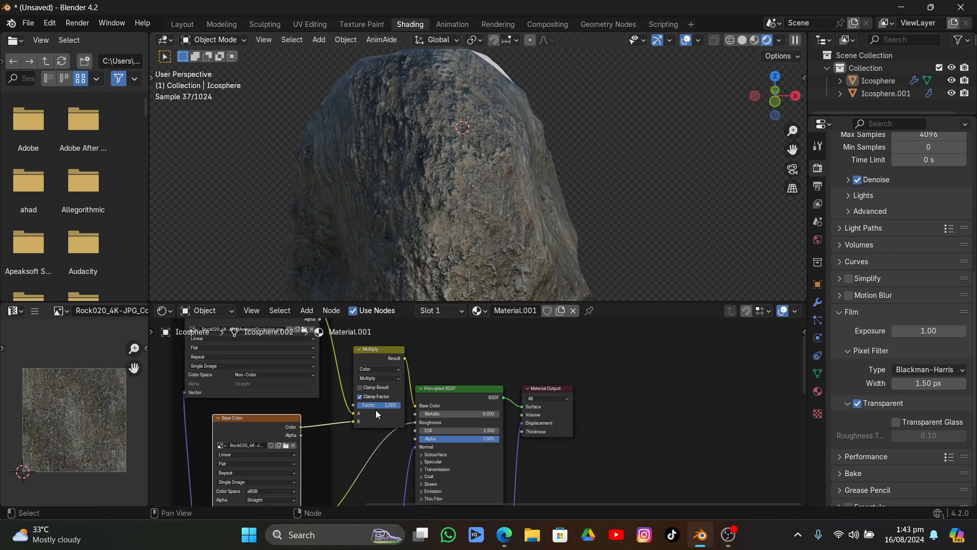
pyautogui.moveTo(443, 322); pyautogui.dragTo(515, 365)
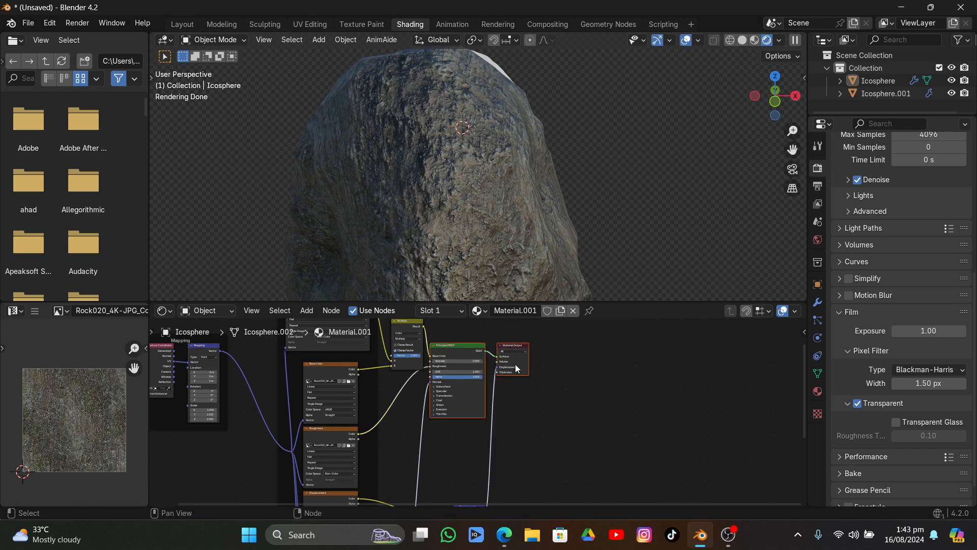
pyautogui.moveTo(466, 400); pyautogui.dragTo(579, 402)
pyautogui.click(629, 370)
pyautogui.moveTo(629, 370); pyautogui.dragTo(686, 379)
pyautogui.moveTo(491, 384); pyautogui.dragTo(512, 425, button='middle')
pyautogui.scroll(1, 465, 402)
pyautogui.scroll(2, 466, 401)
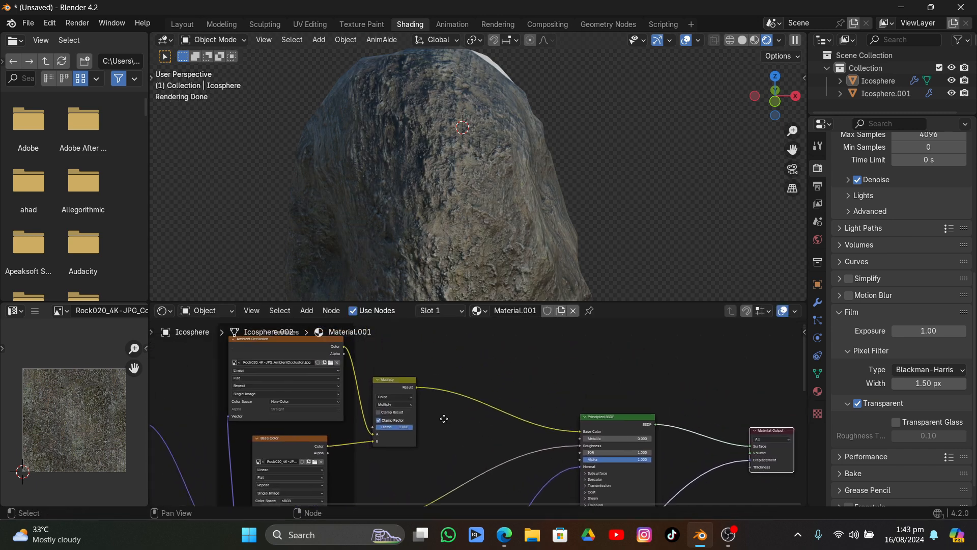
# Duplicate the Multiply node and insert the copy on the link between the original Multiply and the Principled BSDF's Base Color
pyautogui.moveTo(603, 165); pyautogui.dragTo(592, 196, button='middle')
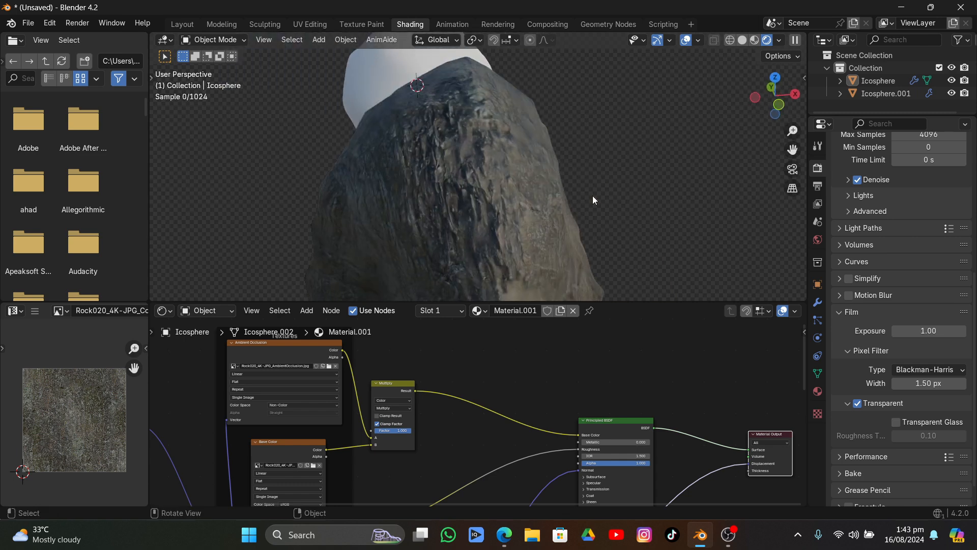
pyautogui.click(383, 387)
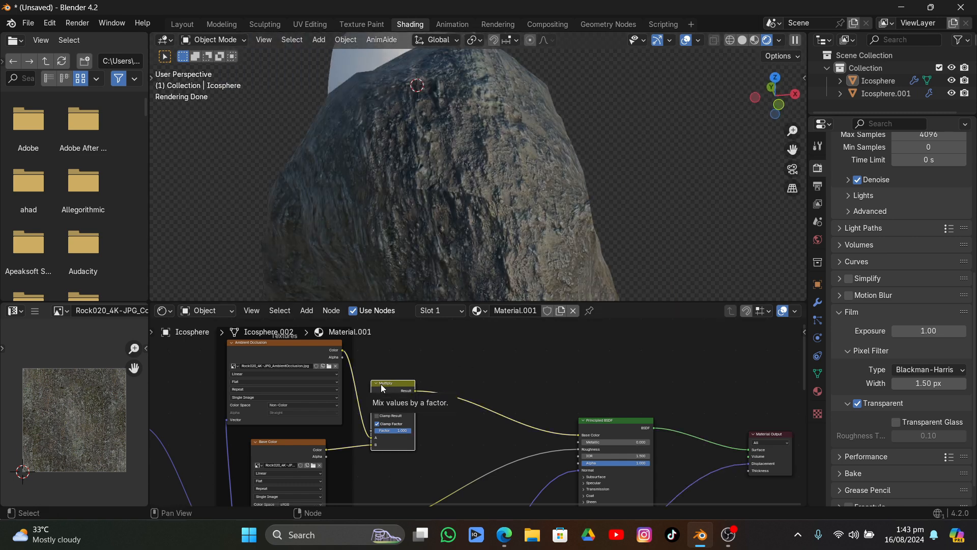
pyautogui.hotkey('shift', 'd')
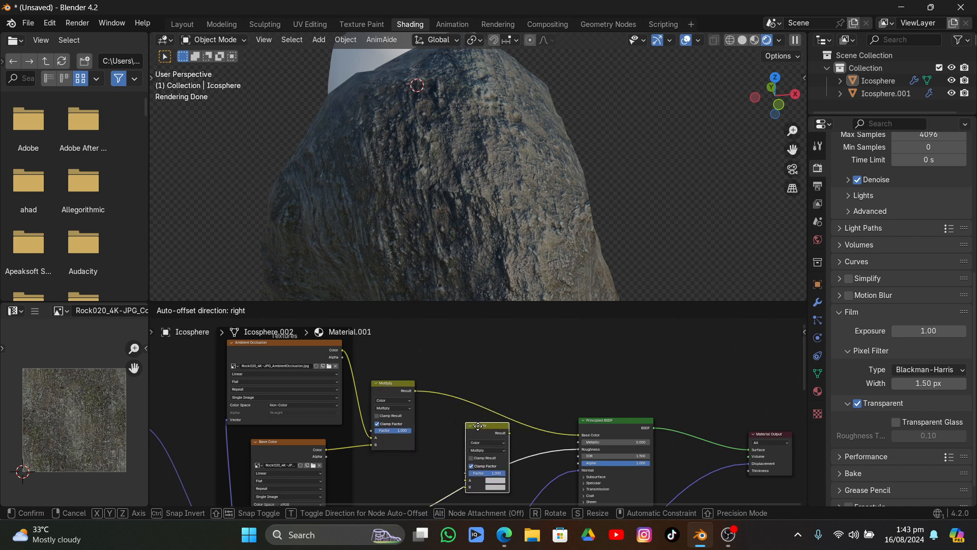
pyautogui.click(495, 384)
pyautogui.moveTo(495, 383); pyautogui.dragTo(491, 370)
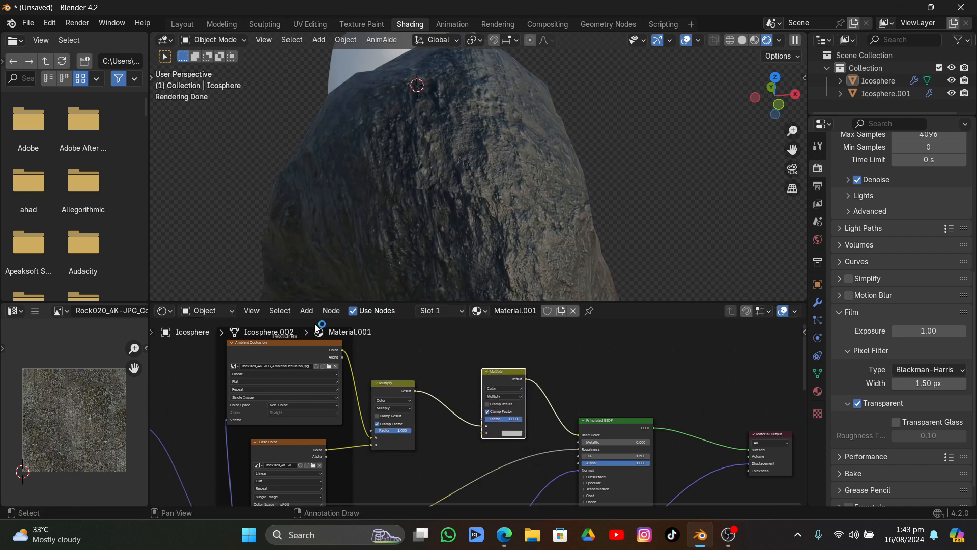
# Add a Geometry input node and place it above the Textures frame
pyautogui.click(305, 311)
pyautogui.scroll(-2, 452, 470)
pyautogui.moveTo(445, 462); pyautogui.dragTo(430, 435, button='middle')
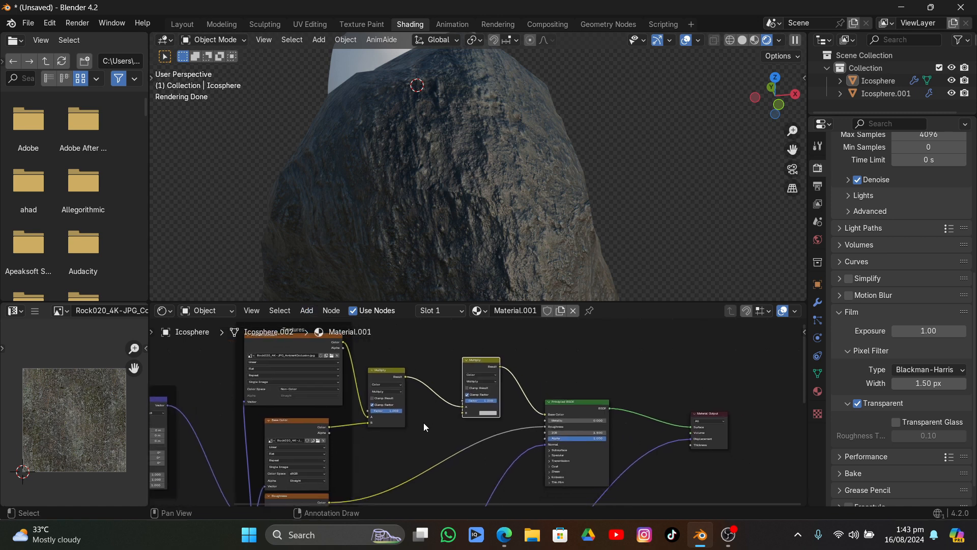
pyautogui.click(305, 311)
pyautogui.moveTo(311, 323)
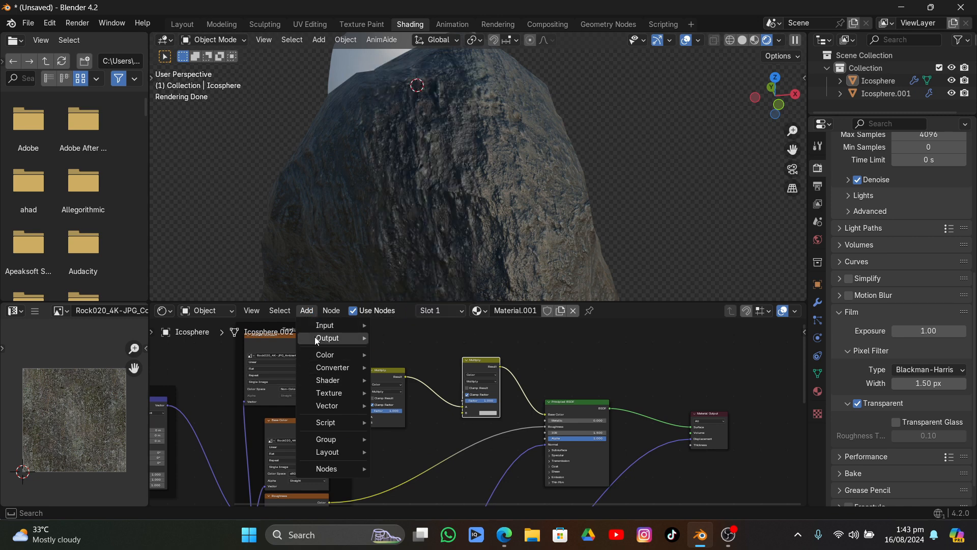
pyautogui.moveTo(316, 340)
pyautogui.write('ge')
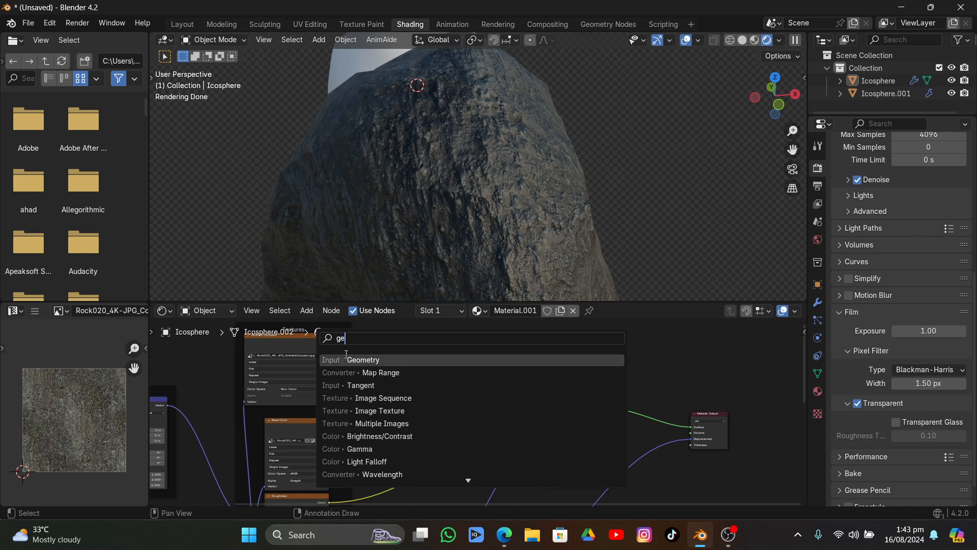
pyautogui.press('Return')
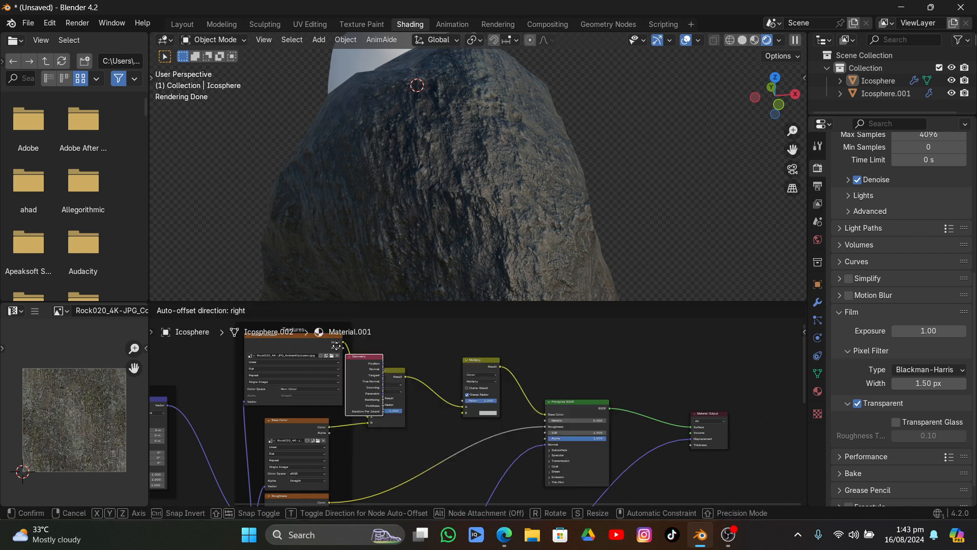
pyautogui.scroll(-5, 267, 420)
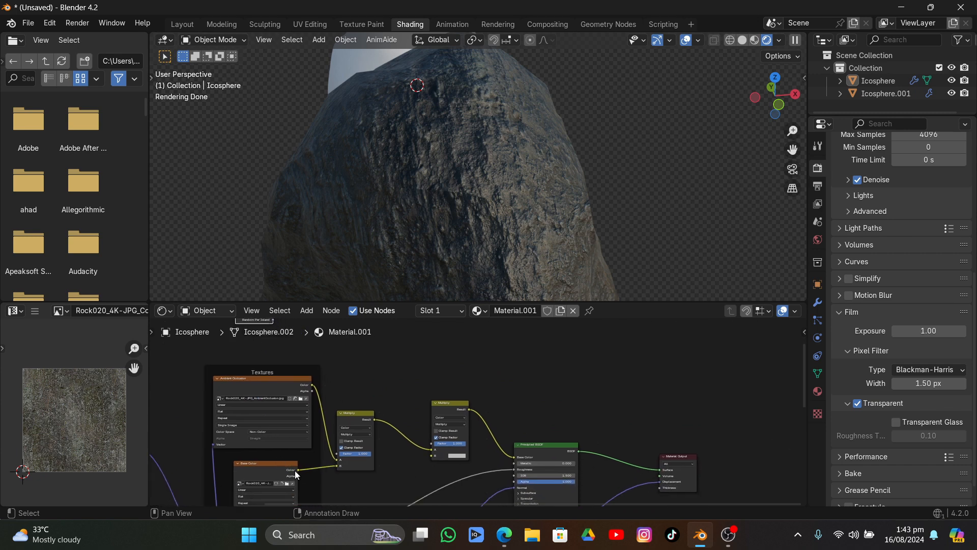
# Link the first Multiply's Result to input A of the second Multiply and the Base Color texture's Color to its input B
pyautogui.moveTo(297, 470); pyautogui.dragTo(431, 353)
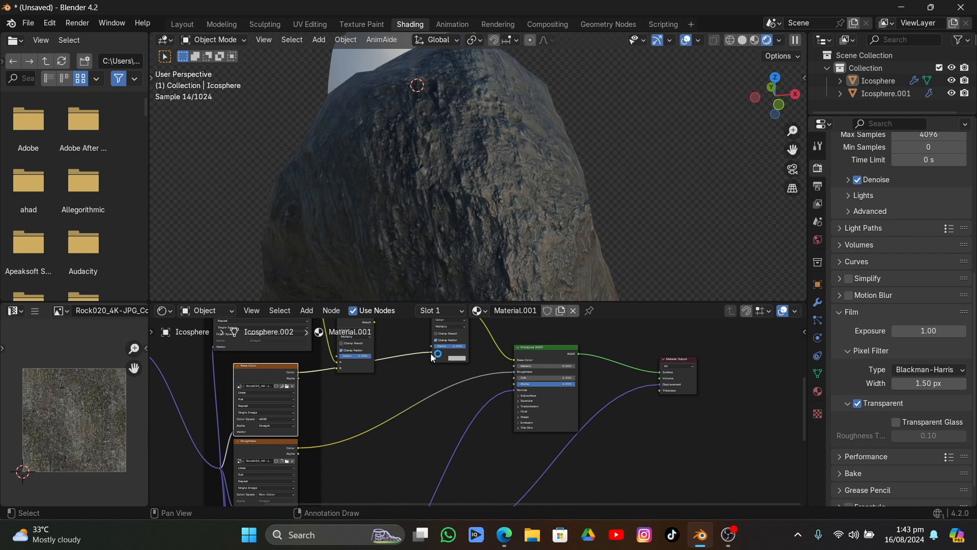
pyautogui.scroll(4, 431, 355)
pyautogui.moveTo(433, 382); pyautogui.dragTo(440, 422, button='middle')
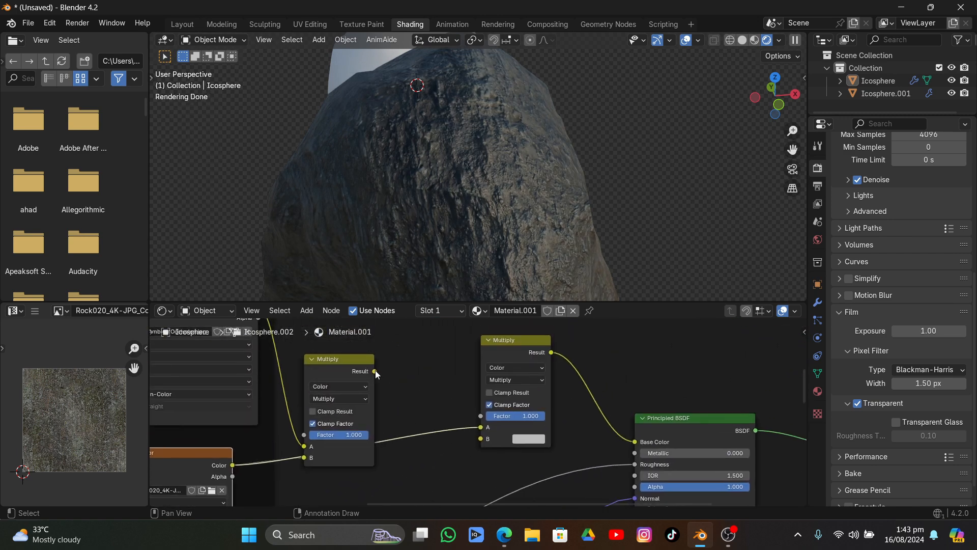
pyautogui.moveTo(375, 371); pyautogui.dragTo(484, 429)
pyautogui.moveTo(233, 465); pyautogui.dragTo(481, 439)
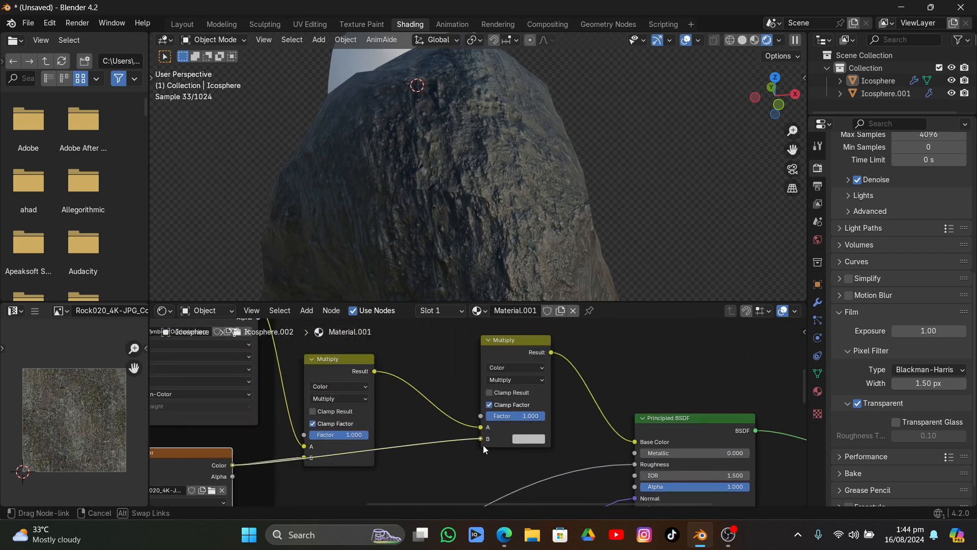
pyautogui.moveTo(354, 366); pyautogui.dragTo(363, 342)
pyautogui.scroll(-2, 362, 343)
pyautogui.moveTo(362, 343); pyautogui.dragTo(396, 418, button='middle')
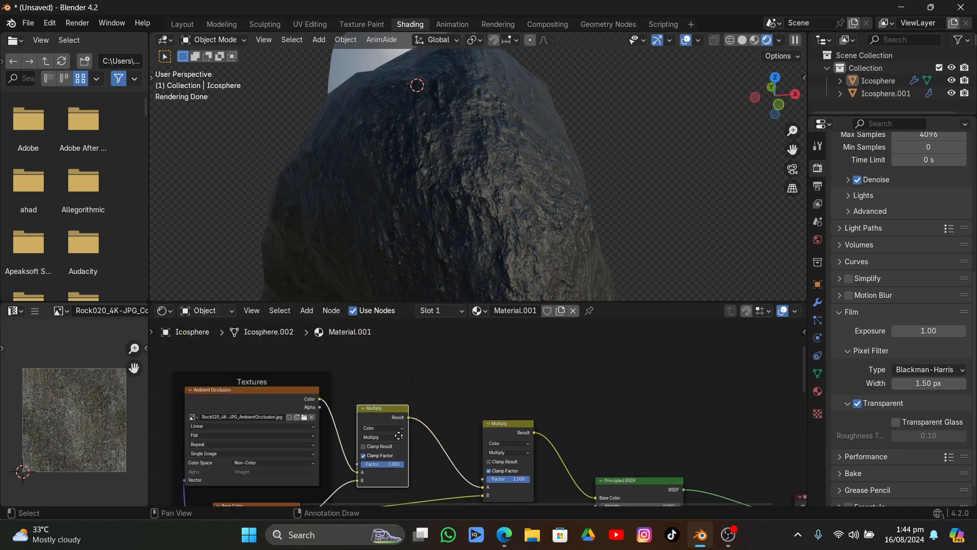
# Connect the Geometry node's Pointiness output to the Factor of the second Multiply node
pyautogui.scroll(-2, 392, 417)
pyautogui.moveTo(311, 391); pyautogui.dragTo(356, 432, button='middle')
pyautogui.moveTo(311, 326); pyautogui.dragTo(313, 367, button='middle')
pyautogui.moveTo(324, 382); pyautogui.dragTo(335, 394)
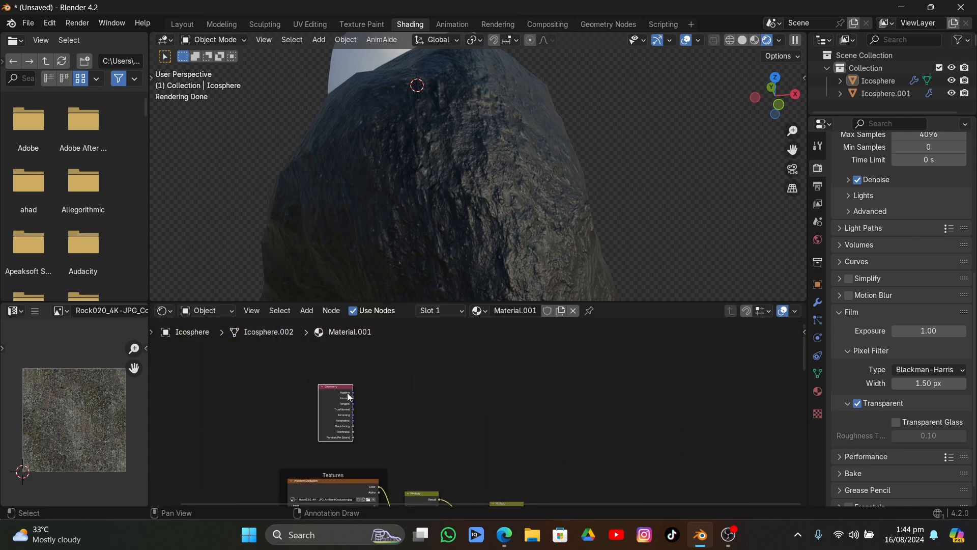
pyautogui.moveTo(354, 432); pyautogui.dragTo(493, 435)
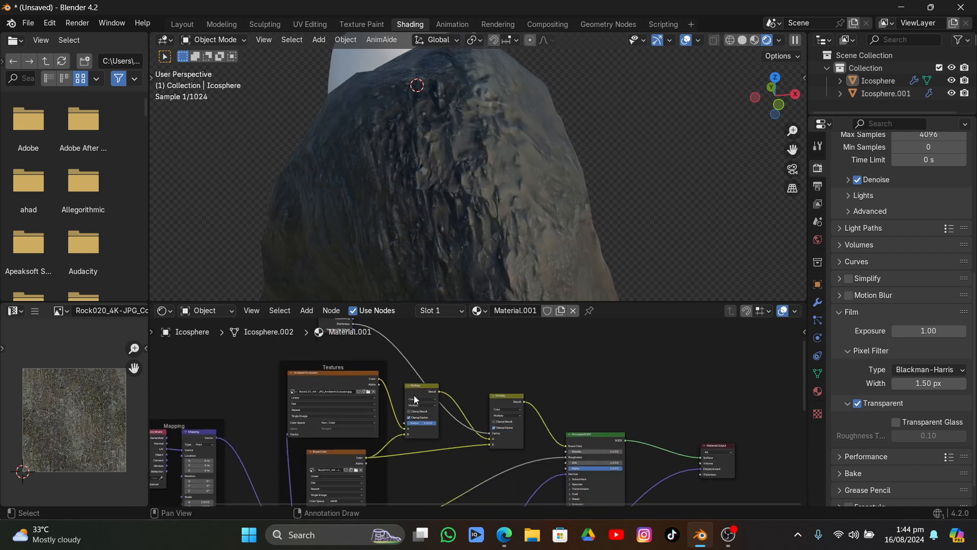
# Preview the Geometry node's outputs on the rock one after another, ending with Pointiness
pyautogui.moveTo(414, 396); pyautogui.dragTo(463, 464, button='middle')
pyautogui.moveTo(447, 426); pyautogui.dragTo(447, 473, button='middle')
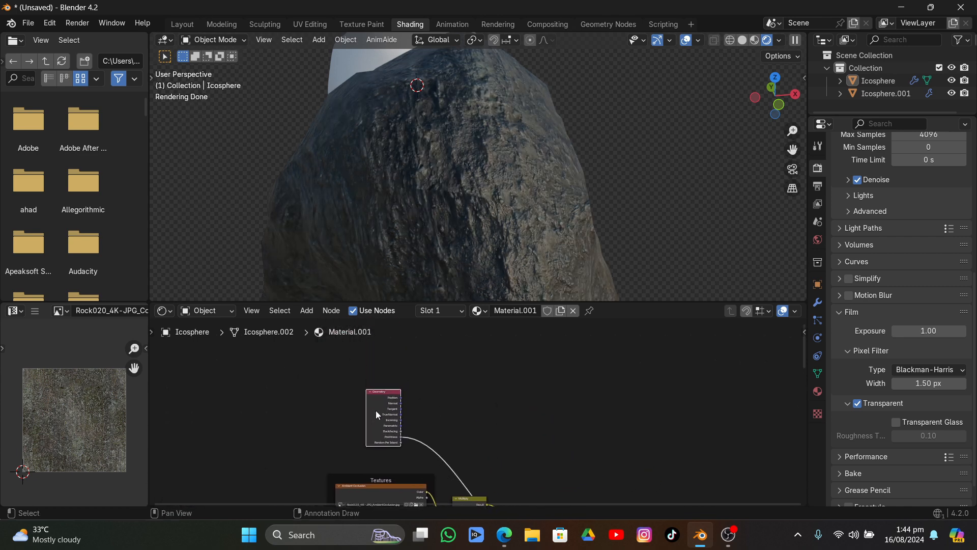
pyautogui.scroll(3, 376, 410)
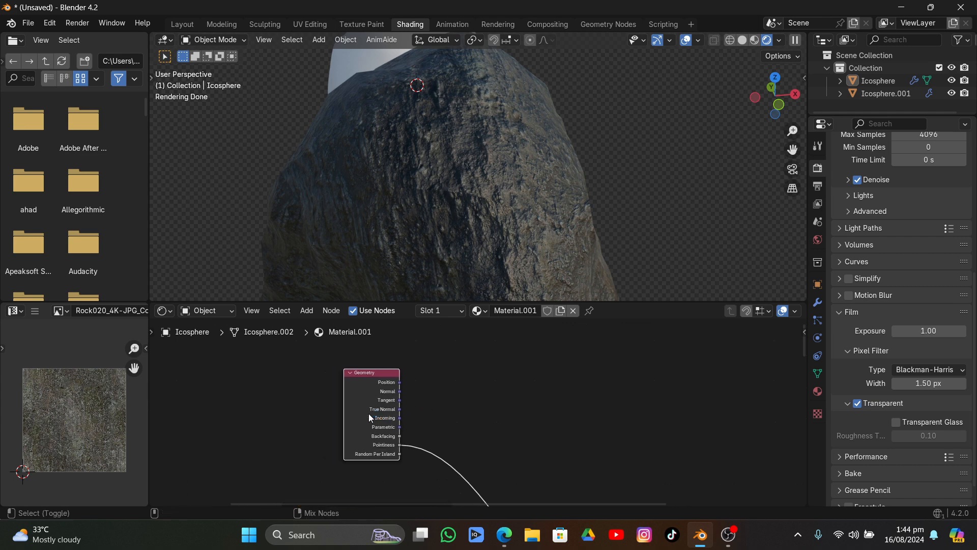
pyautogui.keyDown('ctrl'); pyautogui.keyDown('shift'); pyautogui.click(369, 415); pyautogui.keyUp('shift'); pyautogui.keyUp('ctrl')
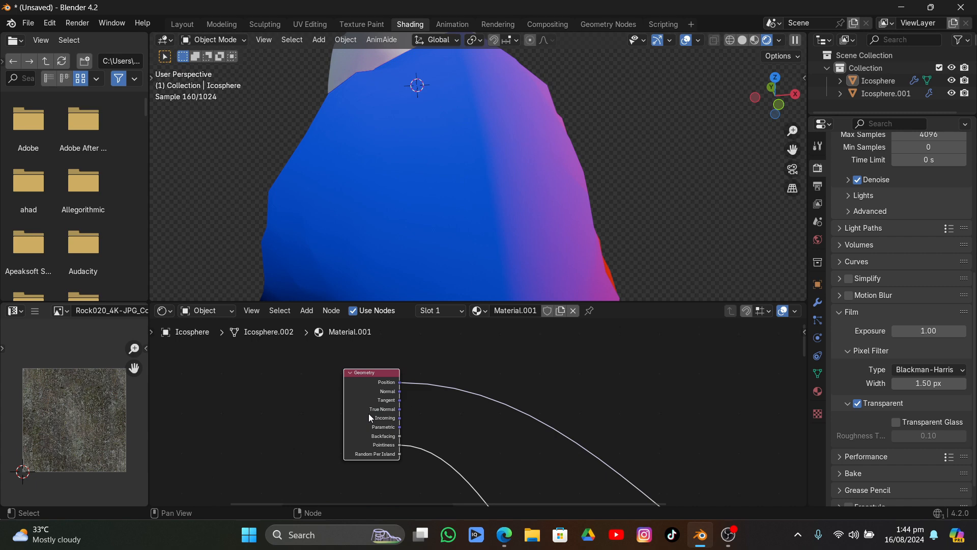
pyautogui.keyDown('ctrl'); pyautogui.keyDown('shift'); pyautogui.click(369, 413); pyautogui.keyUp('shift'); pyautogui.keyUp('ctrl')
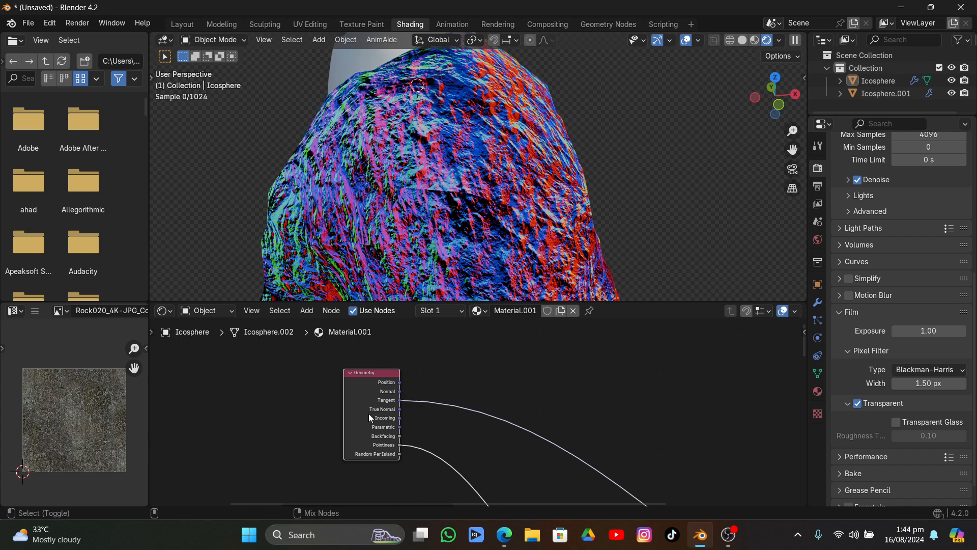
pyautogui.keyDown('ctrl'); pyautogui.keyDown('shift'); pyautogui.click(368, 413); pyautogui.keyUp('shift'); pyautogui.keyUp('ctrl')
pyautogui.keyDown('ctrl'); pyautogui.keyDown('shift'); pyautogui.click(368, 414); pyautogui.keyUp('shift'); pyautogui.keyUp('ctrl')
pyautogui.keyDown('ctrl'); pyautogui.keyDown('shift'); pyautogui.click(369, 414); pyautogui.keyUp('shift'); pyautogui.keyUp('ctrl')
pyautogui.keyDown('ctrl'); pyautogui.keyDown('shift'); pyautogui.click(368, 414); pyautogui.keyUp('shift'); pyautogui.keyUp('ctrl')
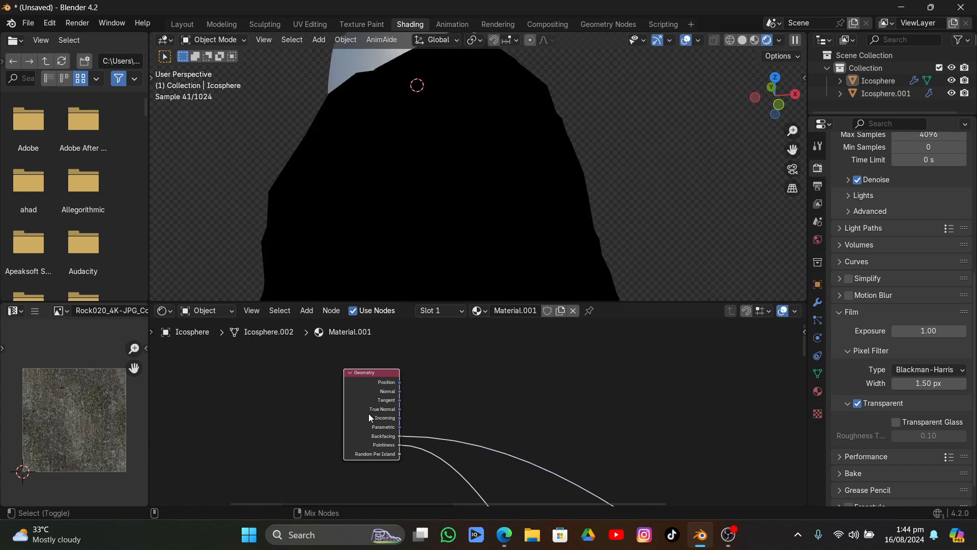
pyautogui.keyDown('ctrl'); pyautogui.keyDown('shift'); pyautogui.click(368, 413); pyautogui.keyUp('shift'); pyautogui.keyUp('ctrl')
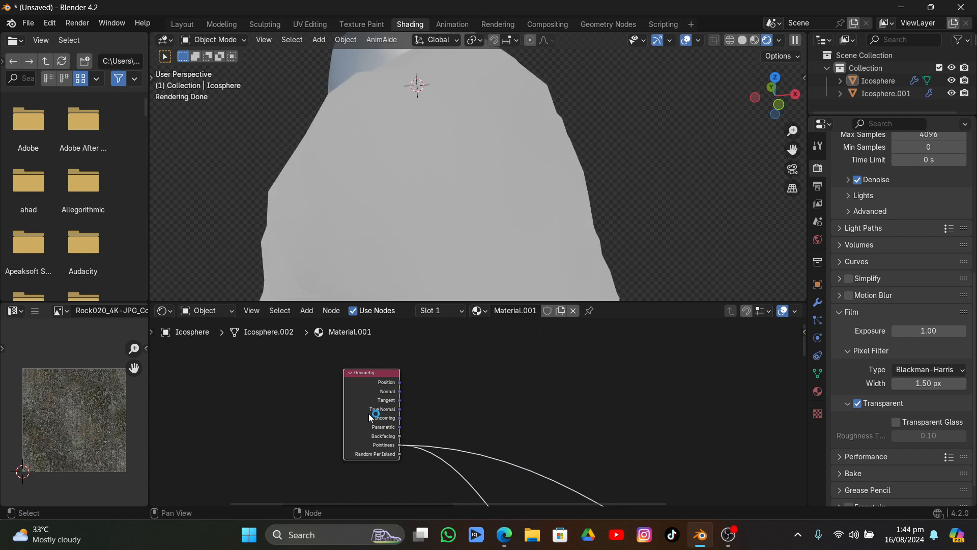
# Add a Color Ramp node and insert it on the preview link coming from Pointiness
pyautogui.moveTo(369, 413); pyautogui.dragTo(212, 344, button='middle')
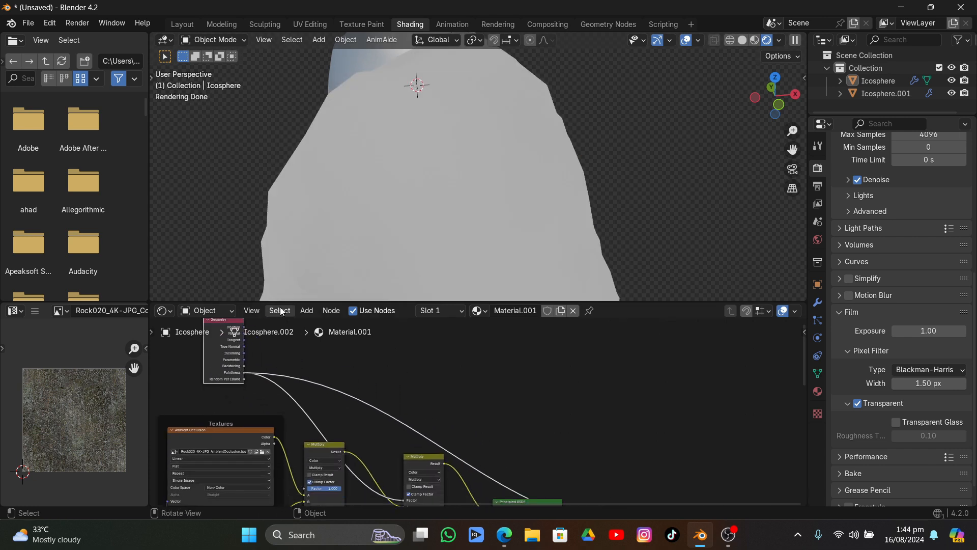
pyautogui.click(299, 310)
pyautogui.moveTo(370, 365)
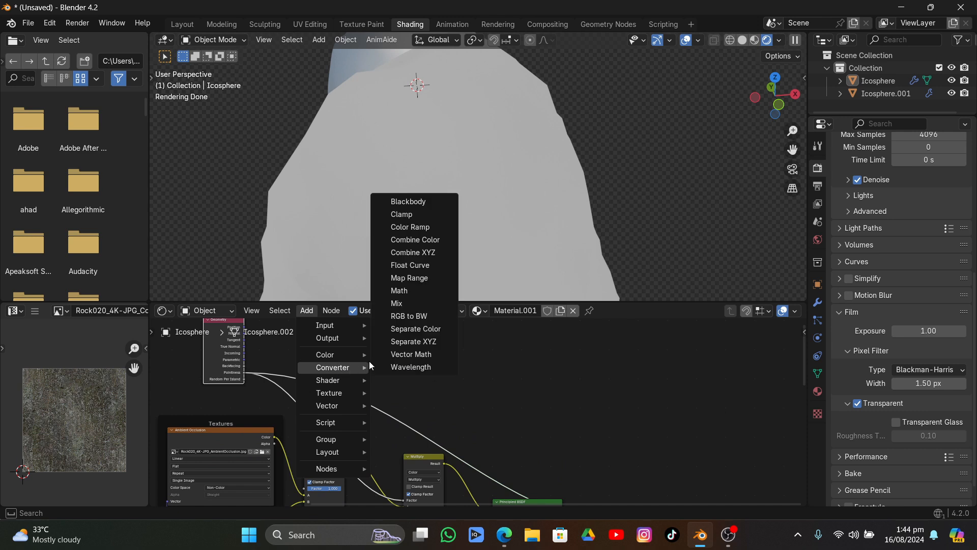
pyautogui.click(430, 228)
pyautogui.click(334, 357)
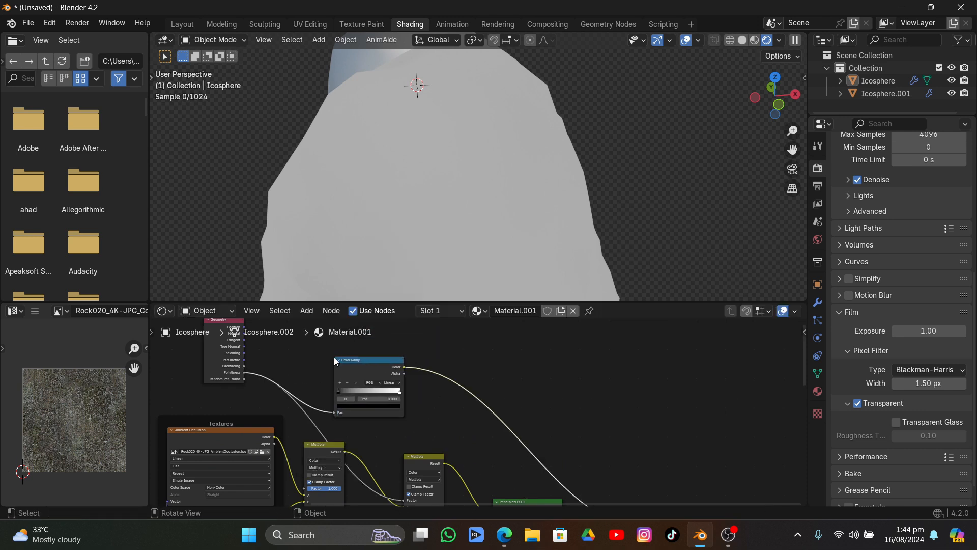
pyautogui.moveTo(336, 358); pyautogui.dragTo(321, 339)
# Tighten the Color Ramp by setting the black stop to 0.535 with the white stop close beside it, checking the edge mask around the rock
pyautogui.scroll(2, 320, 377)
pyautogui.moveTo(321, 377); pyautogui.dragTo(458, 420, button='middle')
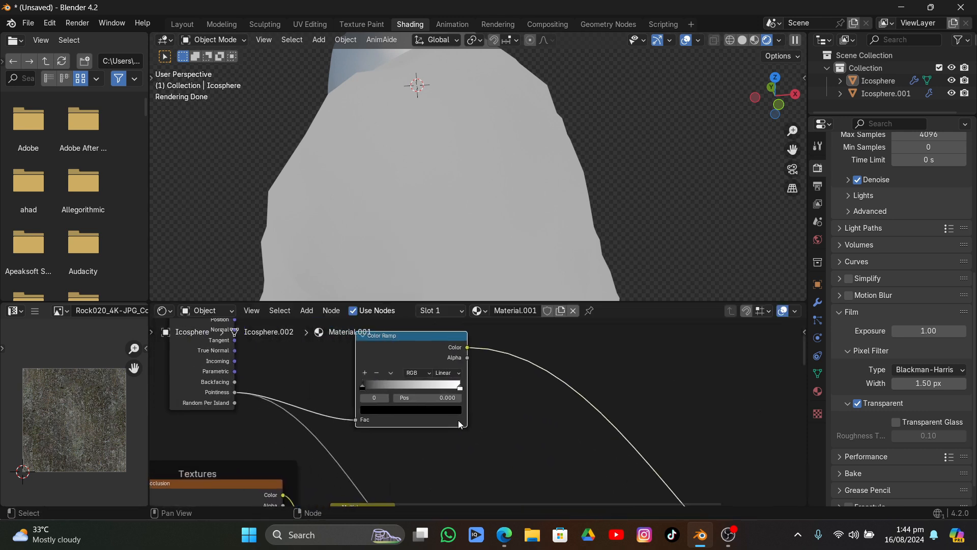
pyautogui.moveTo(459, 387); pyautogui.dragTo(415, 390)
pyautogui.scroll(-5, 405, 245)
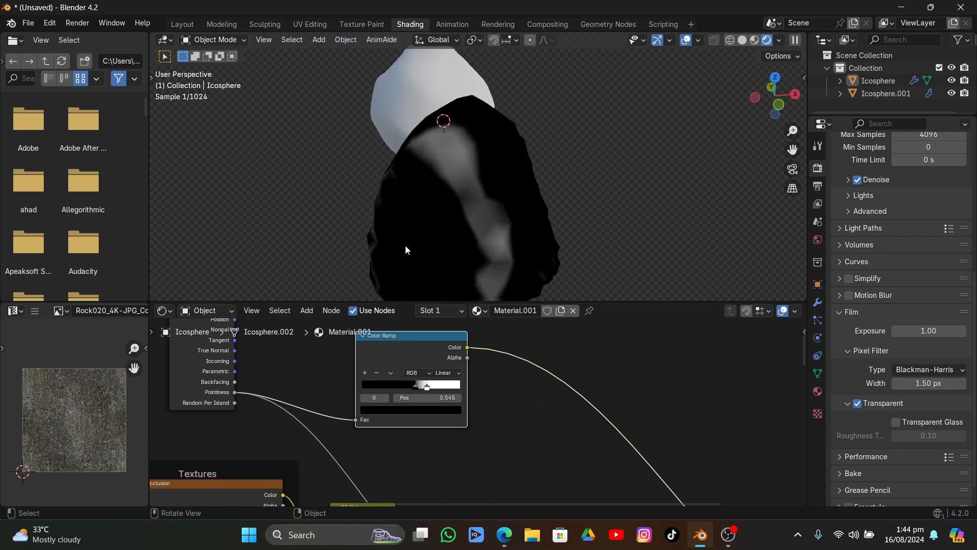
pyautogui.moveTo(405, 246); pyautogui.dragTo(584, 191, button='middle')
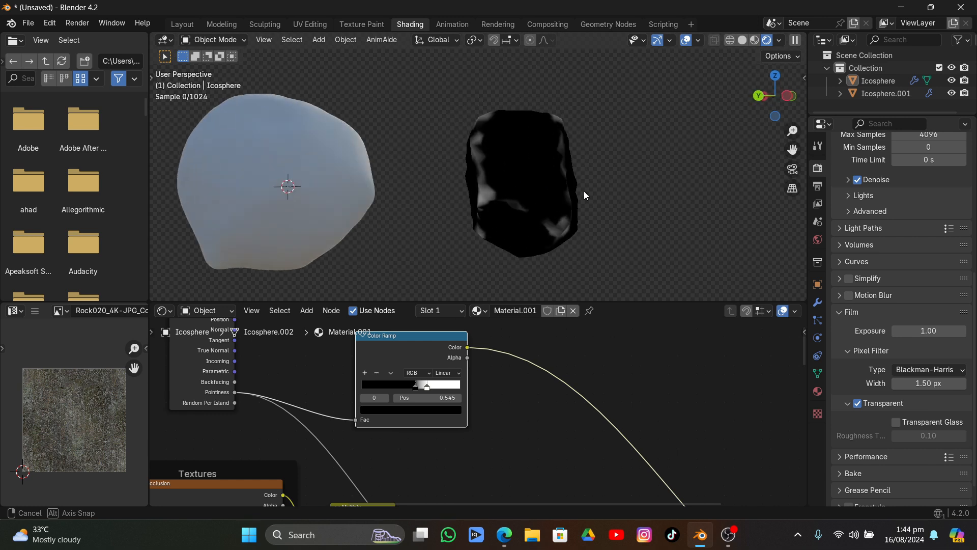
pyautogui.click(426, 387)
pyautogui.moveTo(426, 387)
pyautogui.mouseDown()
pyautogui.moveTo(403, 387)
pyautogui.moveTo(415, 388)
pyautogui.mouseUp()
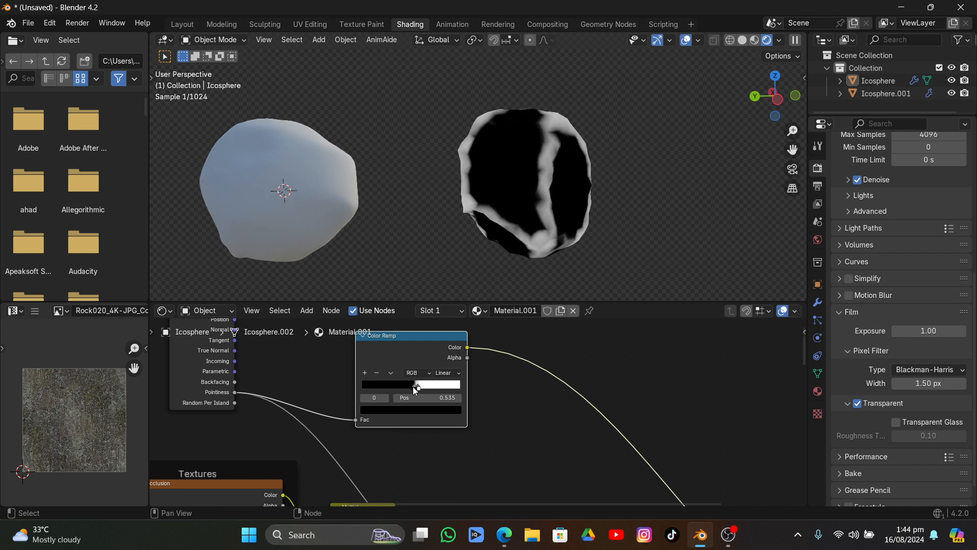
pyautogui.moveTo(588, 148); pyautogui.dragTo(486, 162, button='middle')
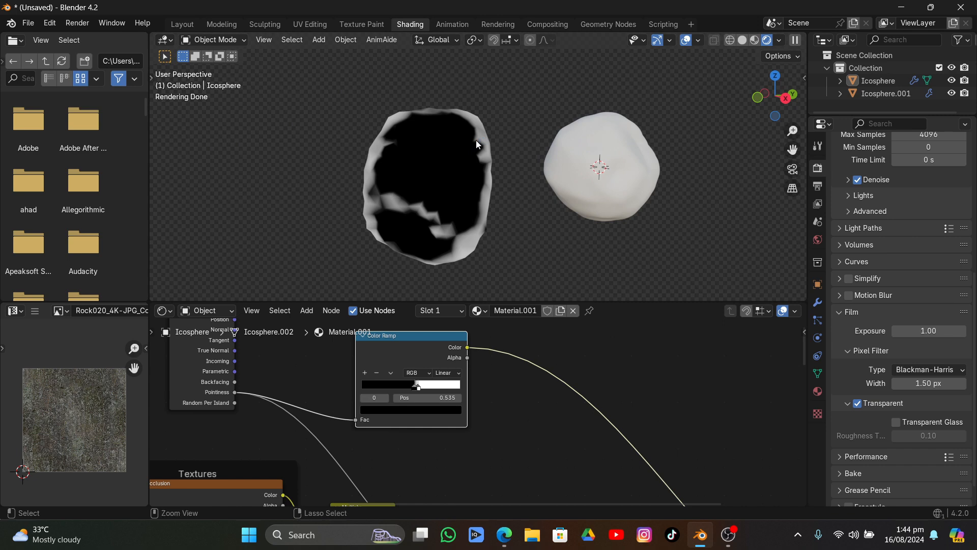
# Save the file as untitled.blend in the Videos folder's Apeaksoft Studio\tutorial\Natural\Rock subfolder
pyautogui.hotkey('ctrl', 's')
pyautogui.scroll(-3, 178, 280)
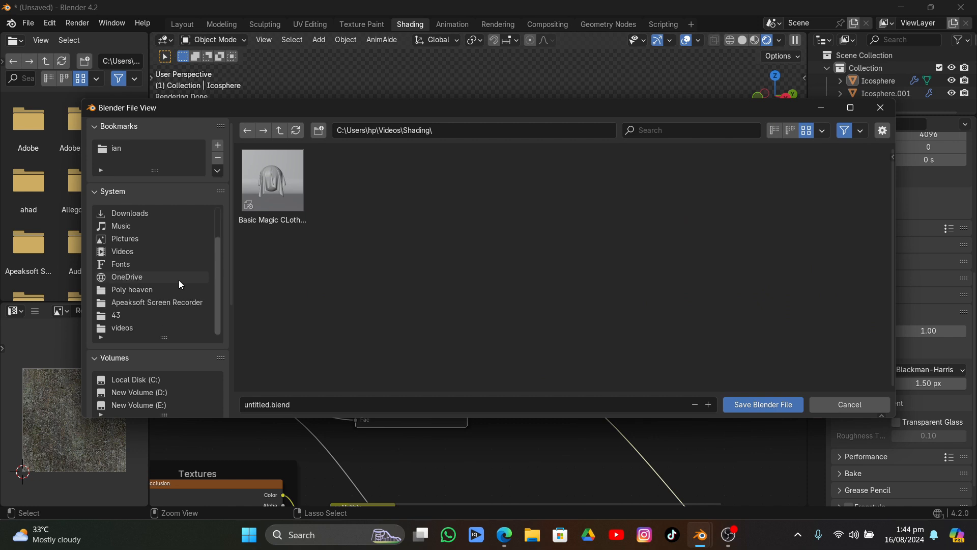
pyautogui.click(124, 252)
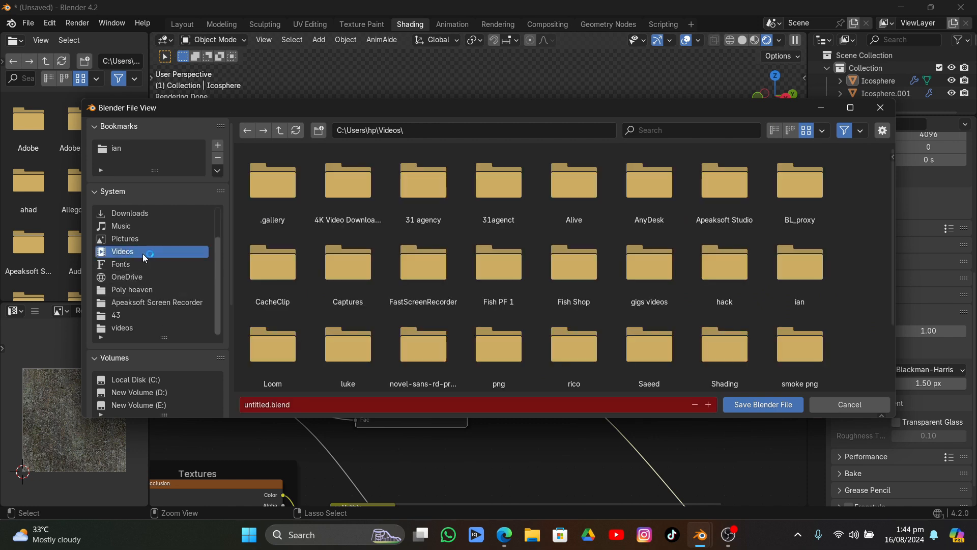
pyautogui.doubleClick(729, 188)
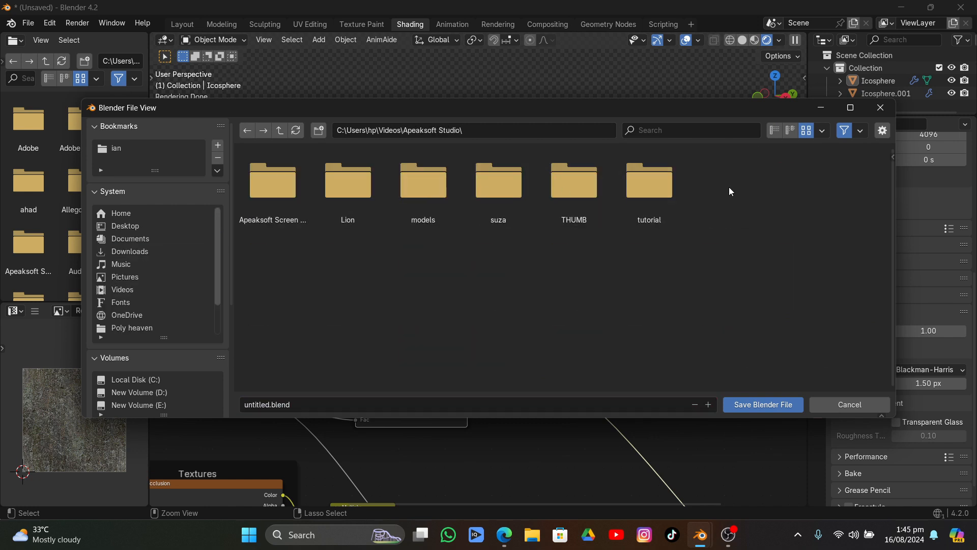
pyautogui.click(631, 173)
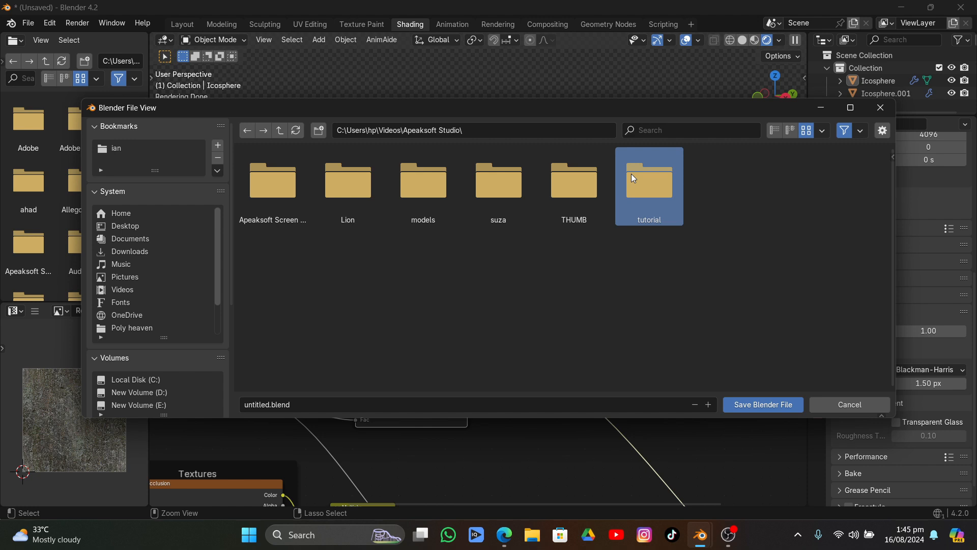
pyautogui.doubleClick(676, 167)
pyautogui.scroll(-6, 688, 310)
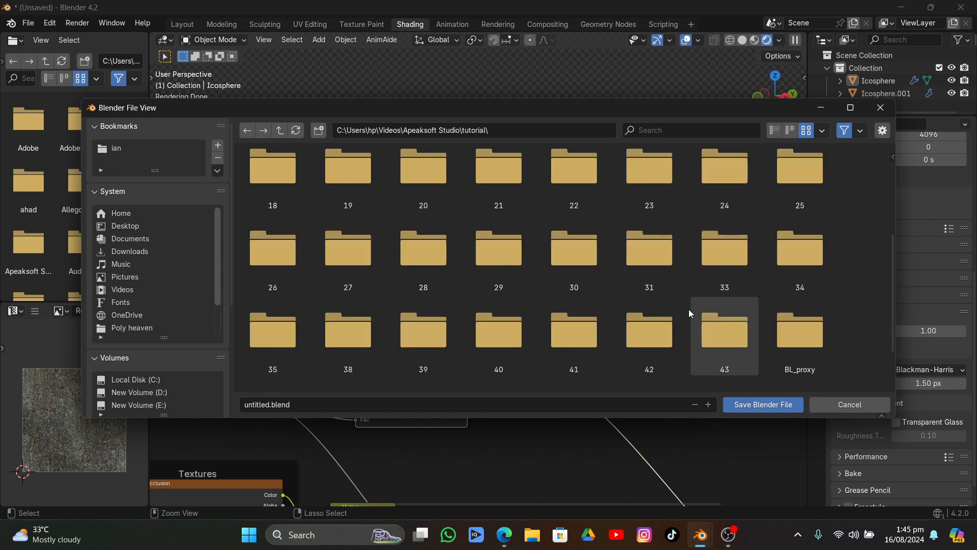
pyautogui.doubleClick(505, 354)
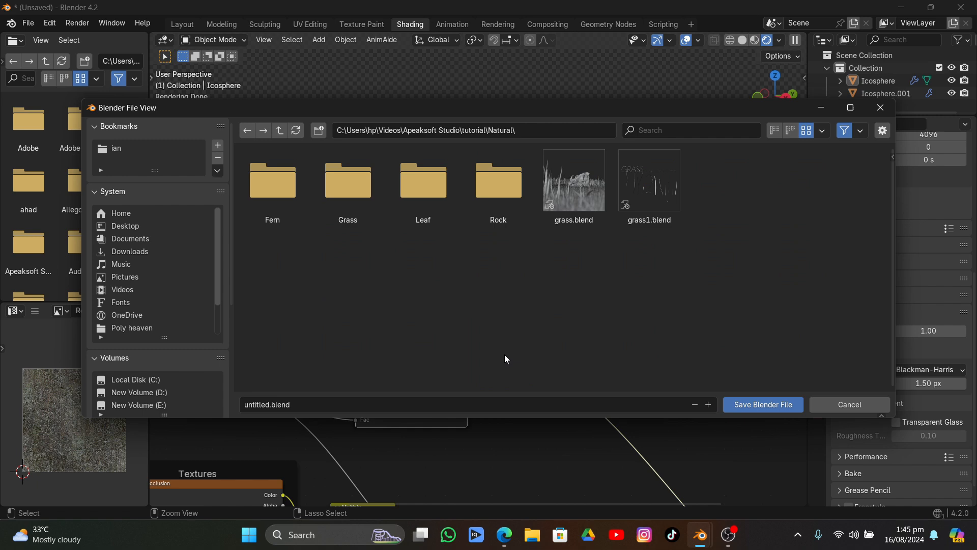
pyautogui.doubleClick(474, 194)
pyautogui.click(786, 405)
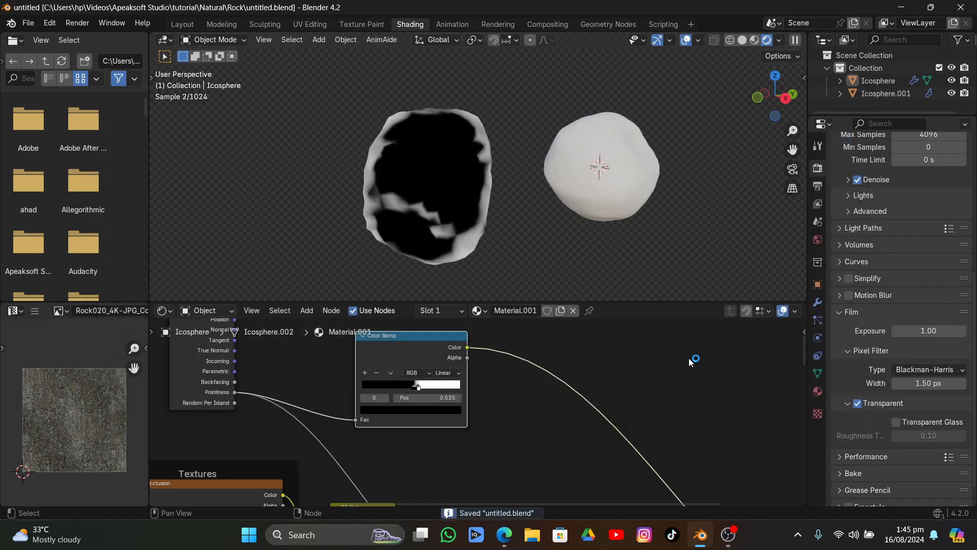
# Try a Subdivision Surface modifier on the masked rock, placed above its two Displace modifiers
pyautogui.moveTo(499, 199); pyautogui.dragTo(448, 158, button='middle')
pyautogui.click(429, 150)
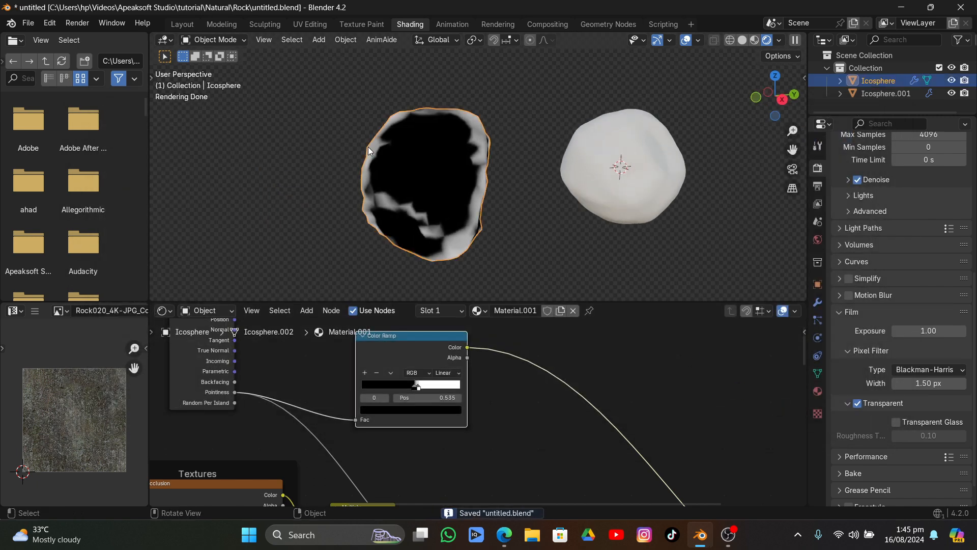
pyautogui.click(818, 302)
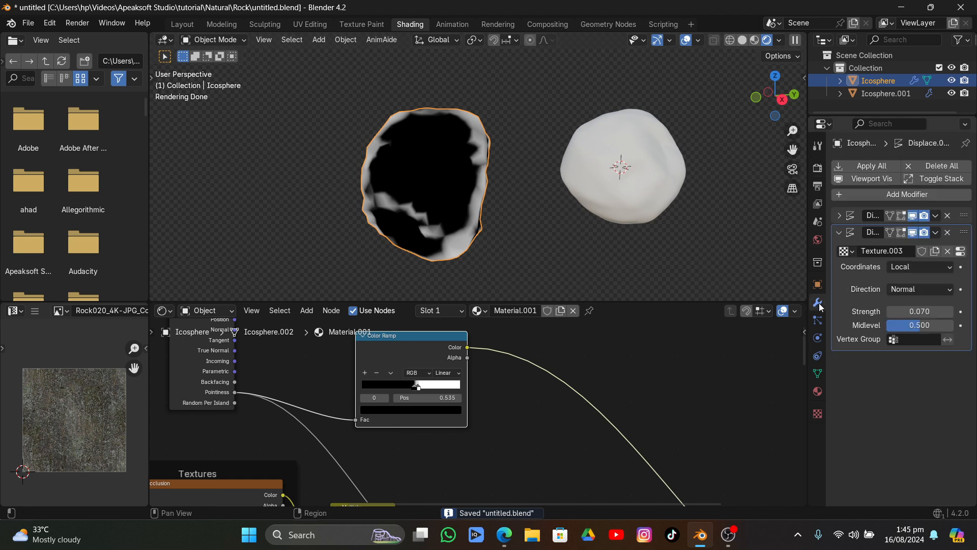
pyautogui.click(838, 233)
pyautogui.click(856, 197)
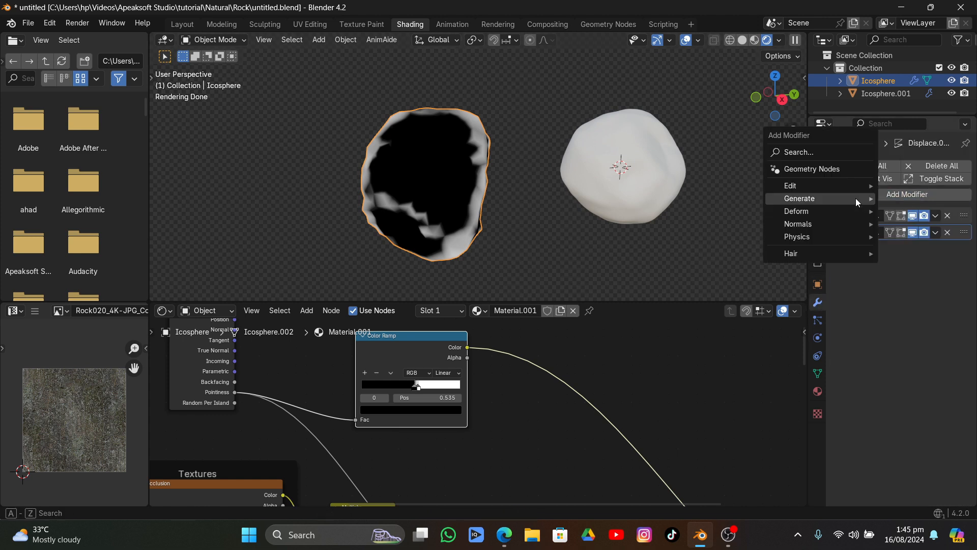
pyautogui.moveTo(856, 197)
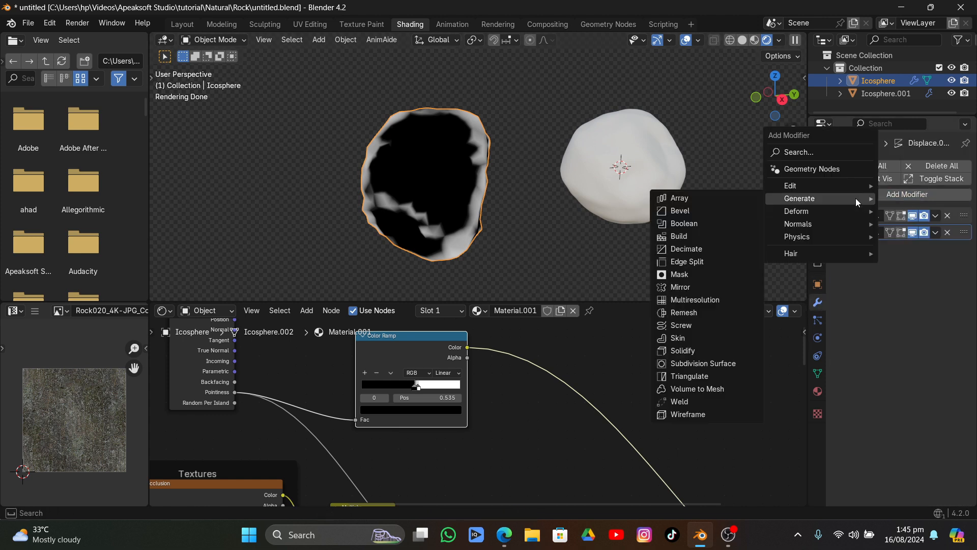
pyautogui.click(710, 359)
pyautogui.moveTo(965, 250); pyautogui.dragTo(953, 194)
pyautogui.moveTo(537, 208); pyautogui.dragTo(564, 207, button='middle')
pyautogui.scroll(4, 564, 221)
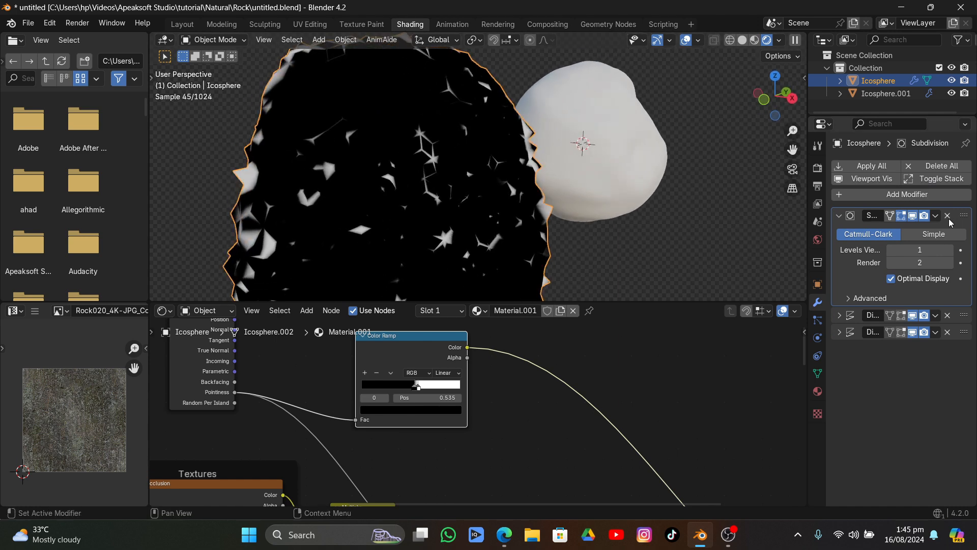
# Try the Subdivision modifier at viewport level 2 below the Displace modifiers with the Color Ramp's black stop at 0.505, and remove the modifier
pyautogui.click(950, 251)
pyautogui.moveTo(963, 215); pyautogui.dragTo(963, 249)
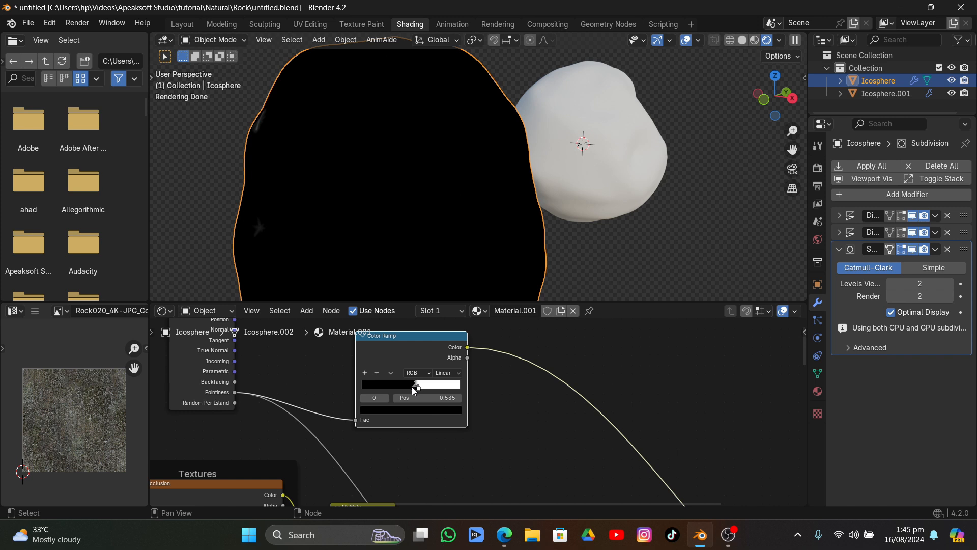
pyautogui.moveTo(414, 390); pyautogui.dragTo(411, 392)
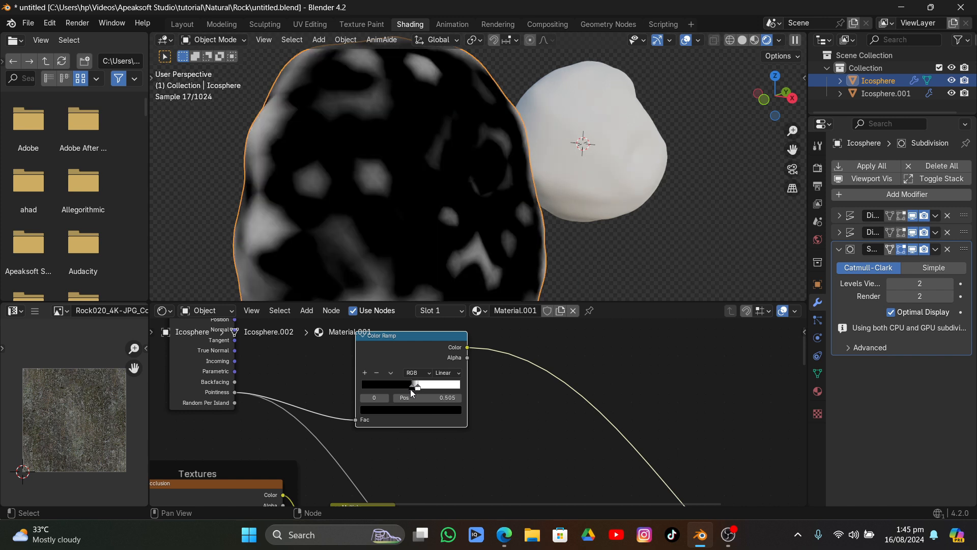
pyautogui.click(947, 248)
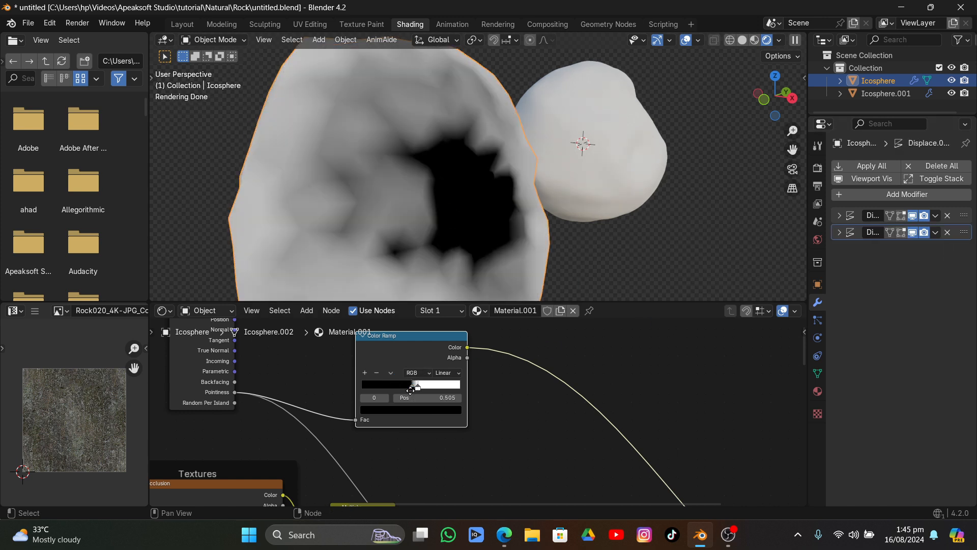
# Set the Color Ramp's black stop to 0.542, checking the edge mask around the rock
pyautogui.moveTo(410, 390); pyautogui.dragTo(414, 387)
pyautogui.moveTo(448, 193); pyautogui.dragTo(650, 176, button='middle')
pyautogui.scroll(-6, 442, 416)
# Connect the Color Ramp's Color output to the second Multiply node's Factor and preview the Principled BSDF on the rock
pyautogui.moveTo(443, 416); pyautogui.dragTo(439, 371, button='middle')
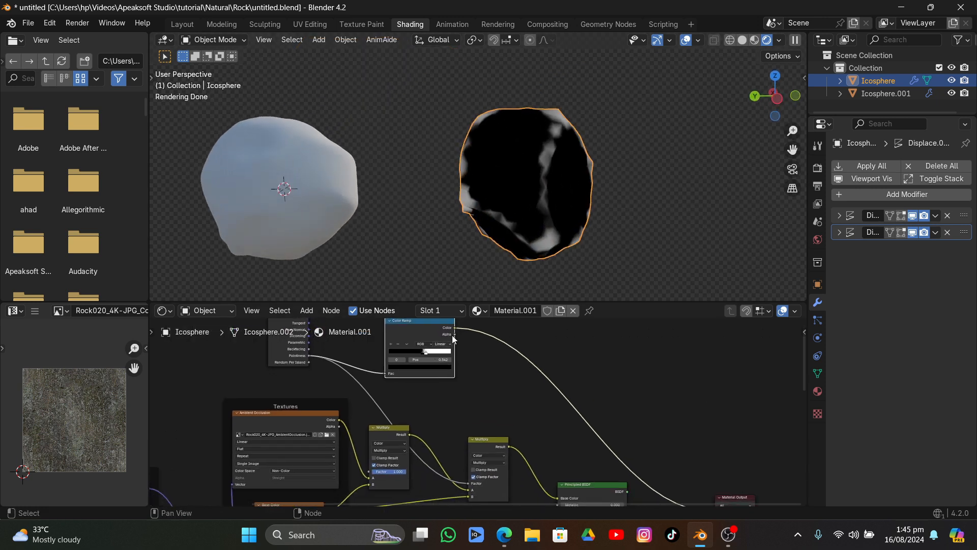
pyautogui.moveTo(454, 328); pyautogui.dragTo(466, 409)
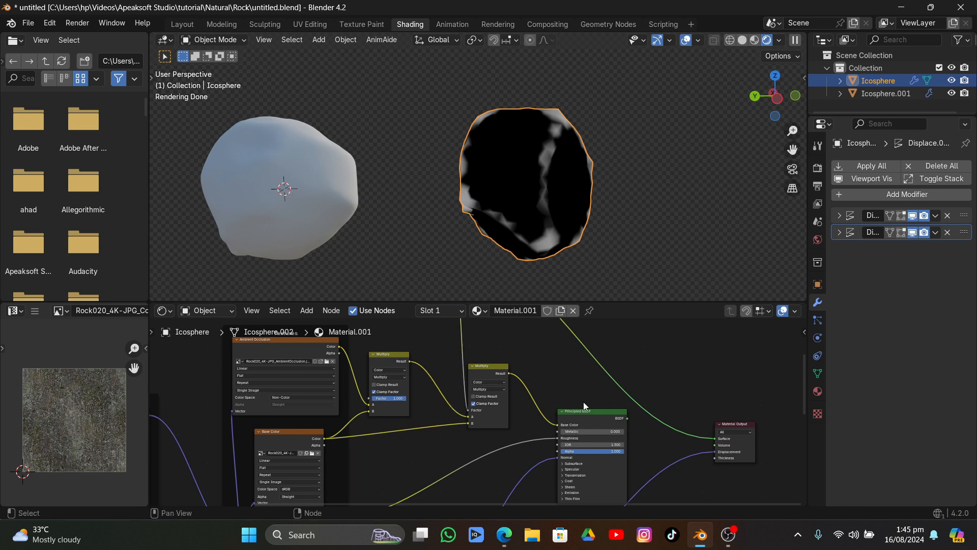
pyautogui.click(603, 415)
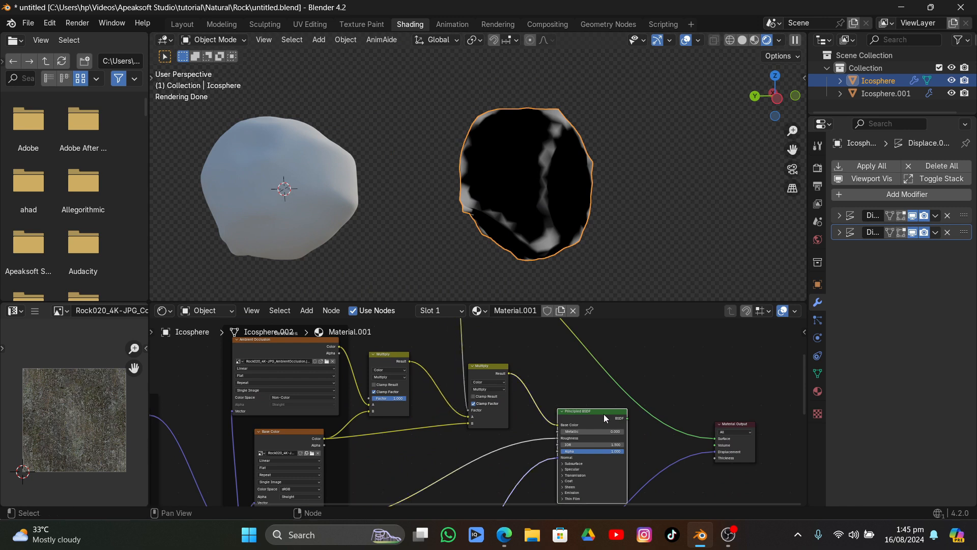
pyautogui.keyDown('ctrl'); pyautogui.keyDown('shift'); pyautogui.click(604, 414); pyautogui.keyUp('shift'); pyautogui.keyUp('ctrl')
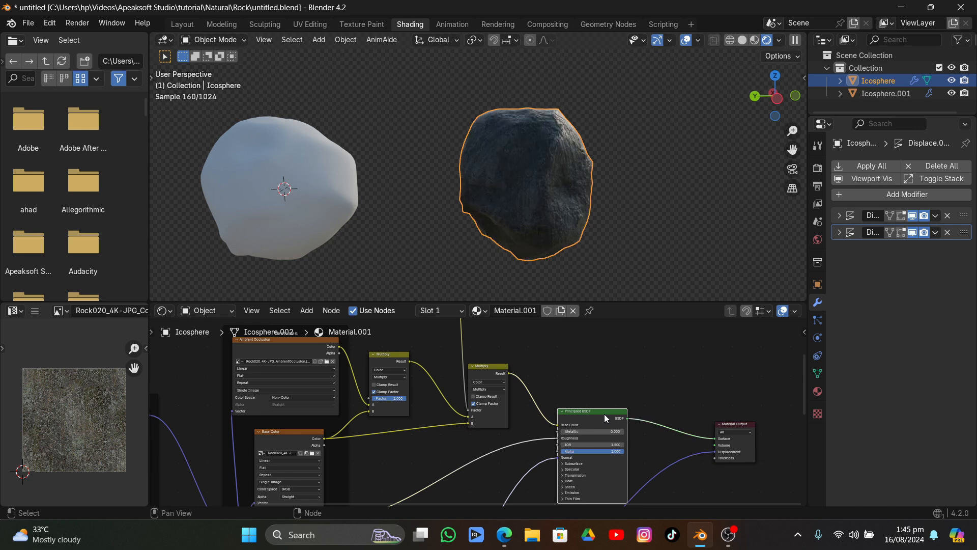
pyautogui.moveTo(617, 166); pyautogui.dragTo(525, 218, button='middle')
pyautogui.scroll(2, 542, 198)
# Swap the second Multiply node's inputs so that Base Color feeds A and the first Multiply's result feeds B
pyautogui.moveTo(439, 437); pyautogui.dragTo(454, 404, button='middle')
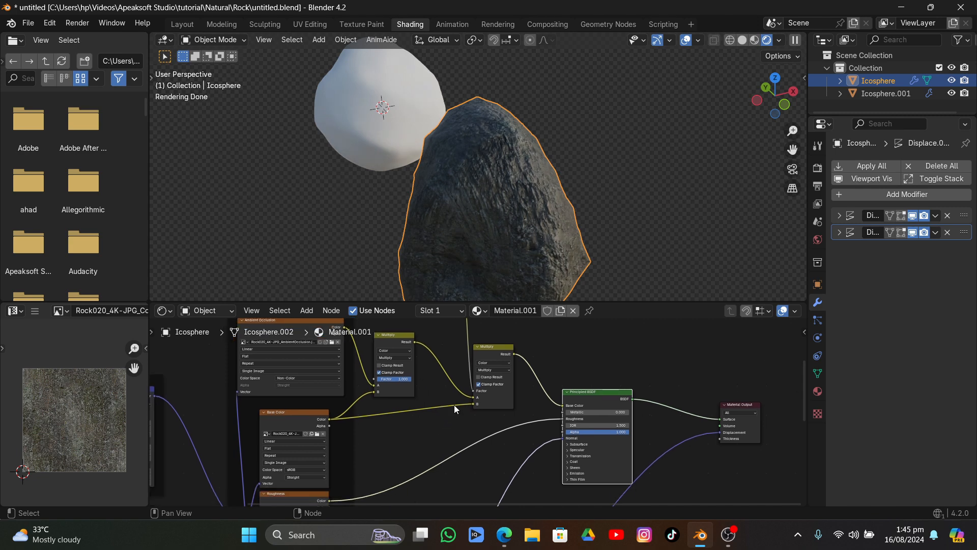
pyautogui.click(301, 310)
pyautogui.scroll(3, 484, 460)
pyautogui.moveTo(484, 460); pyautogui.dragTo(468, 447, button='middle')
pyautogui.moveTo(492, 421); pyautogui.dragTo(490, 409)
pyautogui.moveTo(458, 389); pyautogui.dragTo(453, 420, button='middle')
pyautogui.moveTo(384, 344); pyautogui.dragTo(485, 451)
pyautogui.moveTo(477, 444); pyautogui.dragTo(507, 427, button='middle')
# Add a Hue/Saturation/Value node on the link from Base Color to the second Multiply node's A input
pyautogui.click(307, 310)
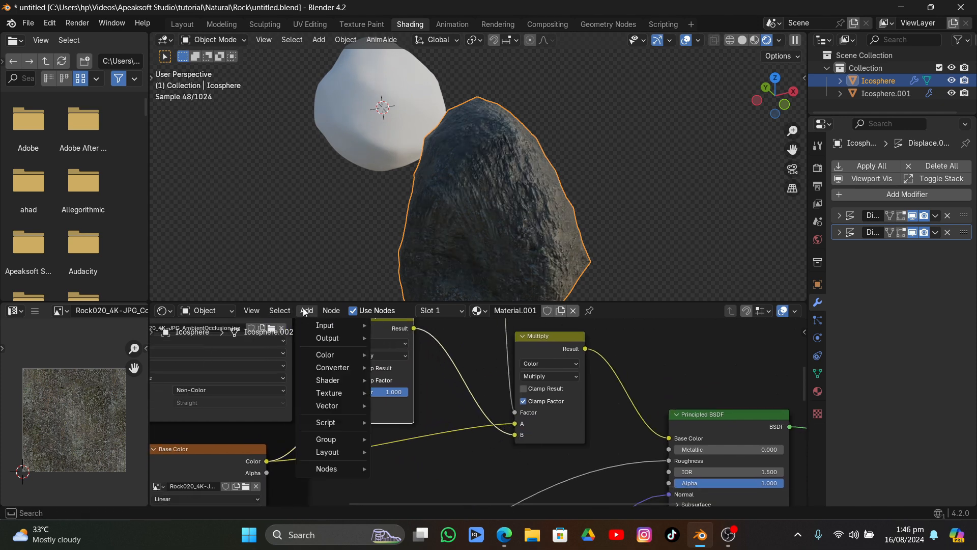
pyautogui.moveTo(329, 355)
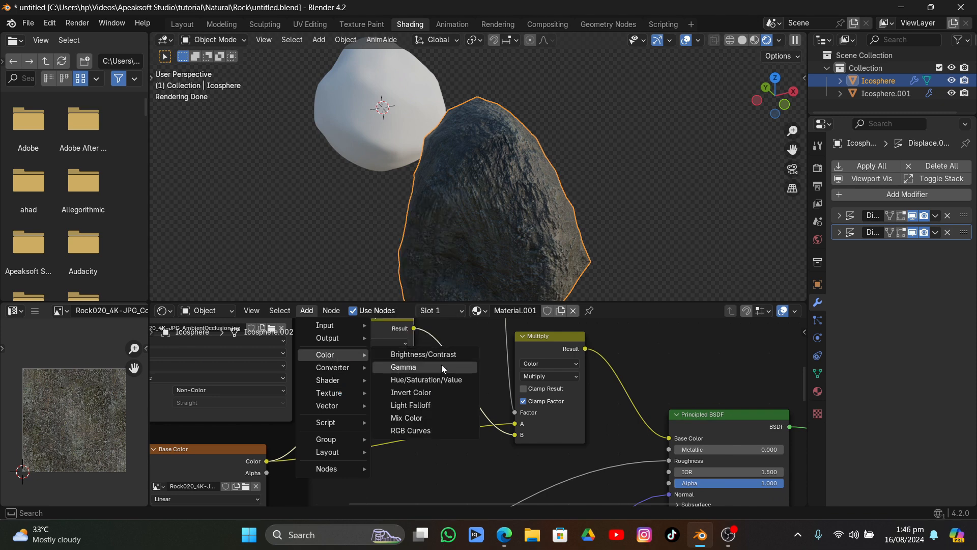
pyautogui.click(442, 382)
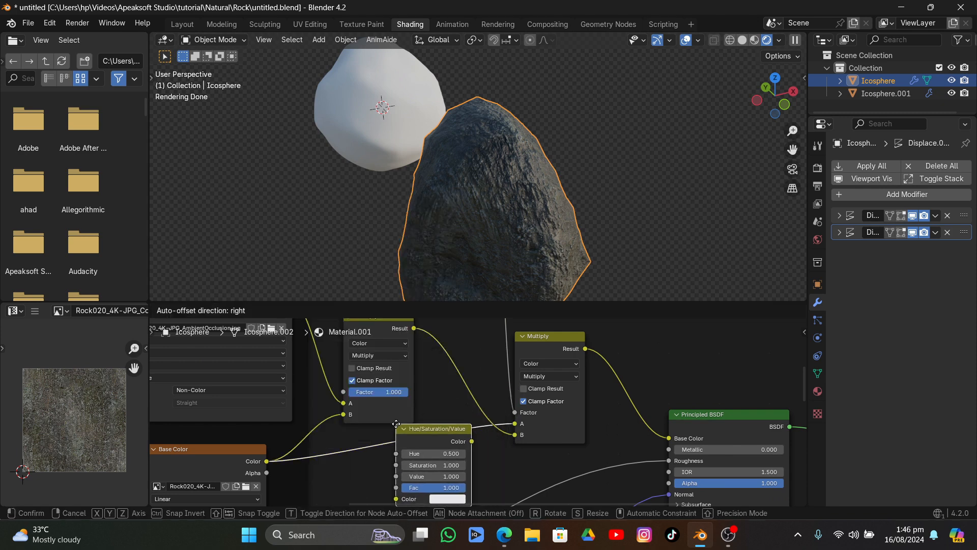
pyautogui.click(395, 423)
# Set the Hue/Saturation/Value node's Saturation to 0.000 and Value to 2.000, checking the effect on the rock
pyautogui.moveTo(426, 467); pyautogui.dragTo(344, 467)
pyautogui.moveTo(516, 236); pyautogui.dragTo(437, 238, button='middle')
pyautogui.scroll(2, 437, 238)
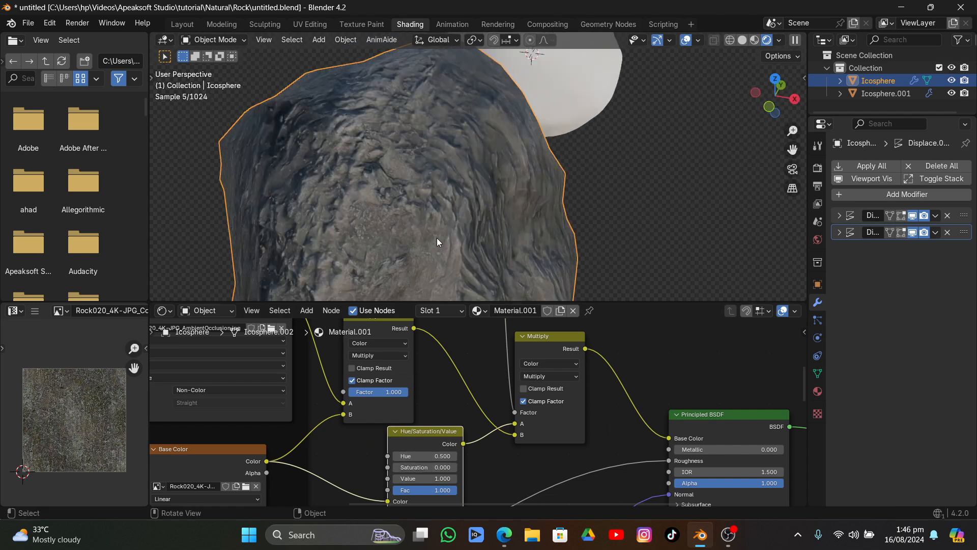
pyautogui.keyDown('shift'); pyautogui.scroll(-3, 423, 397); pyautogui.keyUp('shift')
pyautogui.moveTo(425, 423); pyautogui.dragTo(453, 424)
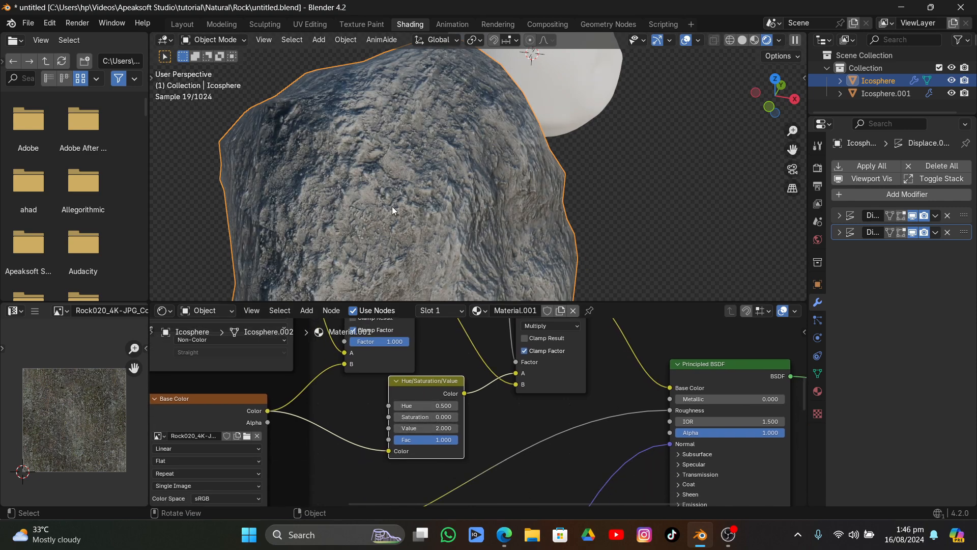
pyautogui.scroll(-3, 392, 206)
pyautogui.moveTo(412, 173); pyautogui.dragTo(447, 253, button='middle')
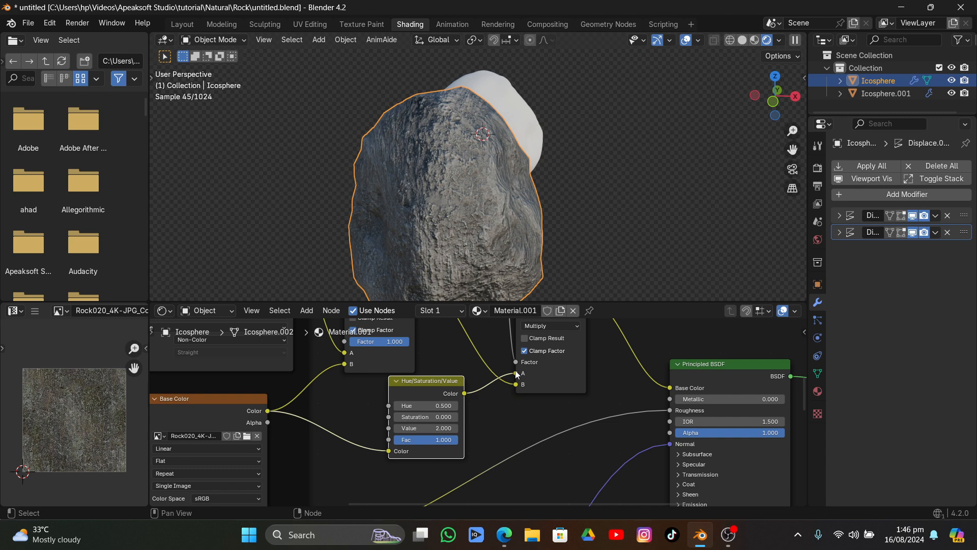
# Reroute the second Multiply node so that Hue/Saturation/Value feeds B and the first Multiply's result feeds A
pyautogui.moveTo(516, 373); pyautogui.dragTo(516, 384)
pyautogui.moveTo(463, 345); pyautogui.dragTo(437, 427, button='middle')
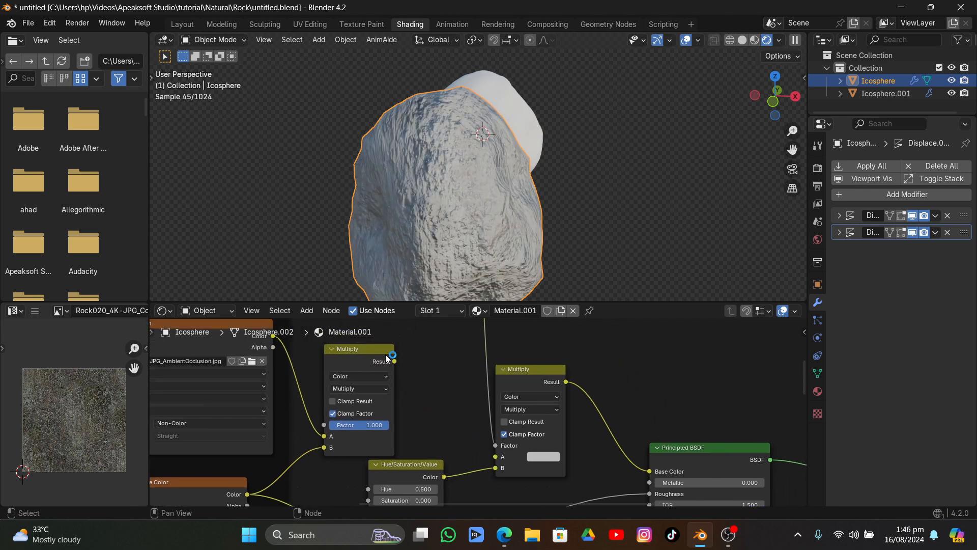
pyautogui.moveTo(386, 354); pyautogui.dragTo(496, 456)
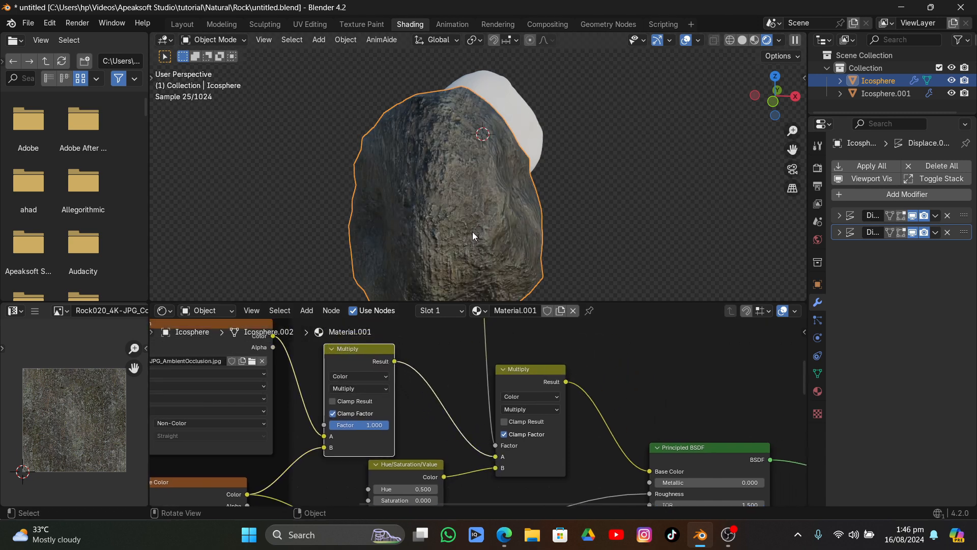
pyautogui.moveTo(473, 231); pyautogui.dragTo(406, 214, button='middle')
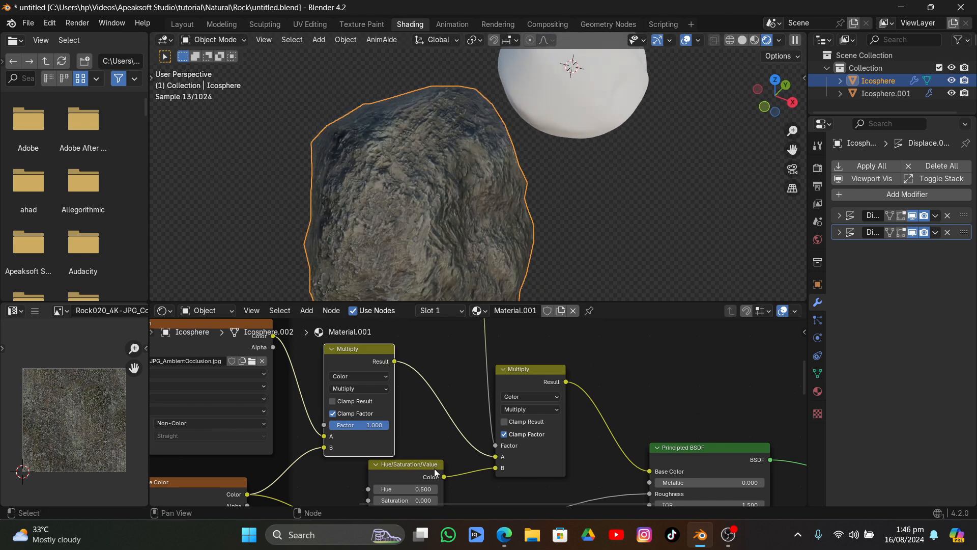
# Switch the viewport to Material Preview shading and set the Hue/Saturation/Value node's Saturation to 2.000 and Hue to 0.000
pyautogui.moveTo(434, 419); pyautogui.dragTo(427, 365, button='middle')
pyautogui.moveTo(398, 446)
pyautogui.mouseDown()
pyautogui.moveTo(458, 446)
pyautogui.moveTo(399, 443)
pyautogui.mouseUp()
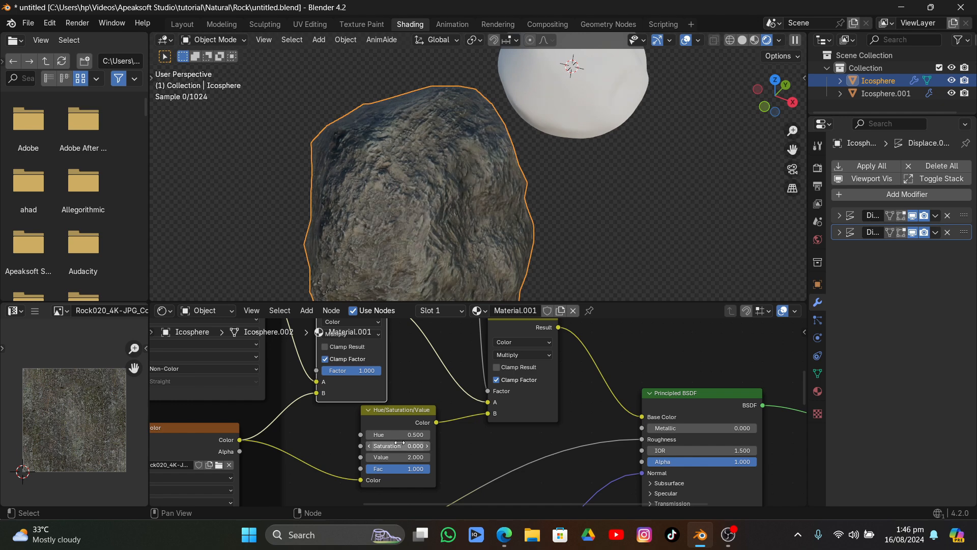
pyautogui.click(755, 40)
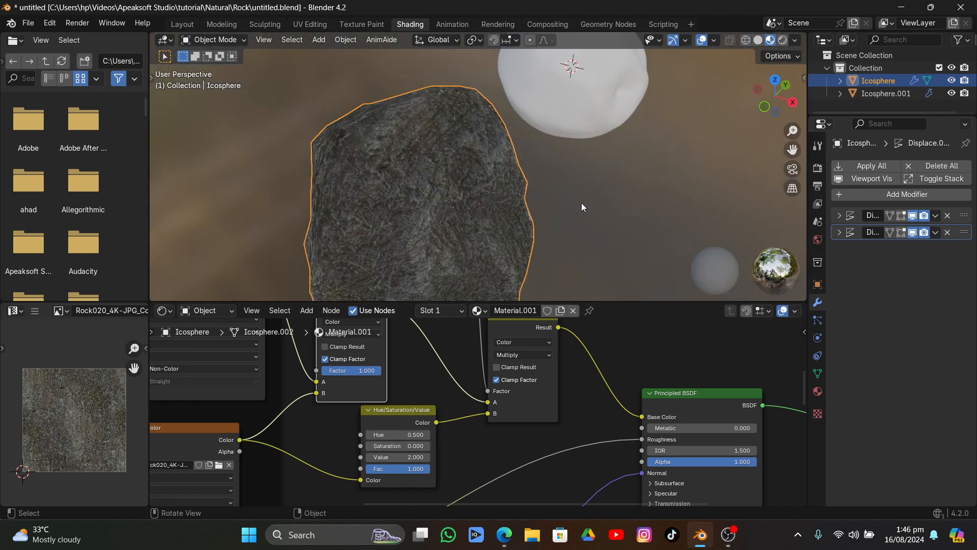
pyautogui.moveTo(397, 435); pyautogui.dragTo(484, 413)
# Change the second Multiply node's blending mode to Mix and try Hue values up to 1.000 on the Hue/Saturation/Value node
pyautogui.click(520, 353)
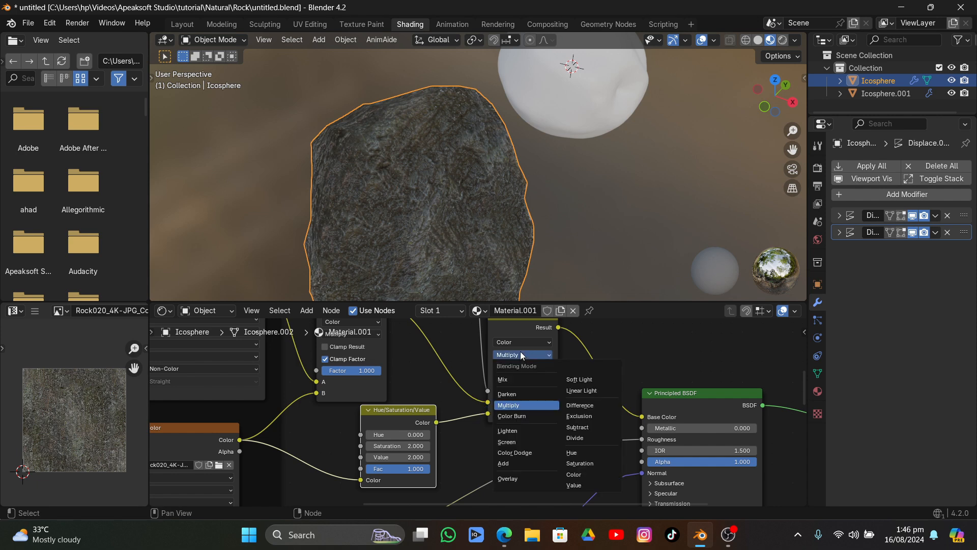
pyautogui.click(514, 379)
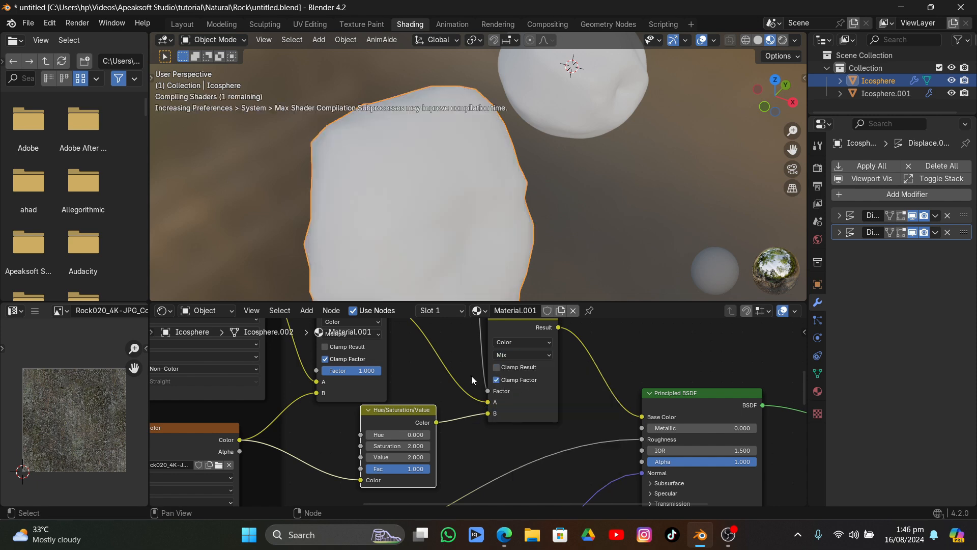
pyautogui.moveTo(438, 175); pyautogui.dragTo(441, 192, button='middle')
pyautogui.moveTo(389, 434); pyautogui.dragTo(426, 434)
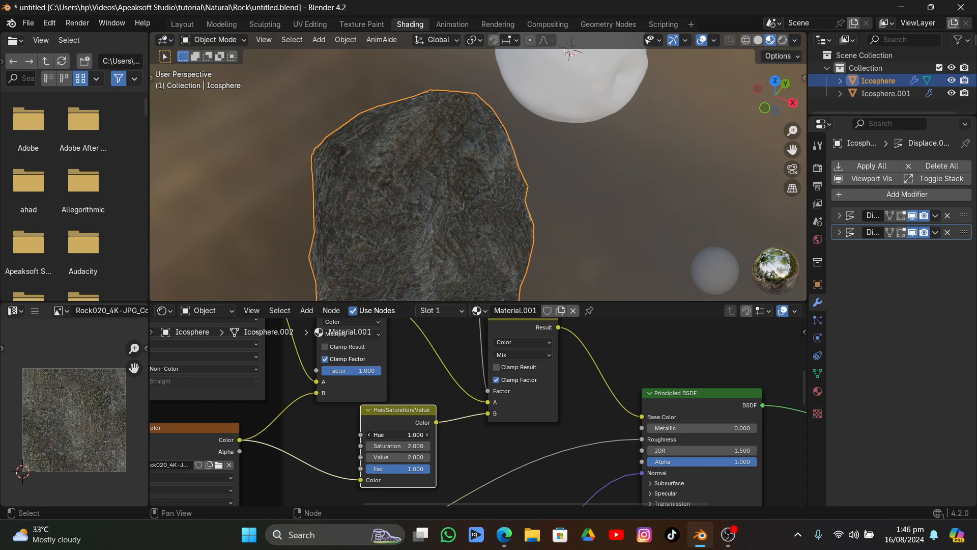
# Reroute the Mix node so that Hue/Saturation/Value feeds A and the Multiply node's Result feeds B
pyautogui.moveTo(489, 413); pyautogui.dragTo(487, 402)
pyautogui.moveTo(454, 374); pyautogui.dragTo(436, 432, button='middle')
pyautogui.moveTo(369, 365); pyautogui.dragTo(380, 376)
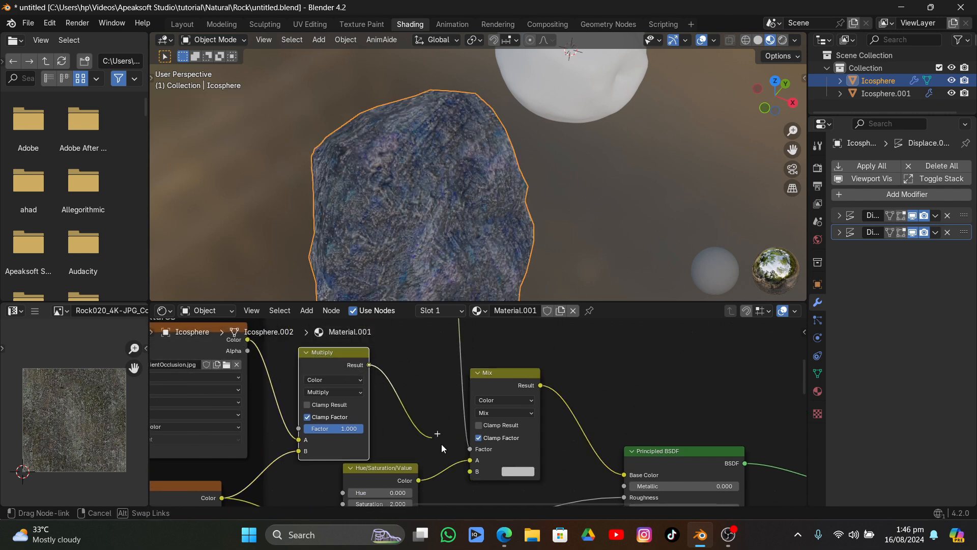
pyautogui.moveTo(441, 444); pyautogui.dragTo(471, 472)
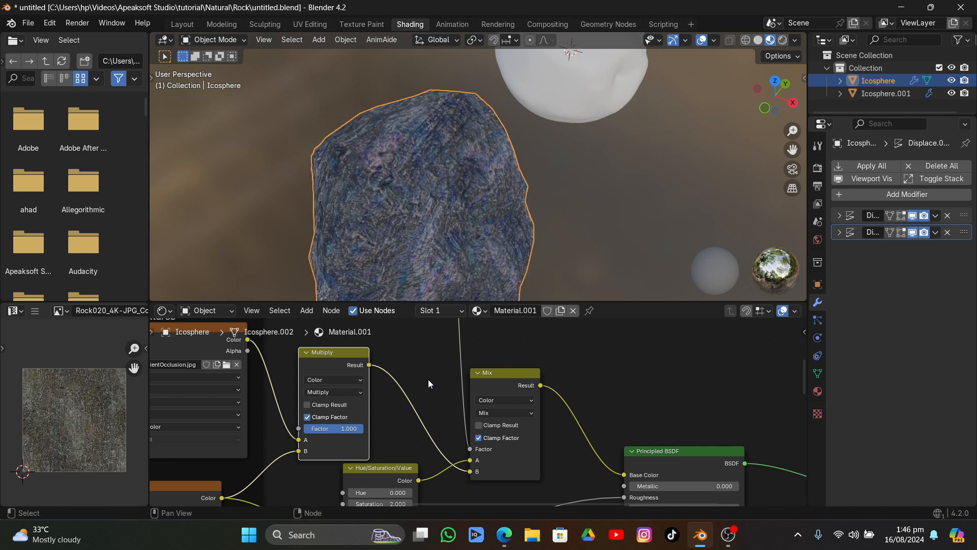
# Set the Hue/Saturation/Value node's Saturation and Value both to 0.000 and check the effect on the rock
pyautogui.moveTo(370, 472); pyautogui.dragTo(368, 433, button='middle')
pyautogui.moveTo(402, 454); pyautogui.dragTo(404, 454)
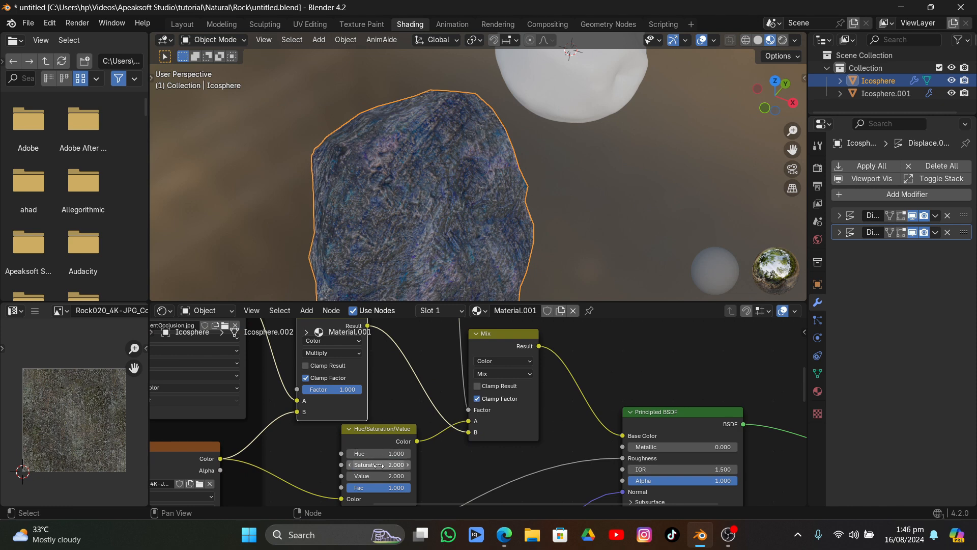
pyautogui.moveTo(370, 464); pyautogui.dragTo(270, 465)
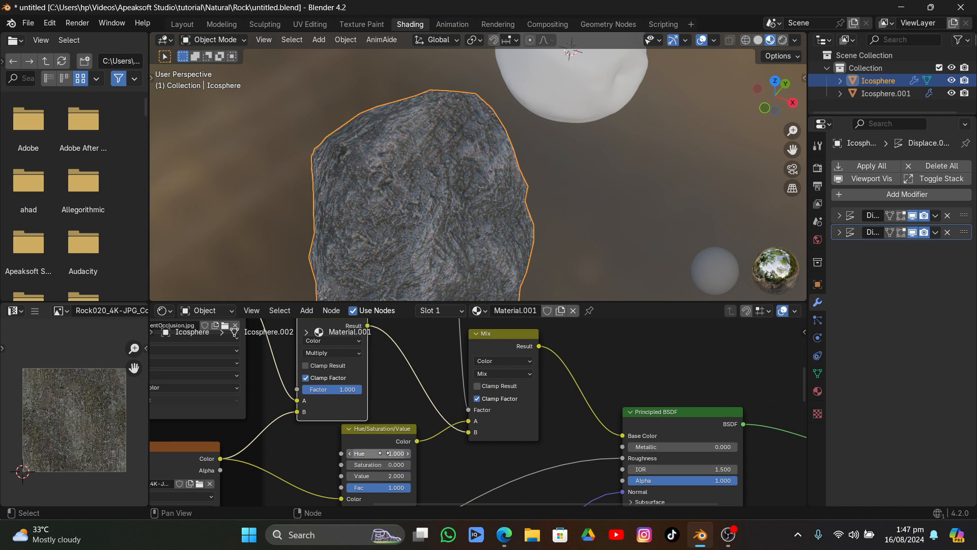
pyautogui.moveTo(377, 454); pyautogui.dragTo(369, 405, button='middle')
pyautogui.moveTo(370, 427); pyautogui.dragTo(275, 427)
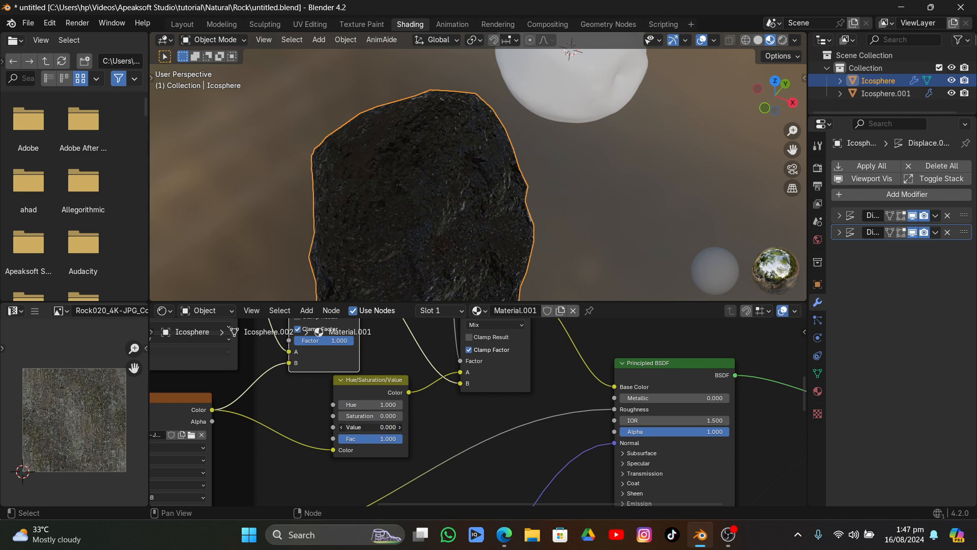
pyautogui.moveTo(433, 270); pyautogui.dragTo(458, 249, button='middle')
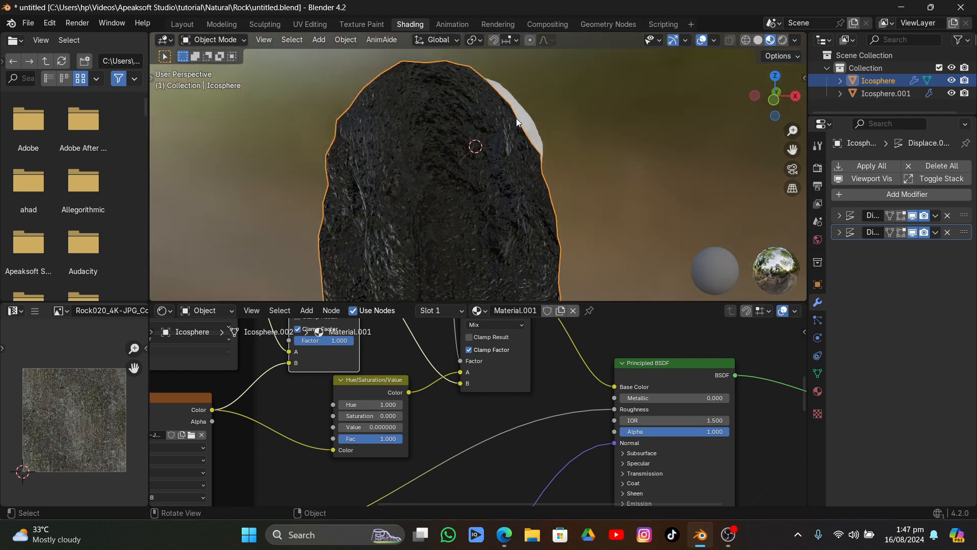
# Switch the viewport to Rendered shading and set the Hue/Saturation/Value node's Saturation and Value to 2.000
pyautogui.click(781, 39)
pyautogui.moveTo(505, 148); pyautogui.dragTo(500, 175, button='middle')
pyautogui.moveTo(371, 416); pyautogui.dragTo(410, 426)
pyautogui.moveTo(426, 149); pyautogui.dragTo(478, 165, button='middle')
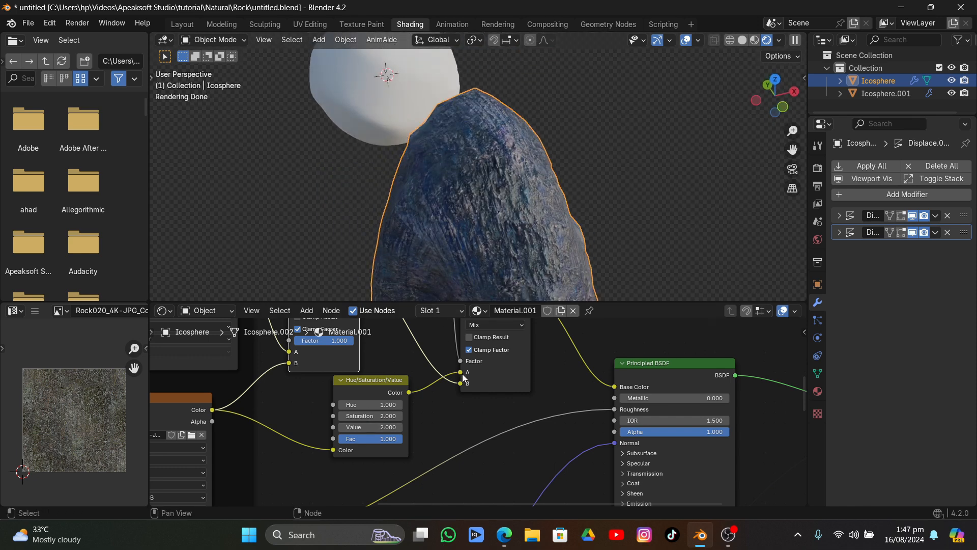
# Swap the Mix node's inputs back so that the Multiply Result feeds A and Hue/Saturation/Value feeds B
pyautogui.moveTo(461, 373); pyautogui.dragTo(461, 385)
pyautogui.moveTo(456, 376); pyautogui.dragTo(453, 460, button='middle')
pyautogui.moveTo(358, 360); pyautogui.dragTo(458, 454)
pyautogui.moveTo(512, 192); pyautogui.dragTo(461, 185, button='middle')
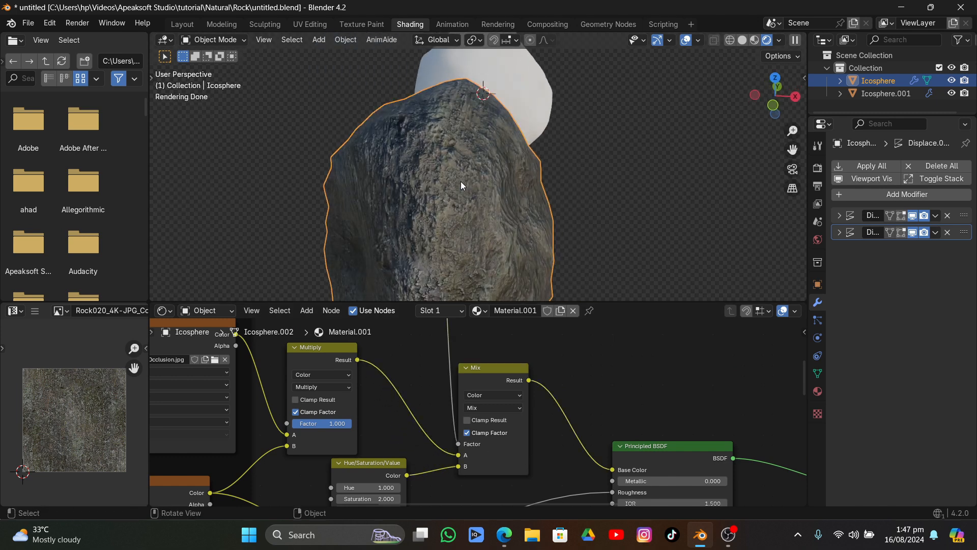
# Delete the Hue/Saturation/Value node and add a Brightness/Contrast node in its place
pyautogui.moveTo(367, 488); pyautogui.dragTo(367, 394, button='middle')
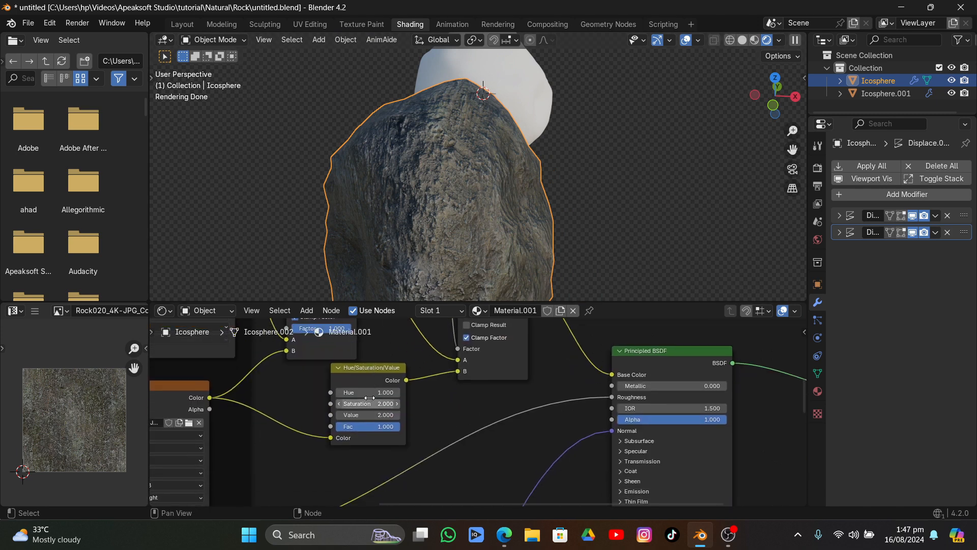
pyautogui.click(373, 375)
pyautogui.press('x')
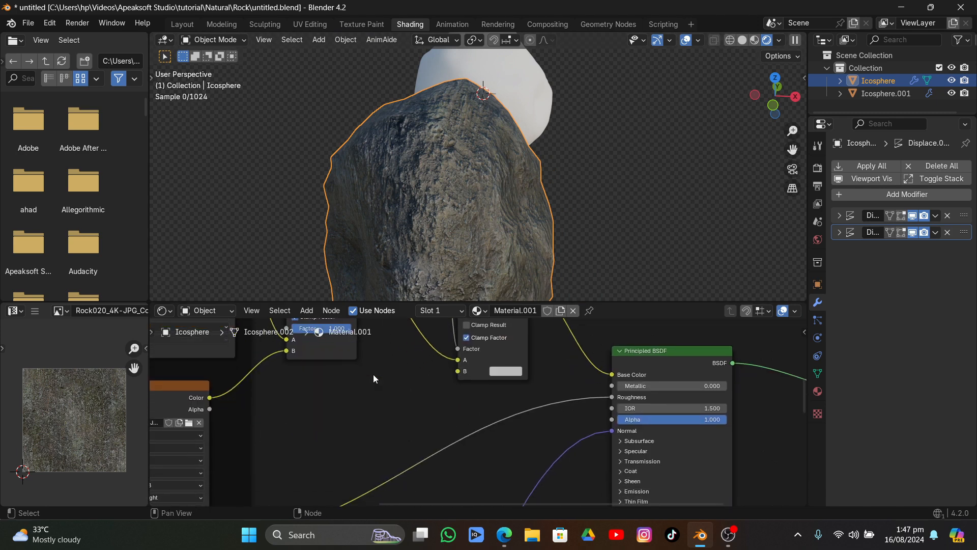
pyautogui.hotkey('shift', 'a')
pyautogui.write('bri')
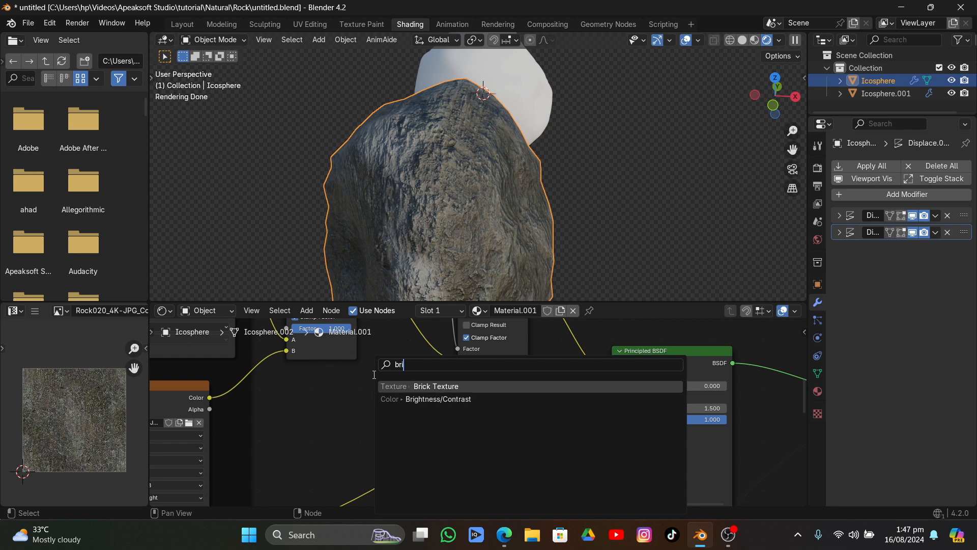
pyautogui.click(455, 399)
pyautogui.click(306, 394)
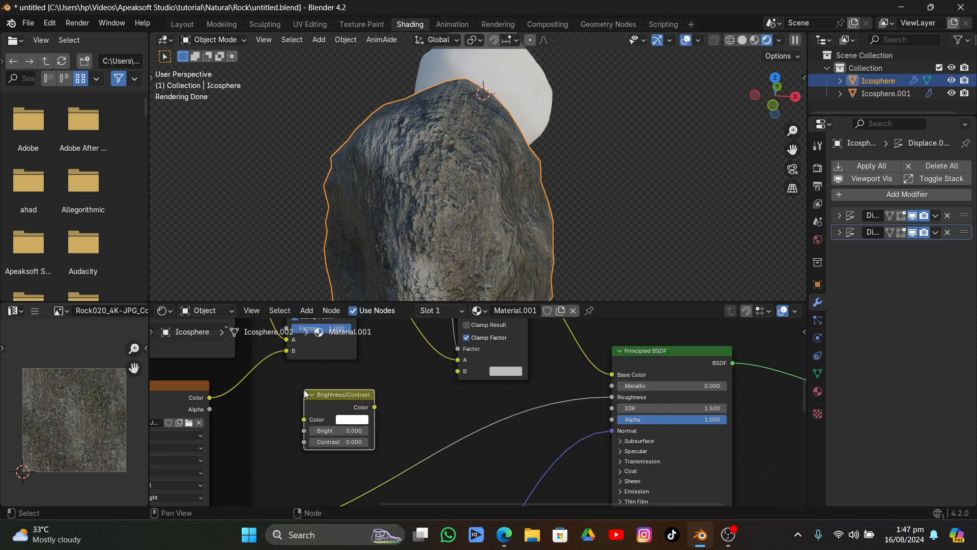
# Connect the Base Color texture through Brightness/Contrast to the Mix node's B input and set Bright to 0.200
pyautogui.click(220, 395)
pyautogui.moveTo(220, 395); pyautogui.dragTo(307, 418)
pyautogui.moveTo(374, 407); pyautogui.dragTo(458, 371)
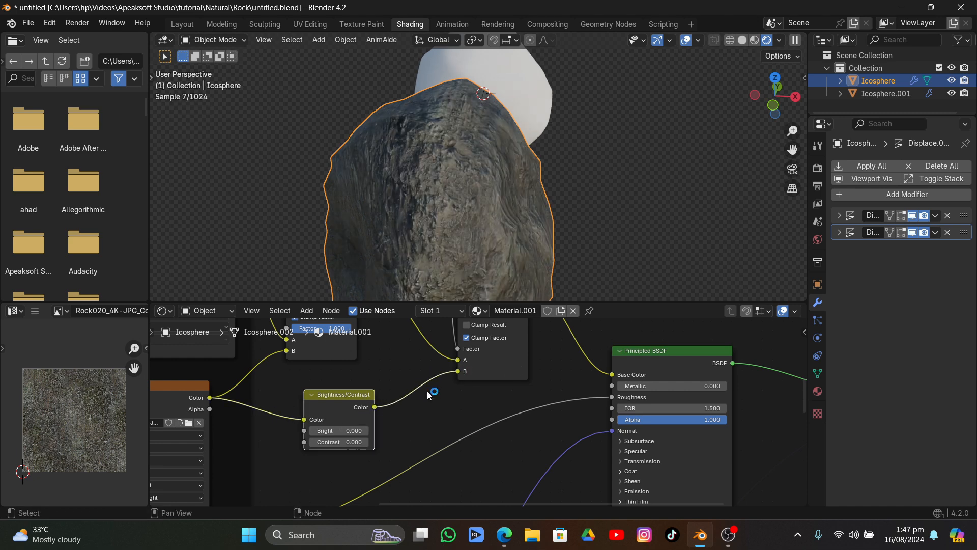
pyautogui.moveTo(336, 430)
pyautogui.mouseDown()
pyautogui.moveTo(352, 430)
pyautogui.moveTo(340, 430)
pyautogui.mouseUp()
pyautogui.moveTo(436, 191); pyautogui.dragTo(445, 185, button='middle')
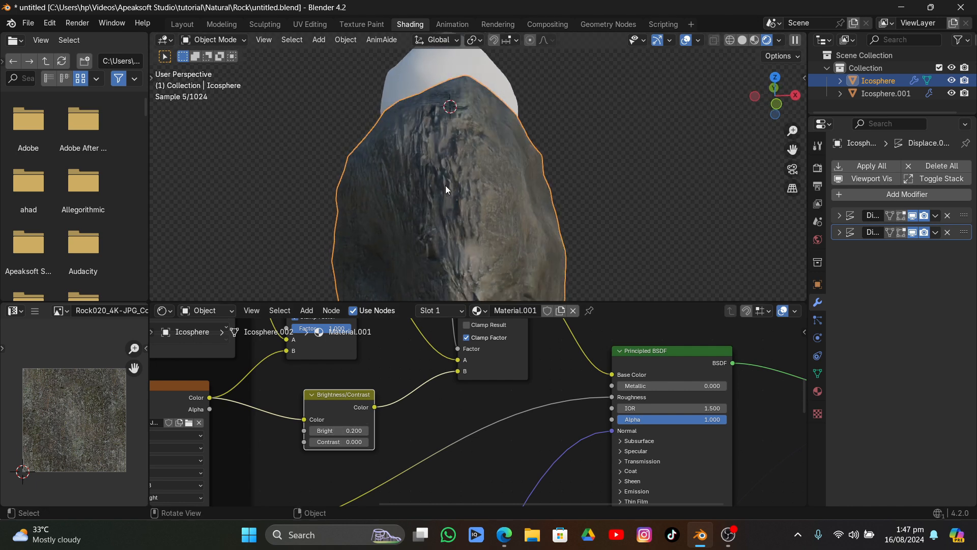
# Examine the node chain from the Base Color texture through Multiply, Brightness/Contrast and Mix to the Principled BSDF
pyautogui.moveTo(433, 356); pyautogui.dragTo(407, 473, button='middle')
pyautogui.scroll(-2, 418, 423)
pyautogui.scroll(-5, 379, 398)
pyautogui.moveTo(323, 373); pyautogui.dragTo(312, 377)
pyautogui.moveTo(413, 371); pyautogui.dragTo(371, 363)
pyautogui.scroll(6, 348, 370)
pyautogui.moveTo(406, 437); pyautogui.dragTo(390, 388, button='middle')
pyautogui.moveTo(423, 389); pyautogui.dragTo(425, 375)
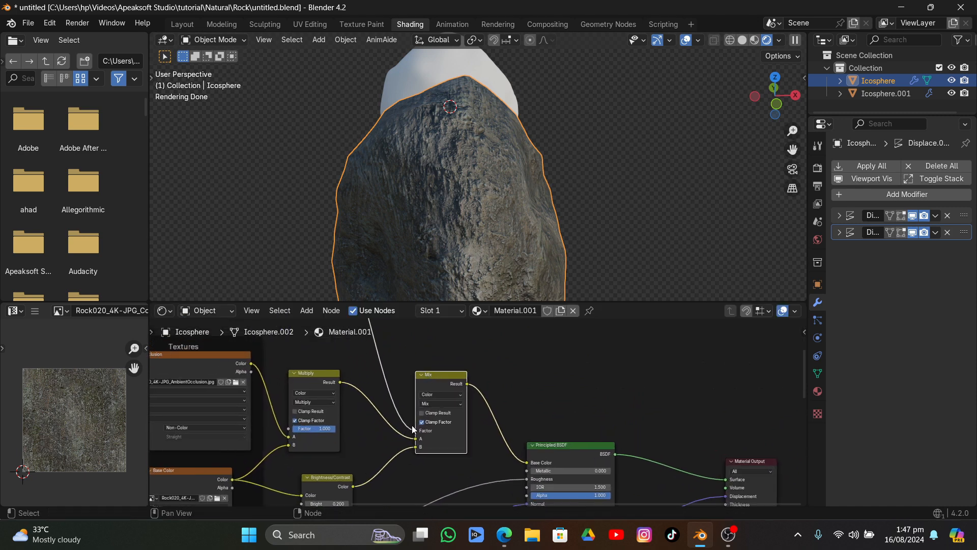
pyautogui.moveTo(386, 442); pyautogui.dragTo(440, 421, button='middle')
pyautogui.moveTo(374, 354)
pyautogui.mouseDown()
pyautogui.moveTo(387, 352)
pyautogui.moveTo(377, 353)
pyautogui.mouseUp()
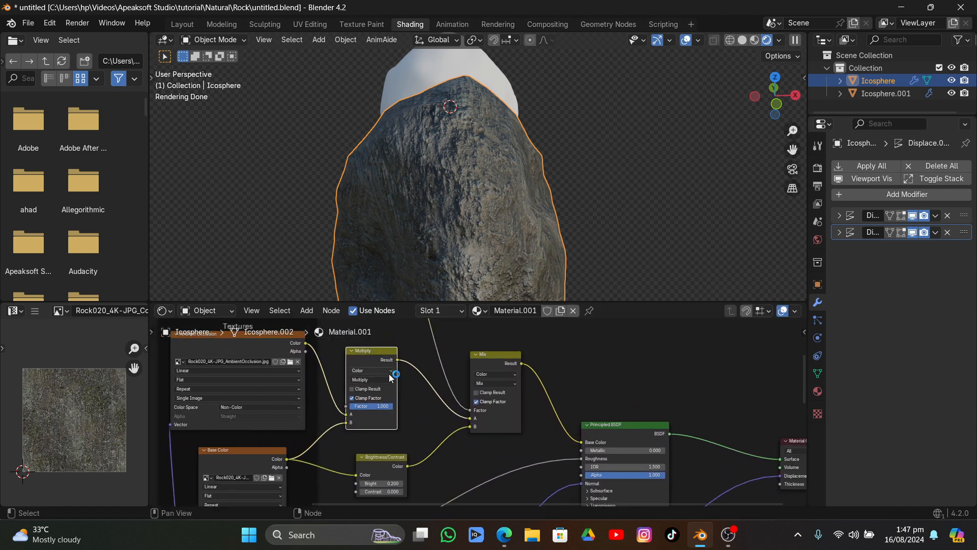
pyautogui.moveTo(401, 434); pyautogui.dragTo(409, 371, button='middle')
pyautogui.scroll(4, 408, 372)
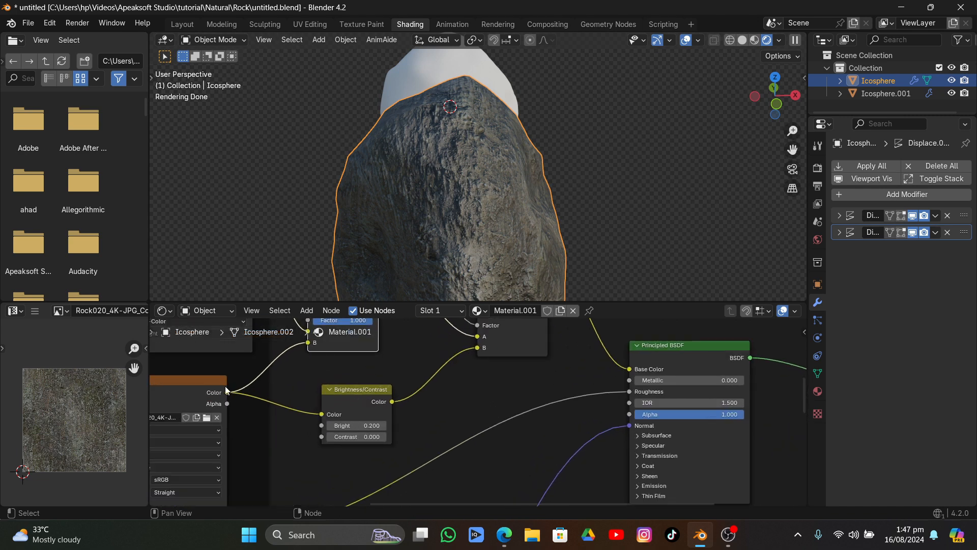
pyautogui.moveTo(335, 401); pyautogui.dragTo(337, 399)
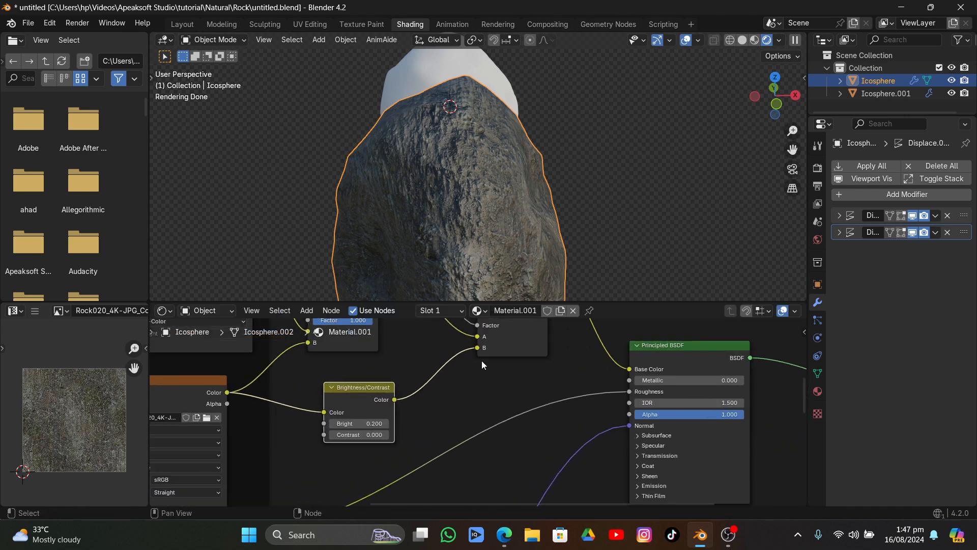
pyautogui.scroll(-4, 478, 419)
pyautogui.moveTo(479, 420); pyautogui.dragTo(425, 462, button='middle')
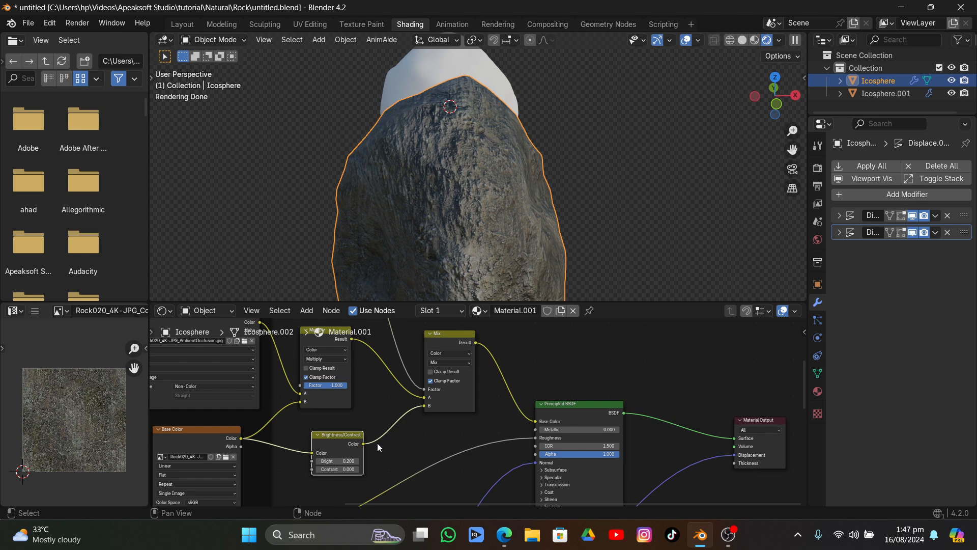
# Set the Brightness/Contrast node's Bright to 0.300, deselect the rock and check its edges from several angles
pyautogui.moveTo(365, 454); pyautogui.dragTo(452, 408, button='middle')
pyautogui.scroll(6, 432, 341)
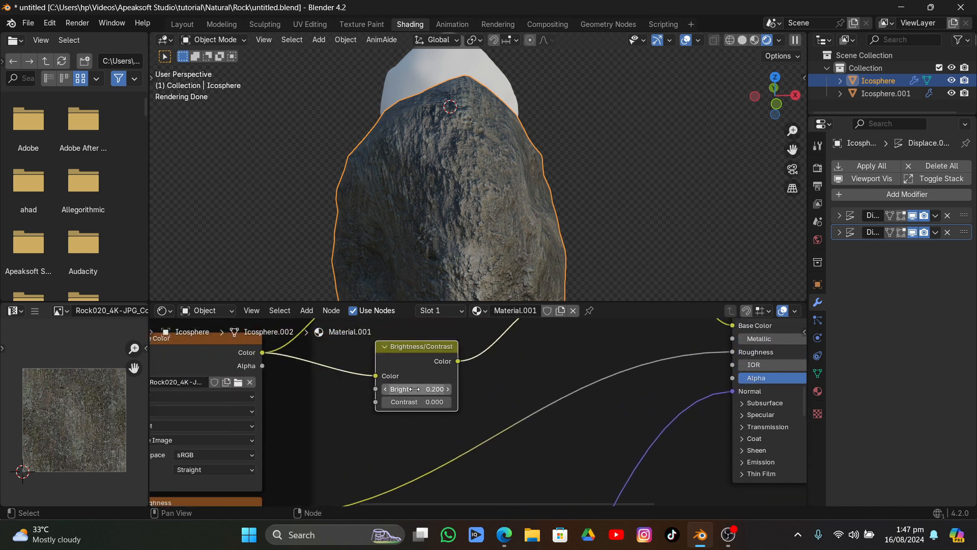
pyautogui.click(387, 390)
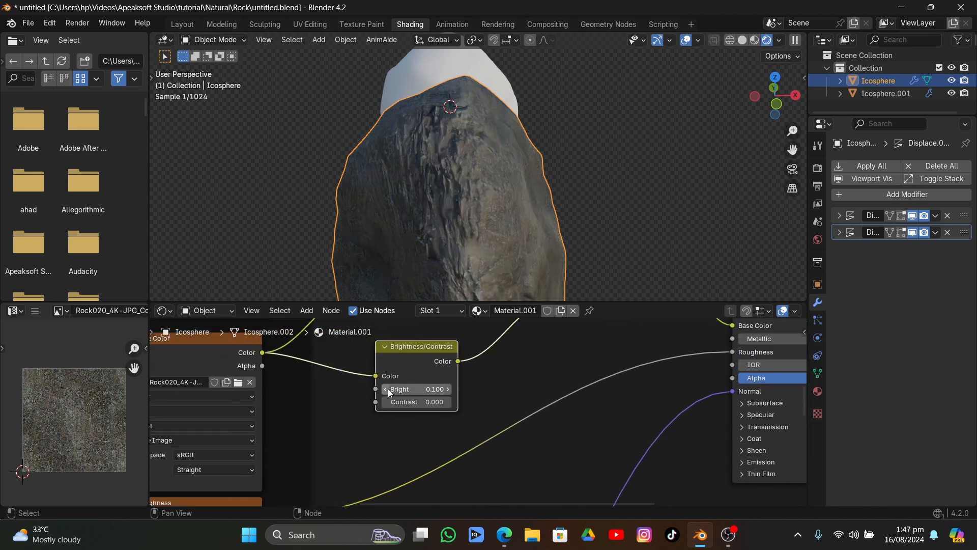
pyautogui.click(447, 389)
pyautogui.click(448, 389)
pyautogui.moveTo(477, 220); pyautogui.dragTo(558, 182, button='middle')
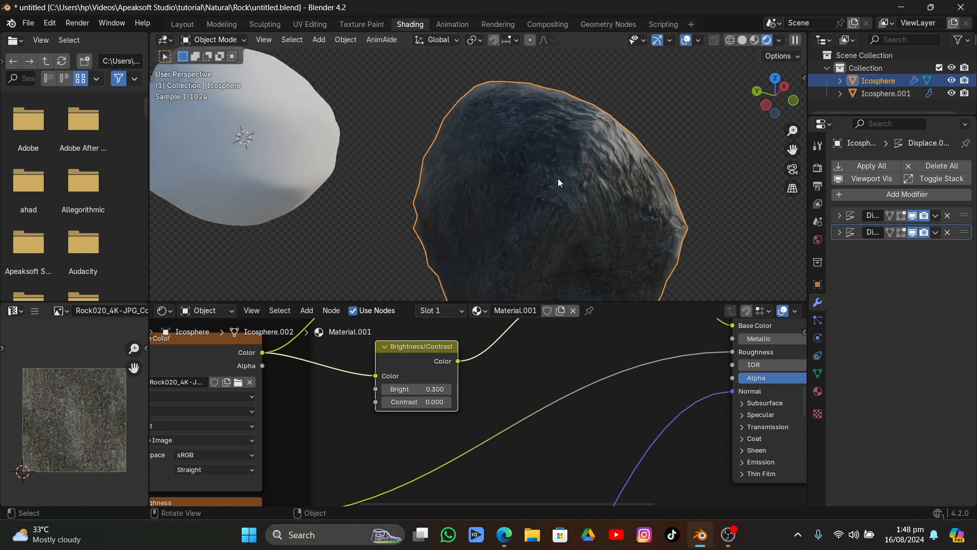
pyautogui.scroll(-4, 558, 183)
pyautogui.click(651, 163)
pyautogui.moveTo(442, 155); pyautogui.dragTo(316, 156, button='middle')
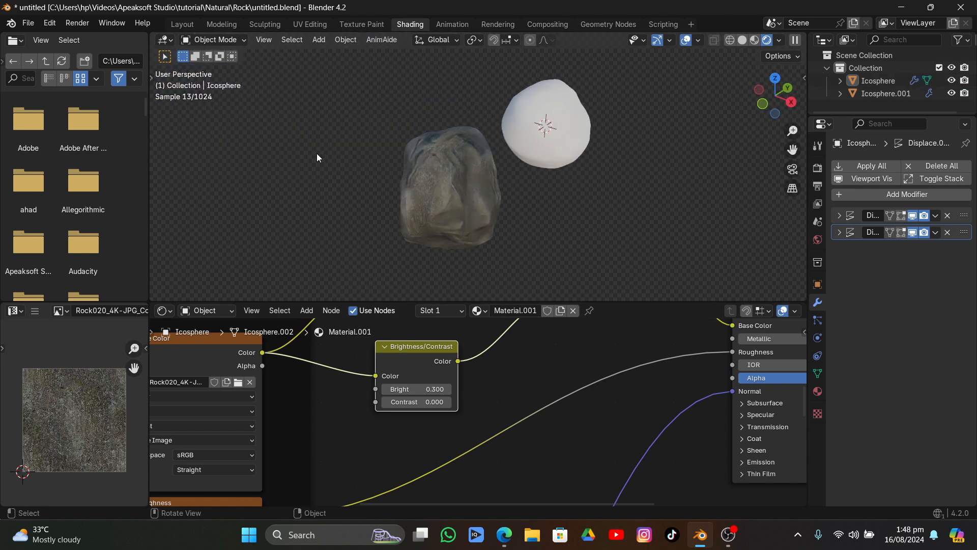
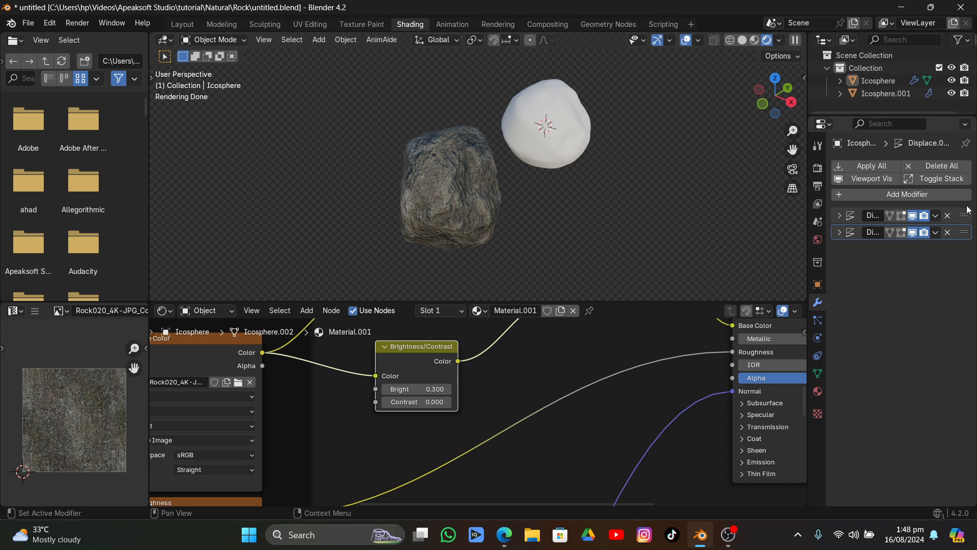
# Apply both Displace modifiers on the textured rock
pyautogui.click(936, 215)
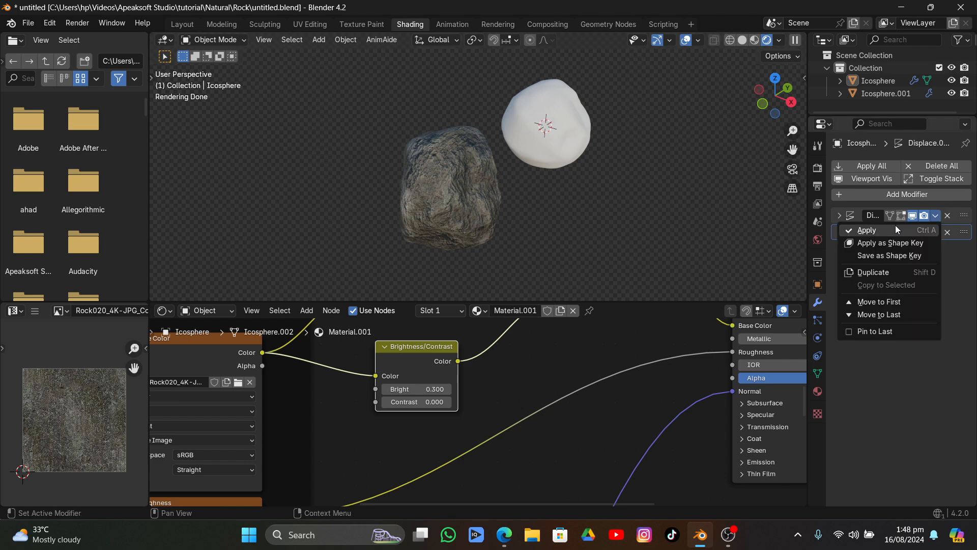
pyautogui.click(895, 227)
pyautogui.click(934, 216)
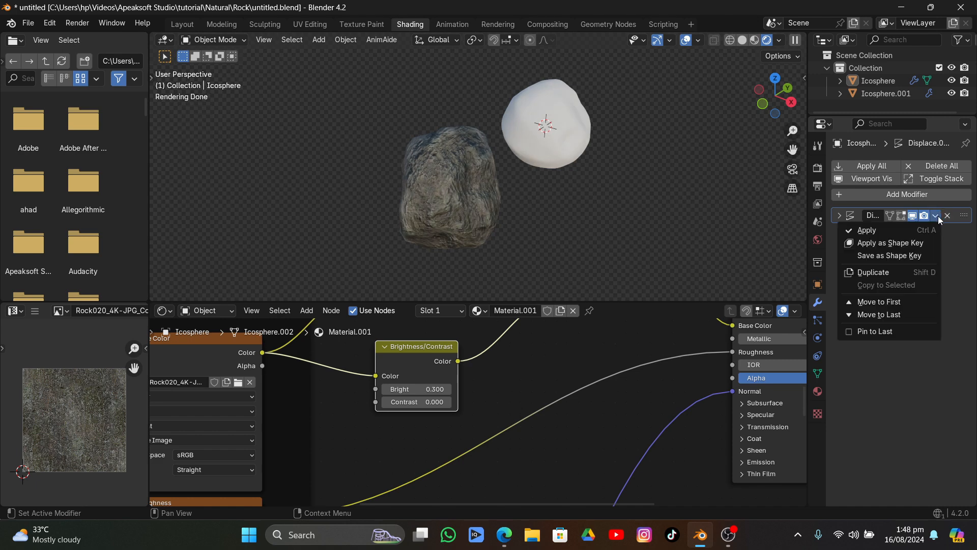
pyautogui.click(911, 227)
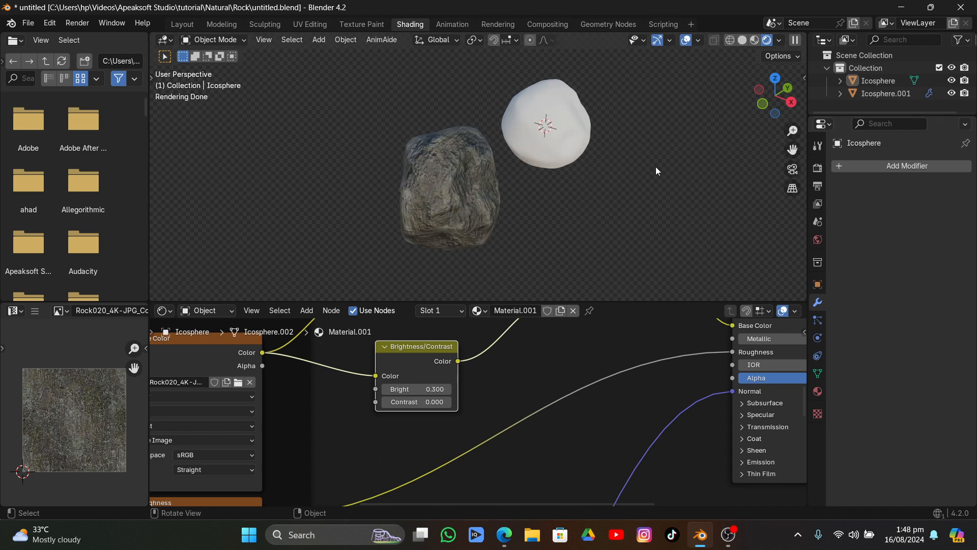
# Select the untextured white rock and apply its Subdivision and Displace modifiers
pyautogui.moveTo(656, 165); pyautogui.dragTo(445, 167, button='middle')
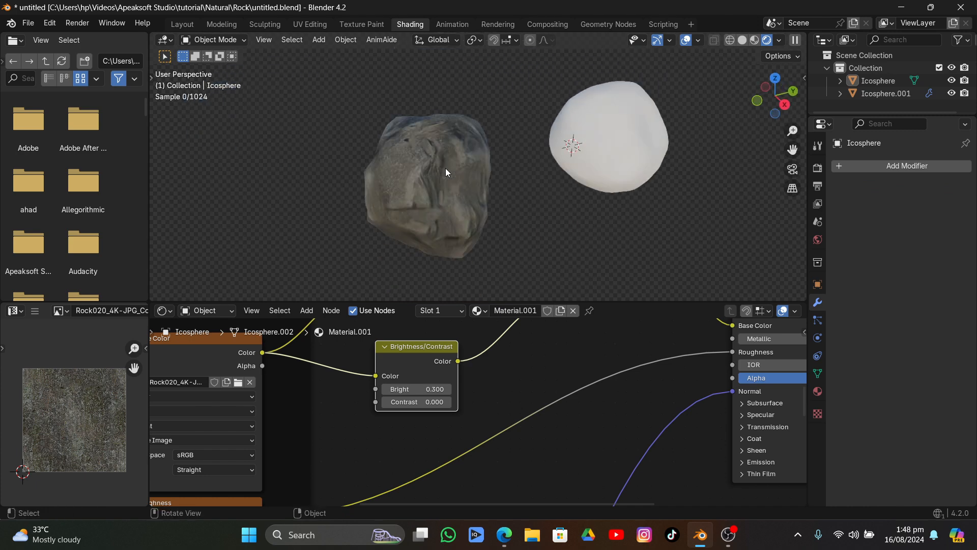
pyautogui.scroll(-4, 589, 337)
pyautogui.moveTo(501, 223); pyautogui.dragTo(448, 207, button='middle')
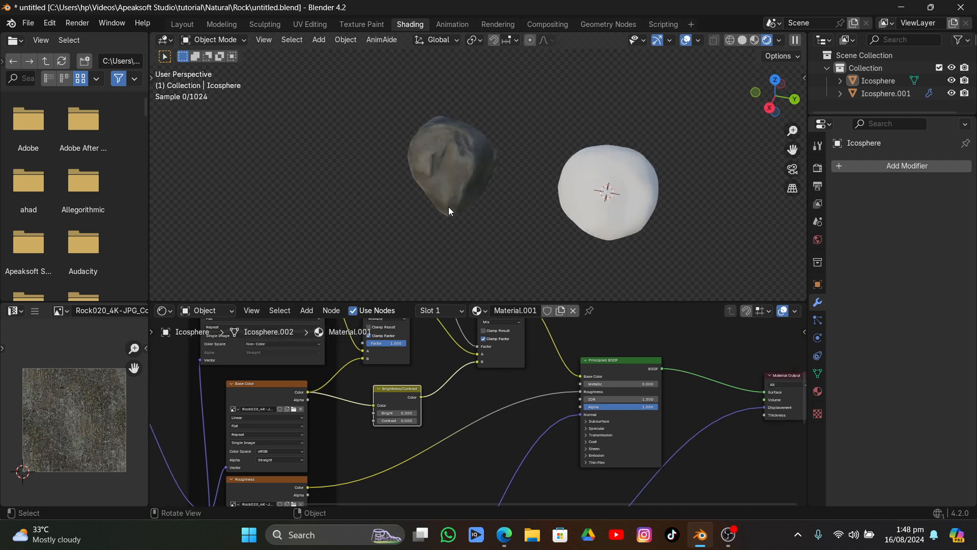
pyautogui.click(587, 174)
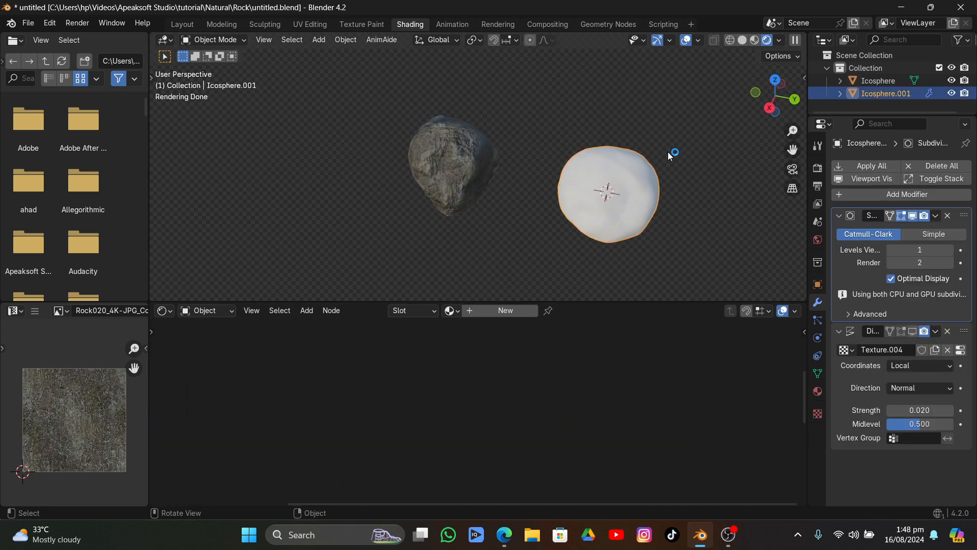
pyautogui.click(936, 216)
pyautogui.click(865, 231)
pyautogui.click(935, 216)
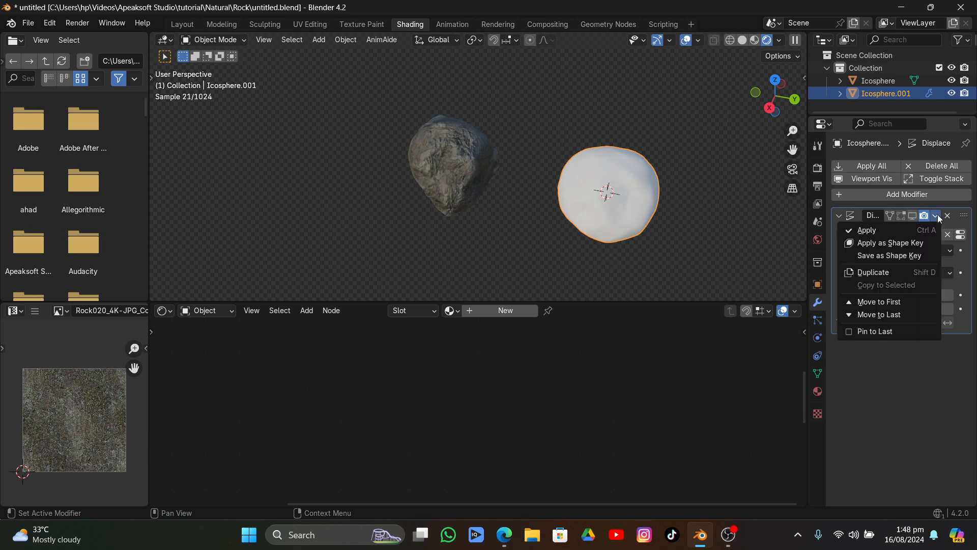
pyautogui.click(865, 231)
# Assign the existing Material.001 to the white rock, deselect it and check its surface up close
pyautogui.moveTo(640, 194); pyautogui.dragTo(584, 168, button='middle')
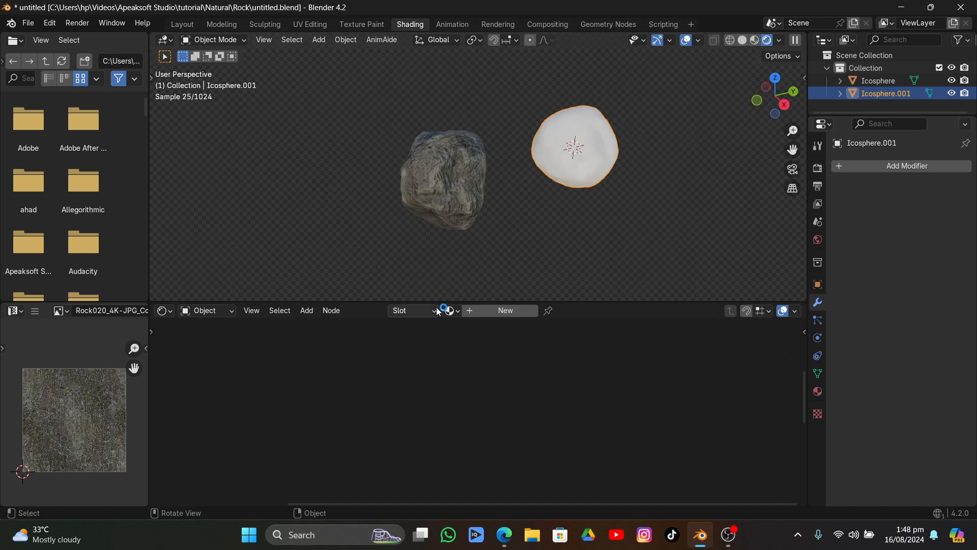
pyautogui.click(458, 313)
pyautogui.click(488, 342)
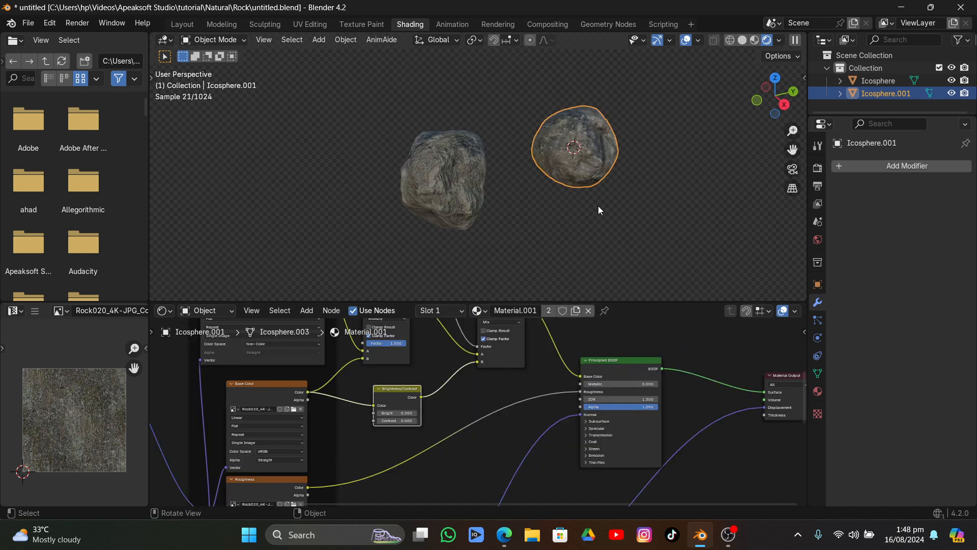
pyautogui.click(712, 187)
pyautogui.moveTo(712, 186); pyautogui.dragTo(579, 145, button='middle')
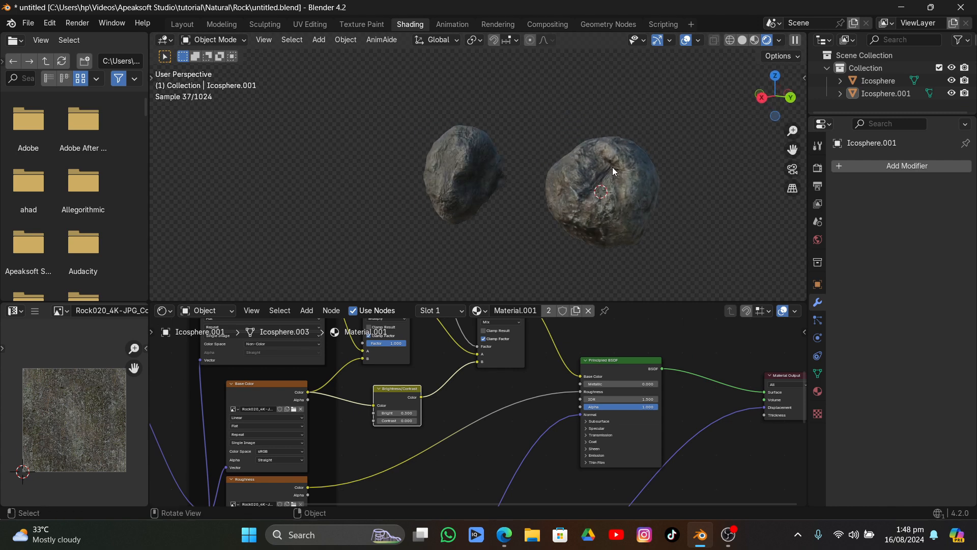
pyautogui.scroll(3, 614, 168)
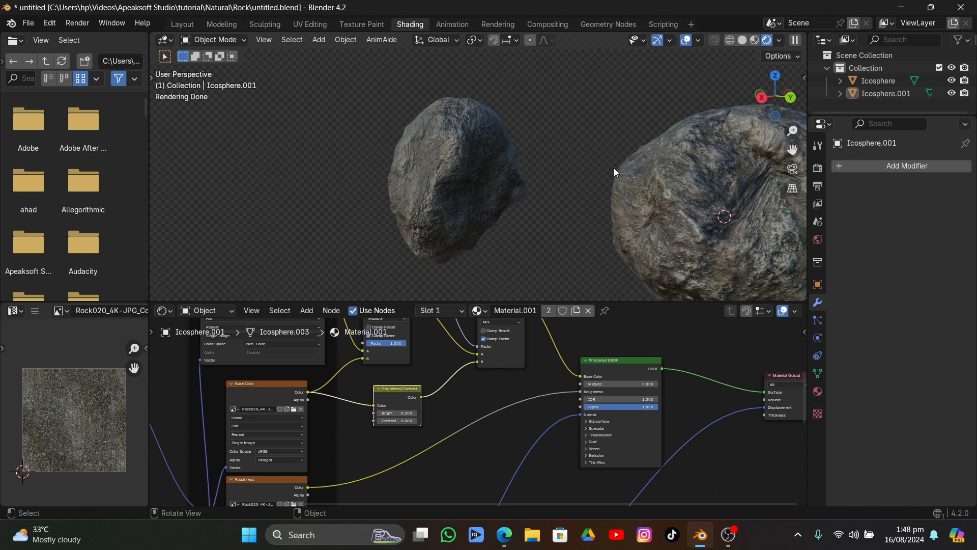
# Unwrap the second rock's mesh with Cube Projection to fix its stretched texture
pyautogui.click(701, 185)
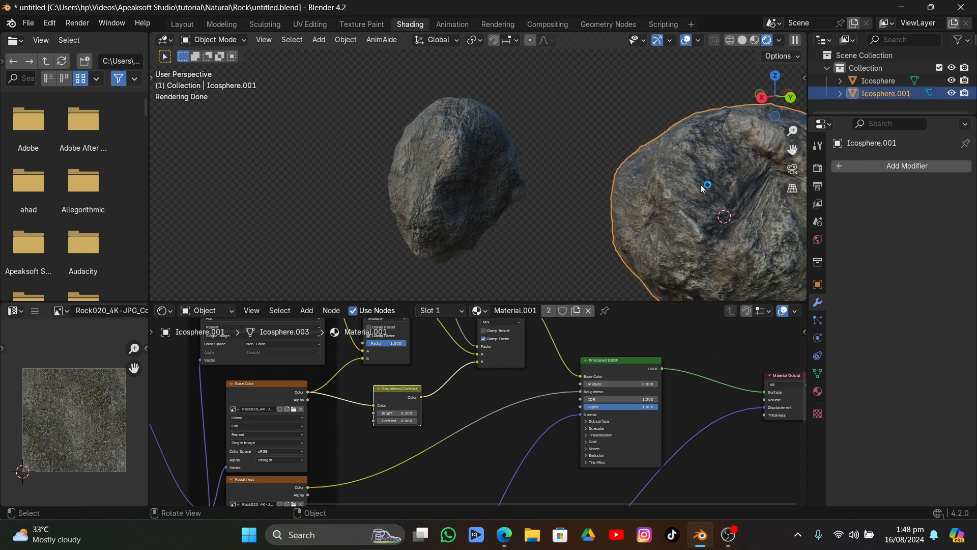
pyautogui.press('Tab')
pyautogui.press('u')
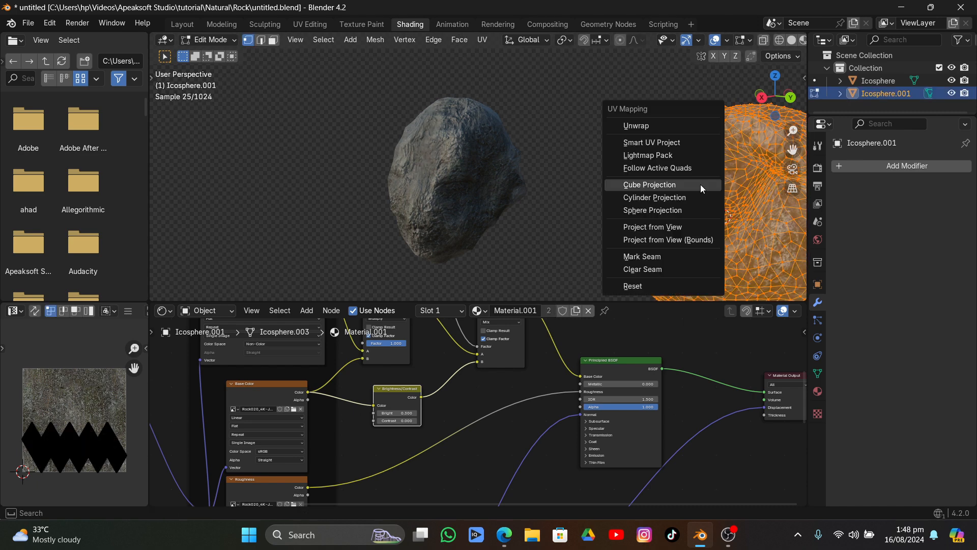
pyautogui.click(696, 185)
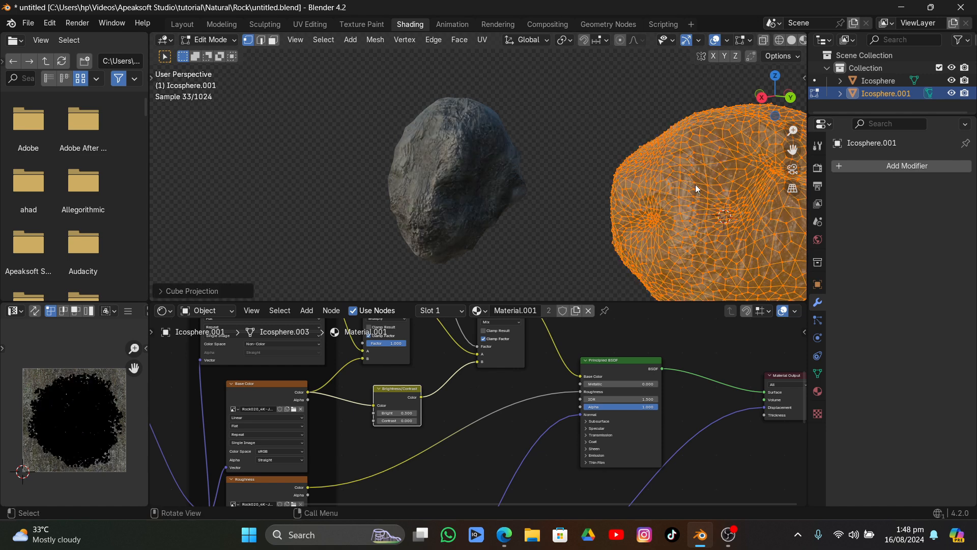
pyautogui.press('Tab')
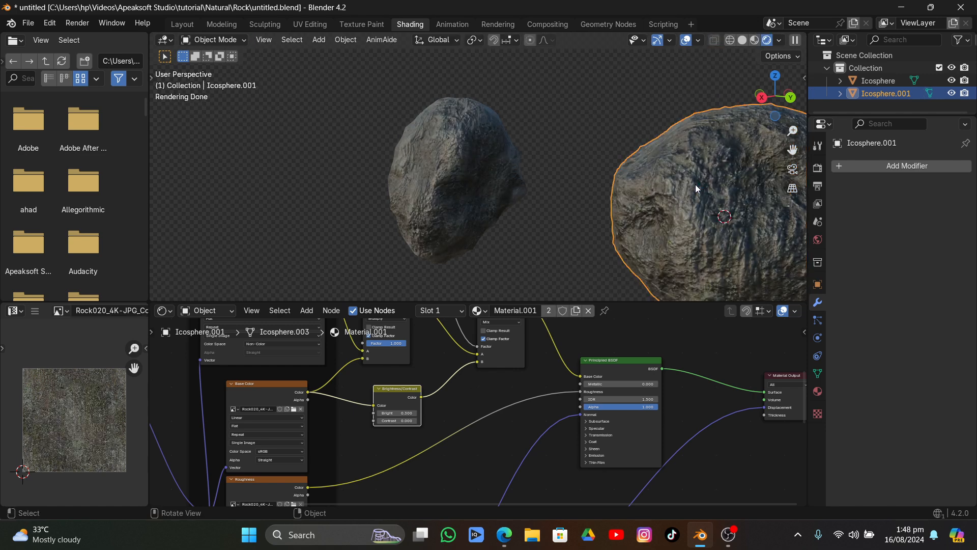
# Scale up all of the second rock's UVs slightly, return to Object Mode and check both rocks from several angles
pyautogui.press('Tab')
pyautogui.press('a')
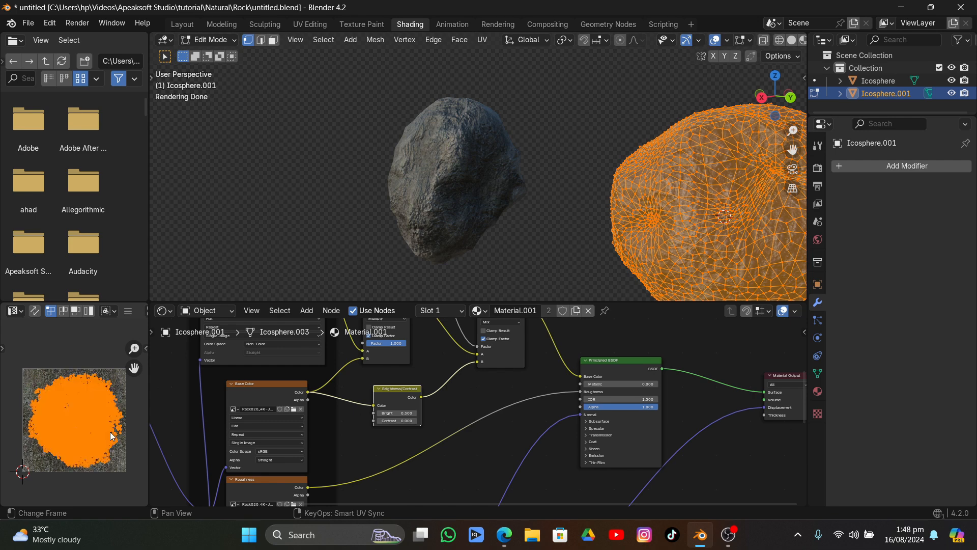
pyautogui.press('s')
pyautogui.click(115, 436)
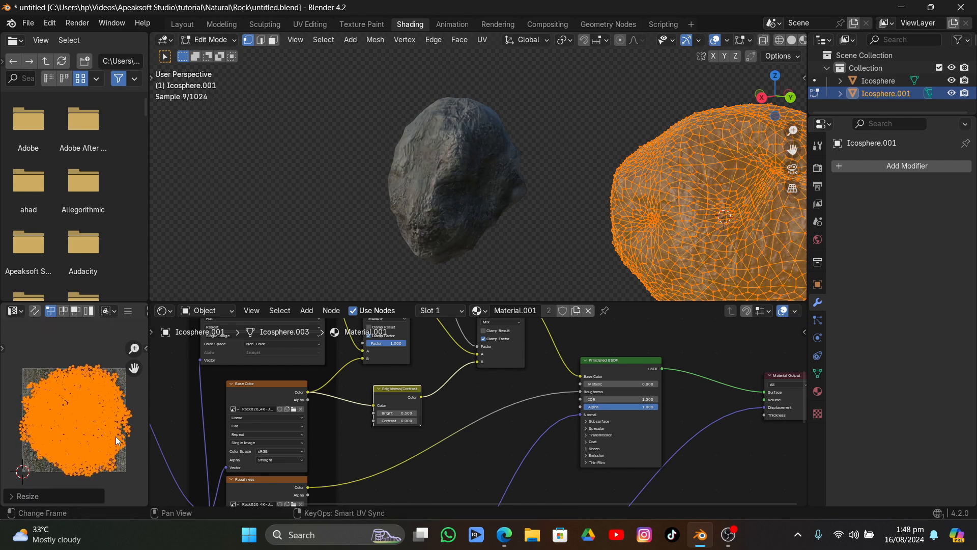
pyautogui.press('Tab')
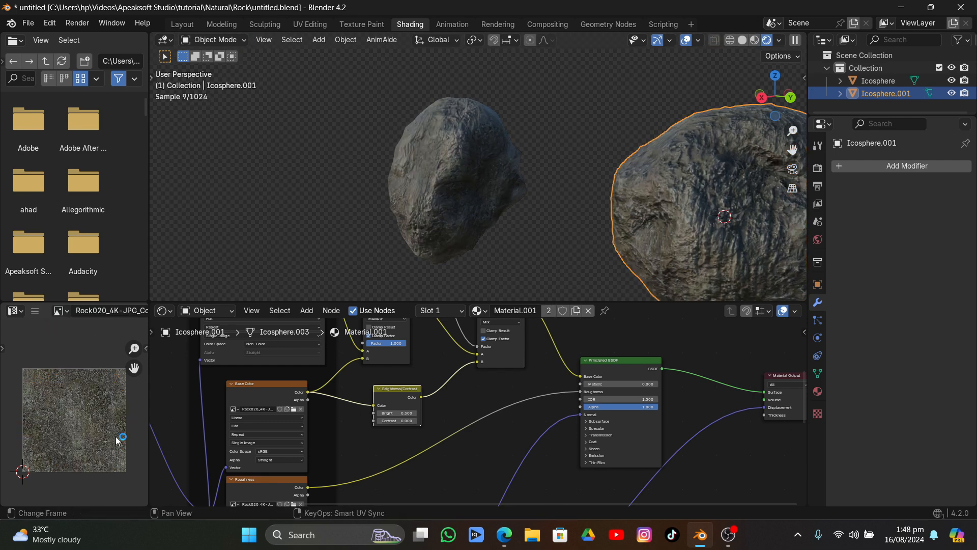
pyautogui.click(598, 106)
pyautogui.moveTo(597, 106); pyautogui.dragTo(675, 113, button='middle')
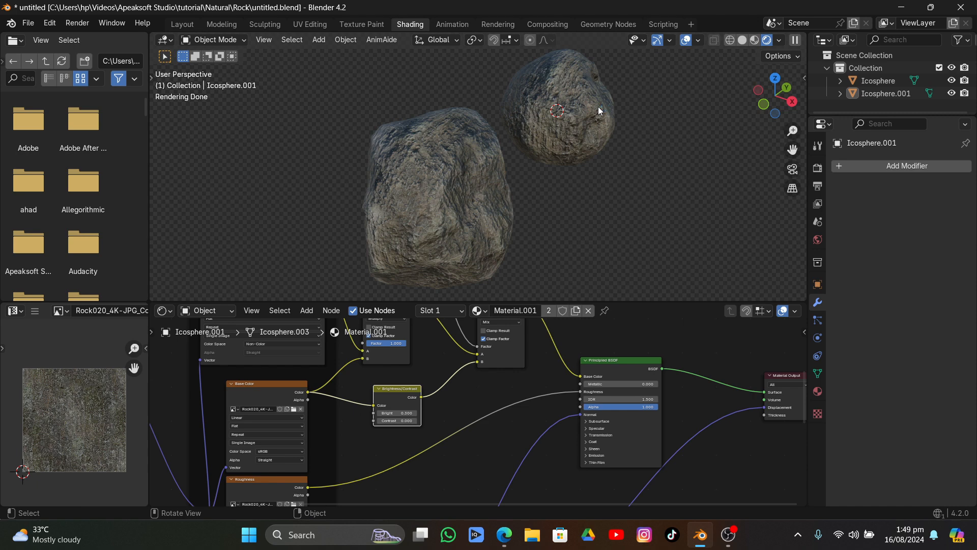
pyautogui.scroll(-4, 594, 114)
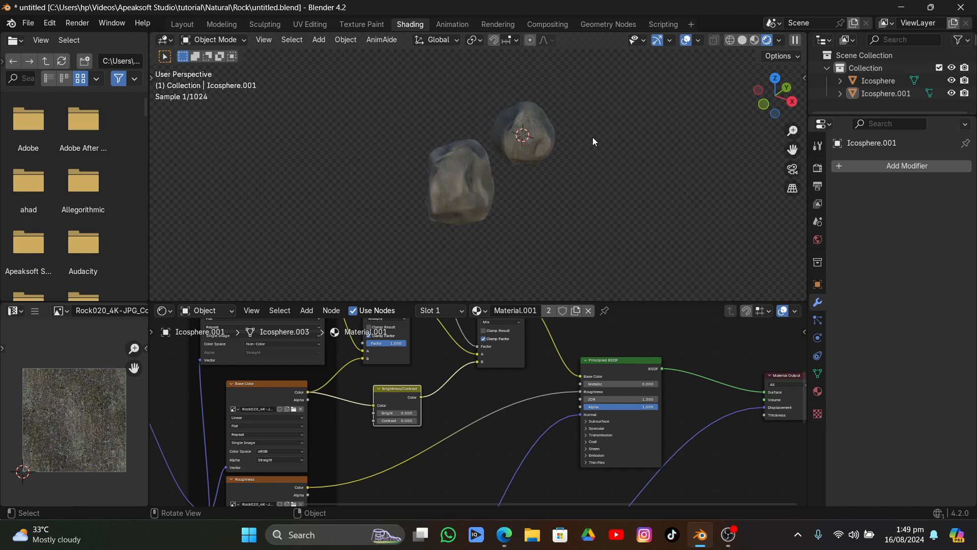
pyautogui.moveTo(592, 136); pyautogui.dragTo(551, 142, button='middle')
# Switch to ambientCG in the browser and search its Materials for "rock"
pyautogui.click(500, 535)
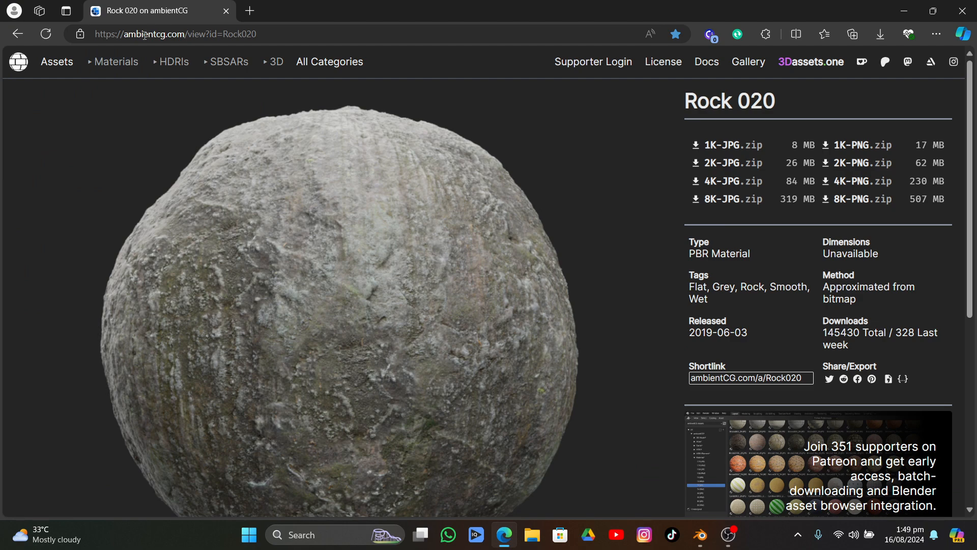
pyautogui.click(127, 62)
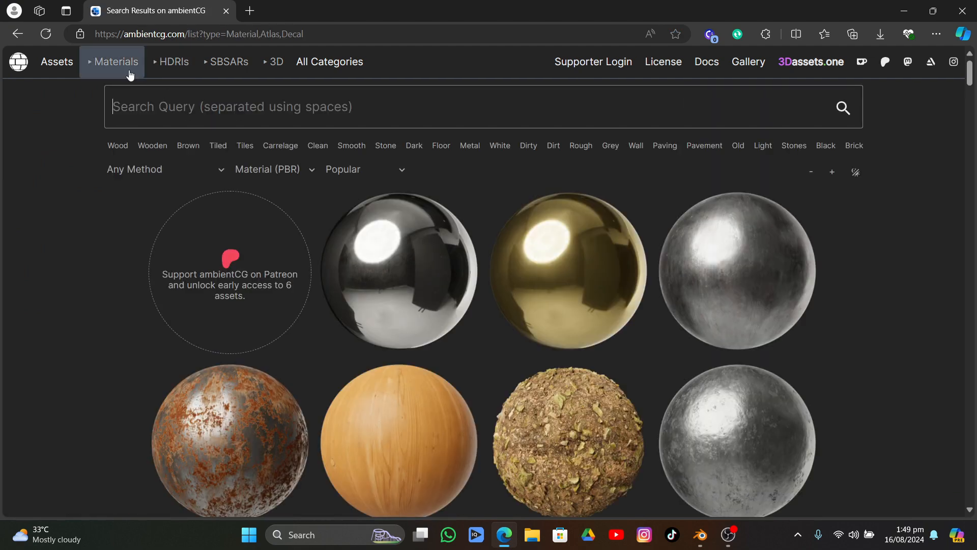
pyautogui.write('rock')
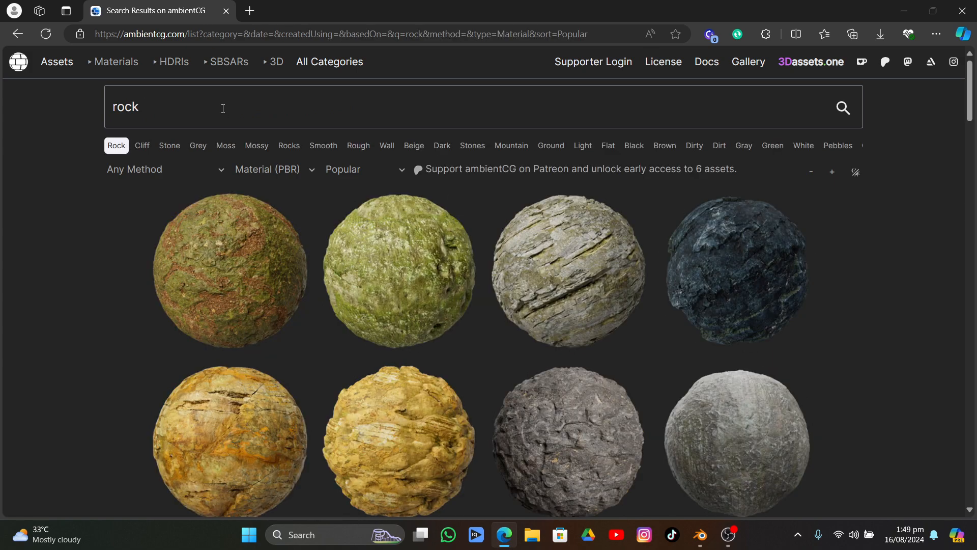
# Browse the rock material results on ambientCG and examine details of alternatives such as Rock 033, Rock 026 and Rock 012
pyautogui.scroll(-8, 694, 360)
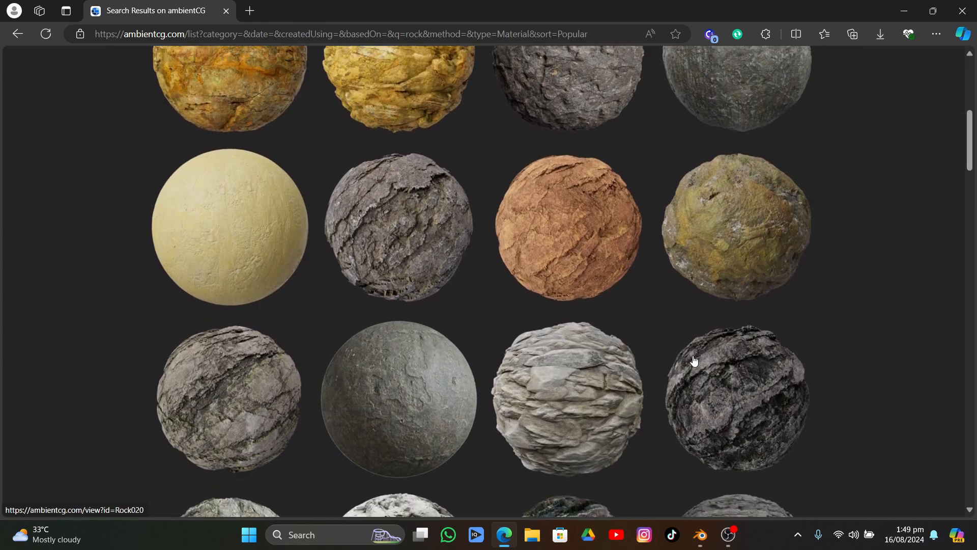
pyautogui.scroll(-6, 694, 360)
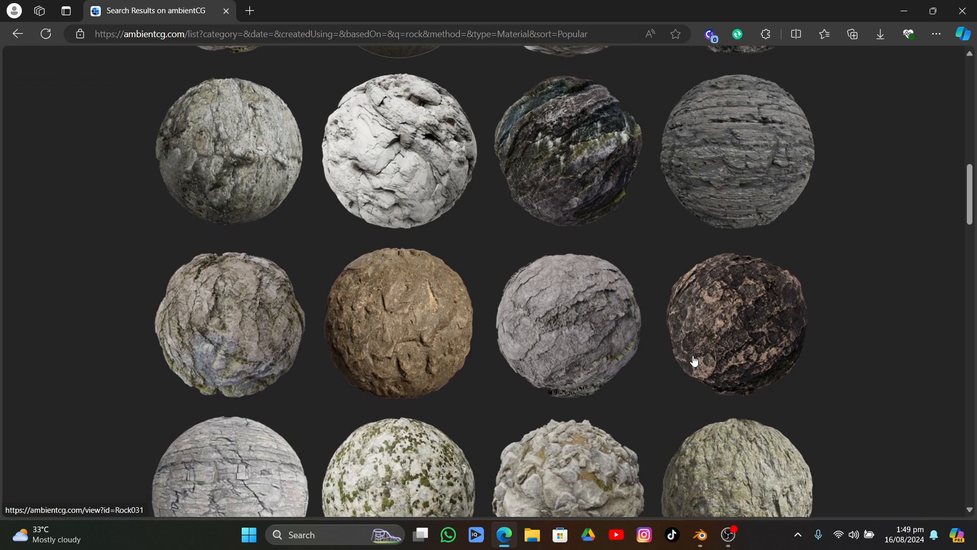
pyautogui.moveTo(693, 360)
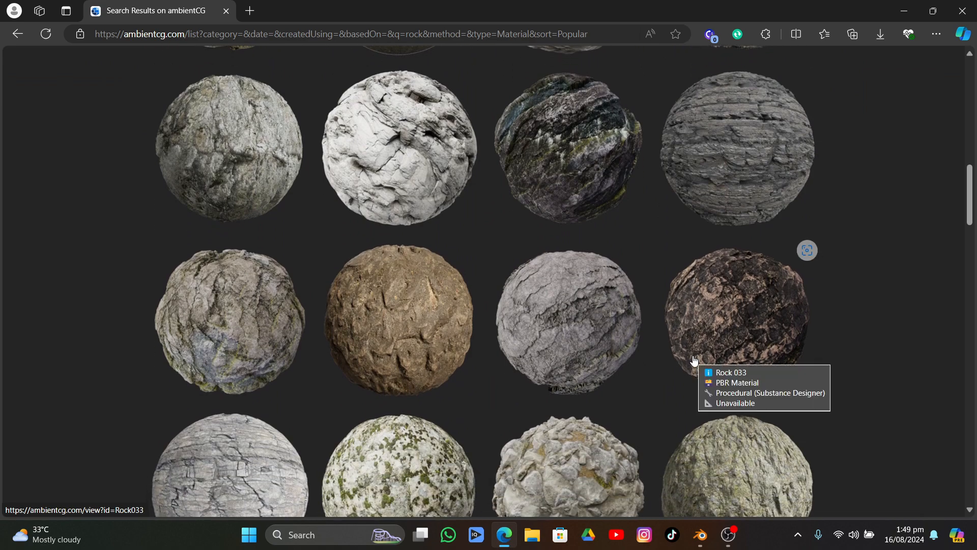
pyautogui.scroll(-5, 694, 360)
pyautogui.scroll(5, 619, 305)
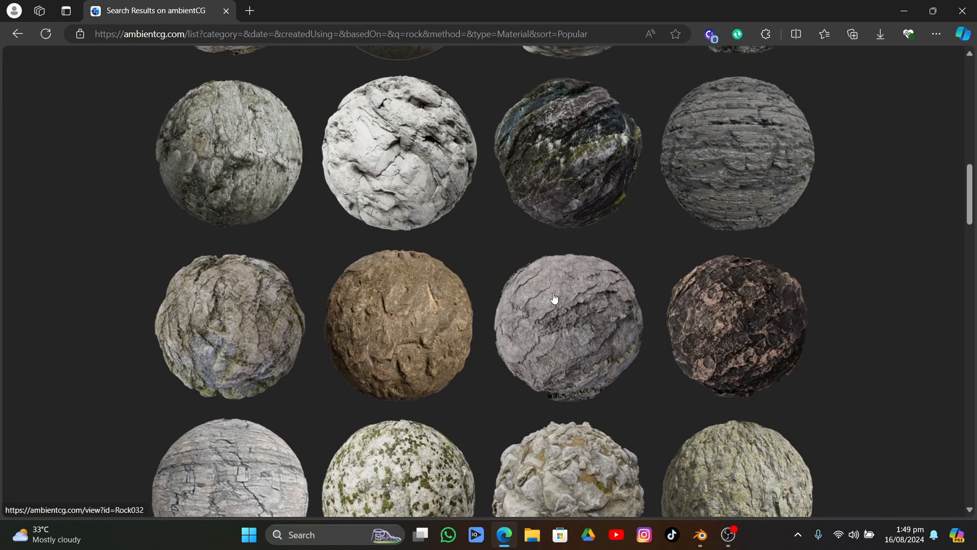
pyautogui.moveTo(413, 155)
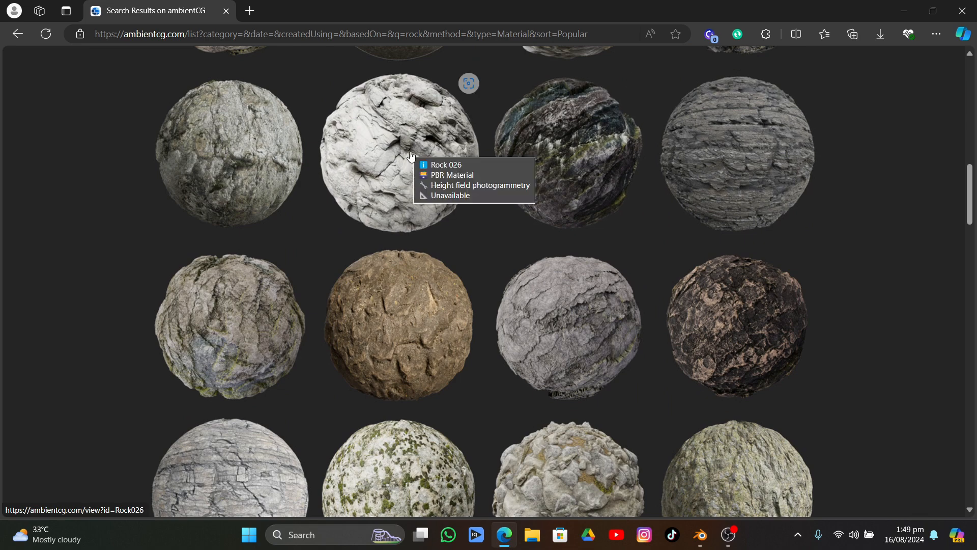
pyautogui.scroll(-6, 412, 155)
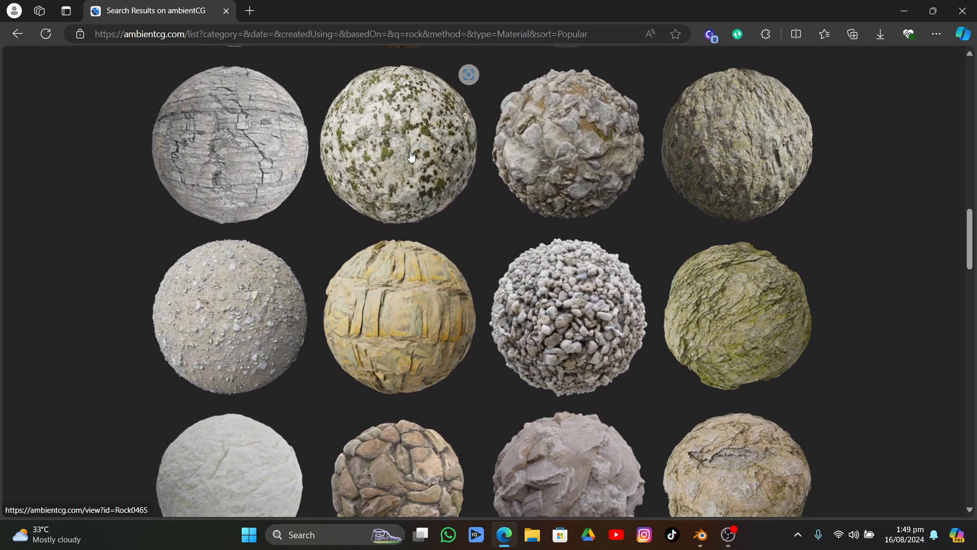
pyautogui.scroll(-6, 468, 214)
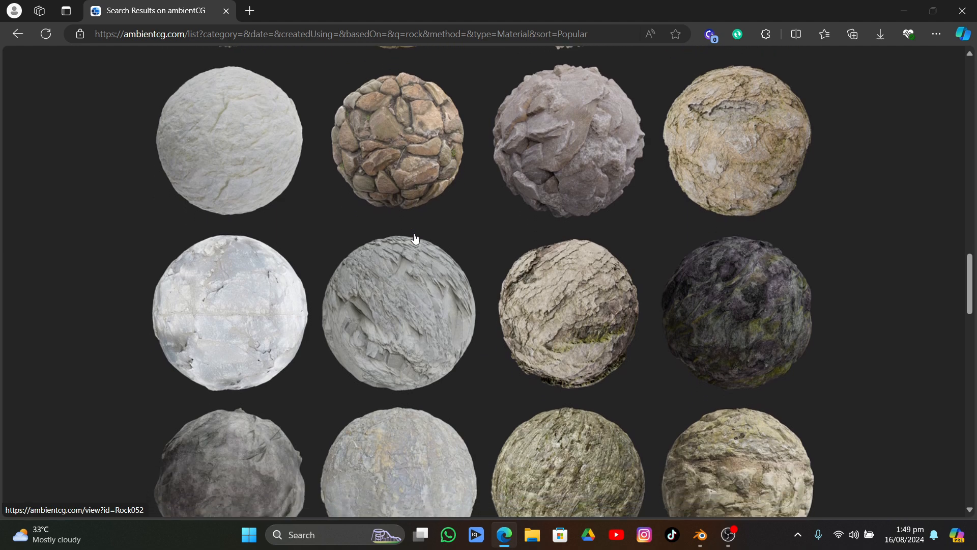
pyautogui.scroll(-2, 415, 239)
pyautogui.moveTo(718, 226)
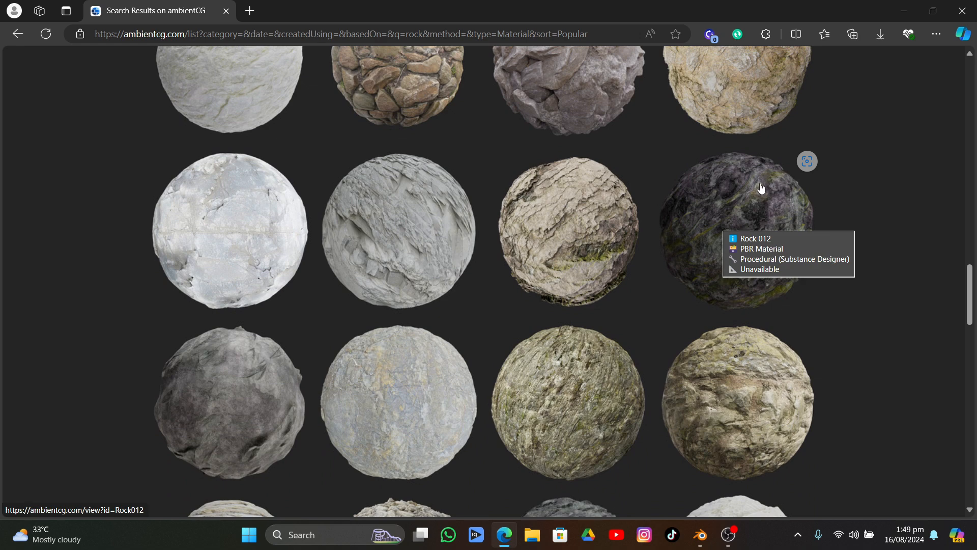
# Open the Rock 012 material page, review its download options and preview, and return to the rock results
pyautogui.click(774, 186)
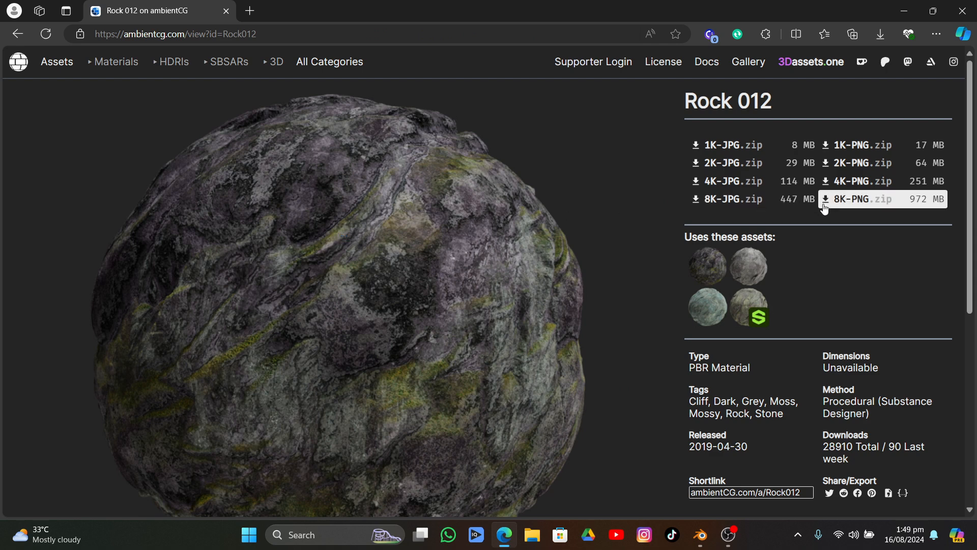
pyautogui.moveTo(848, 210)
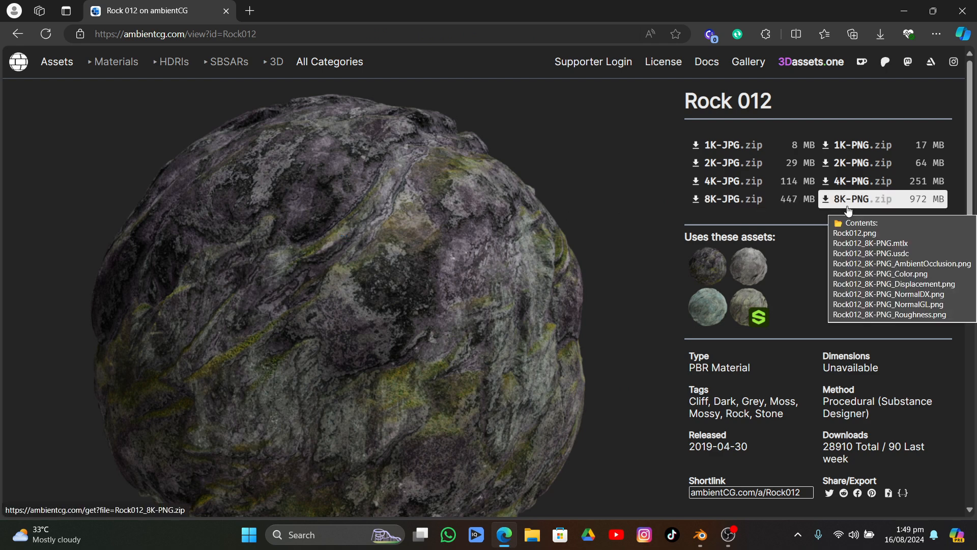
pyautogui.scroll(-6, 668, 194)
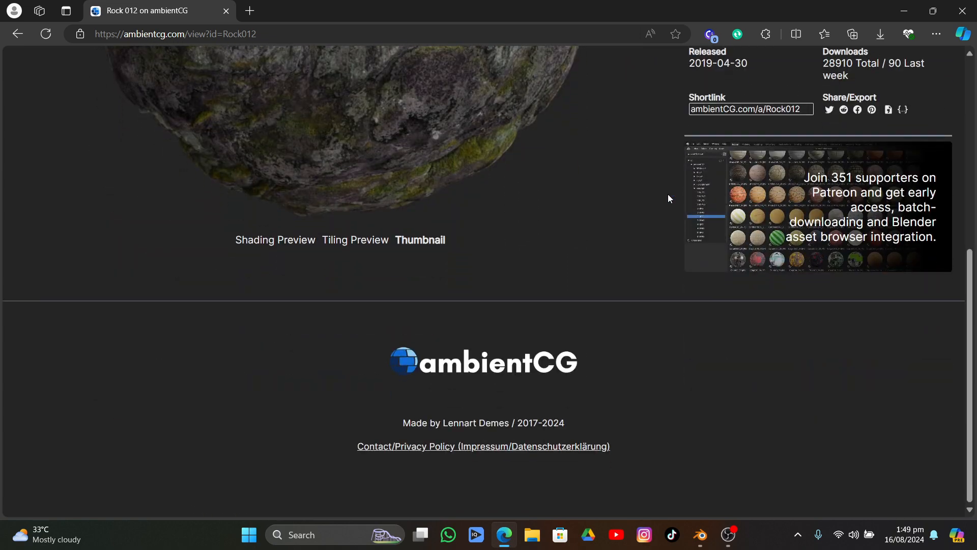
pyautogui.scroll(1, 668, 194)
pyautogui.click(16, 35)
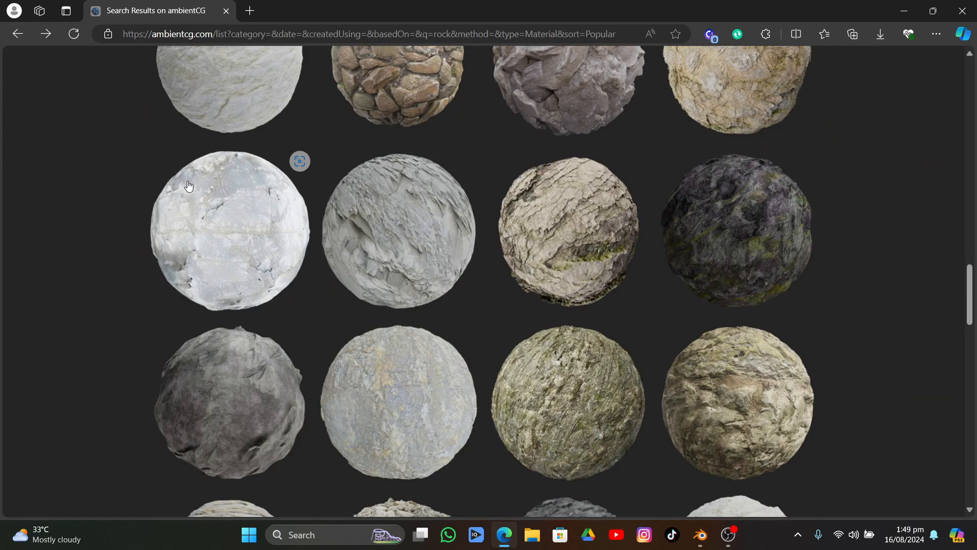
# Browse the remaining rock materials on ambientCG through to the end of the results, dismissing the chat notification
pyautogui.scroll(-10, 188, 185)
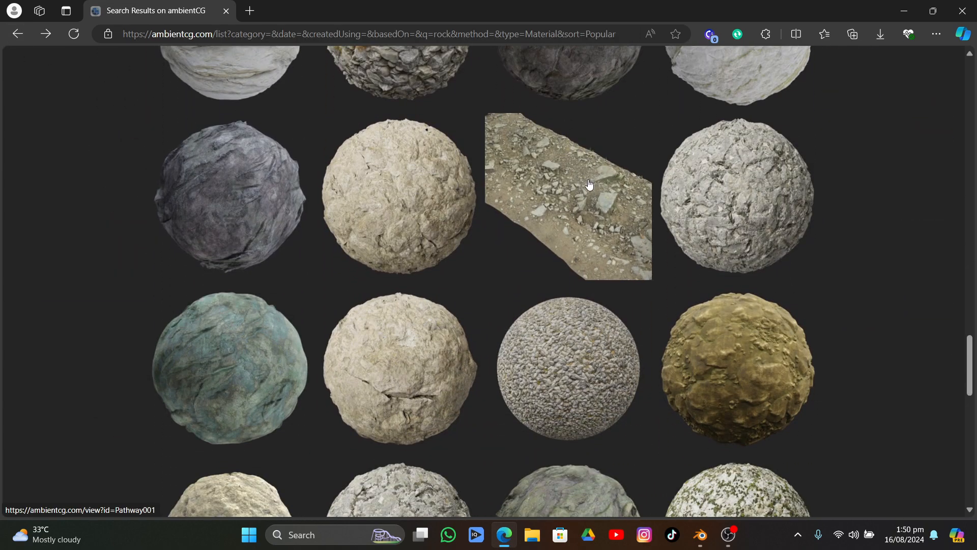
pyautogui.moveTo(583, 188)
pyautogui.scroll(-7, 585, 192)
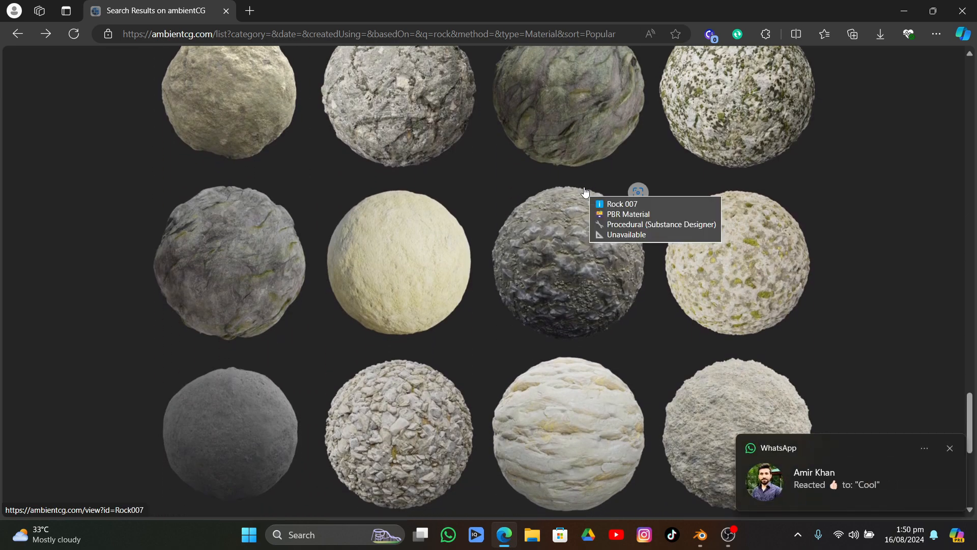
pyautogui.click(949, 448)
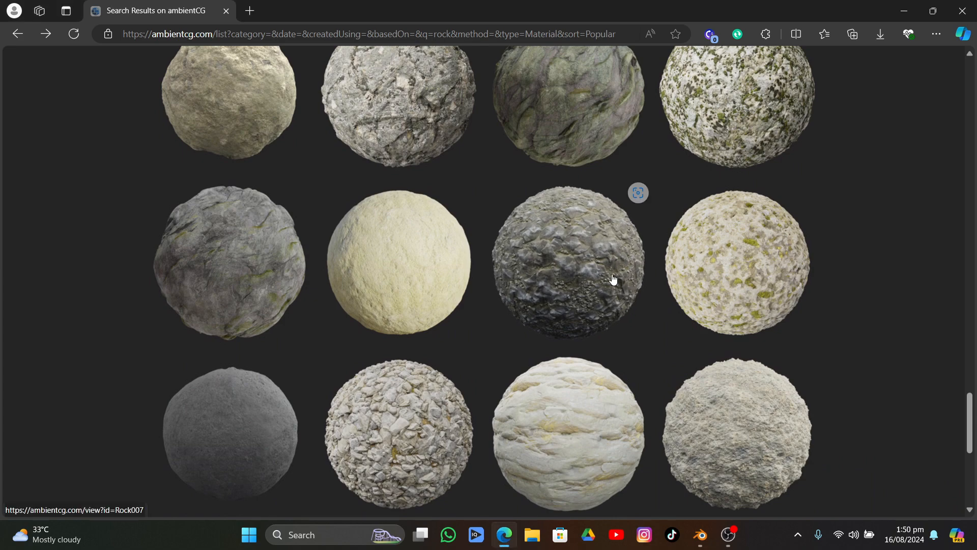
pyautogui.scroll(-3, 632, 159)
pyautogui.scroll(-3, 632, 159)
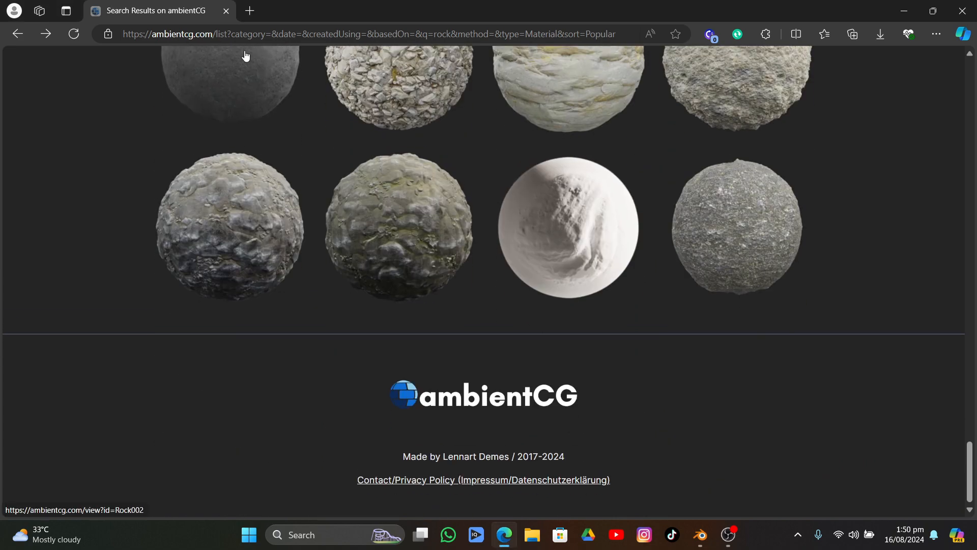
# Open Poly Haven in a new browser tab and go to its Textures library
pyautogui.click(250, 11)
pyautogui.write('pok')
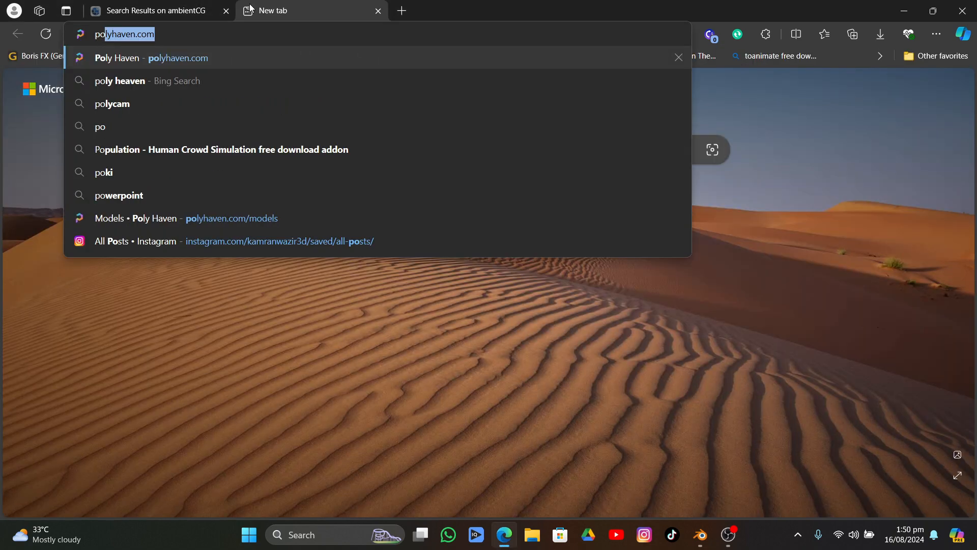
pyautogui.press('BackSpace')
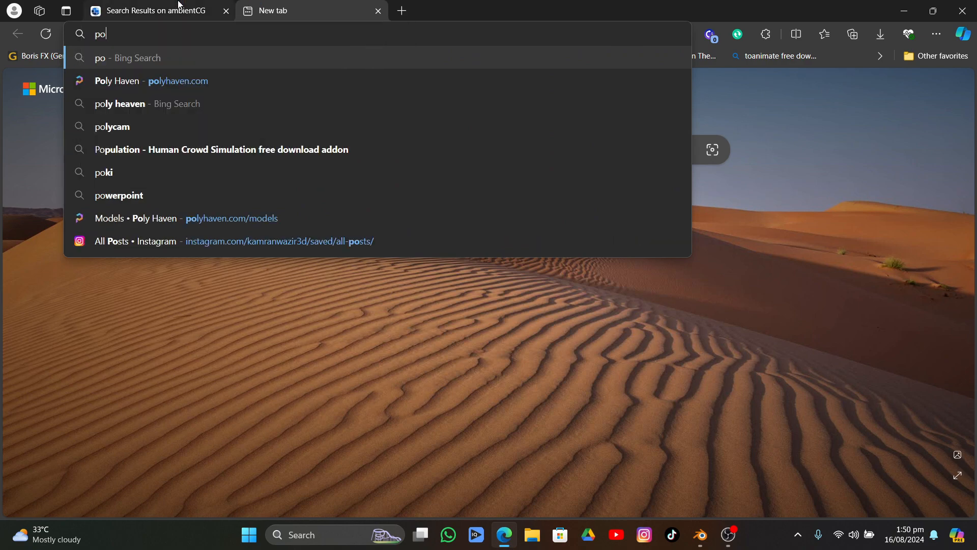
pyautogui.click(138, 77)
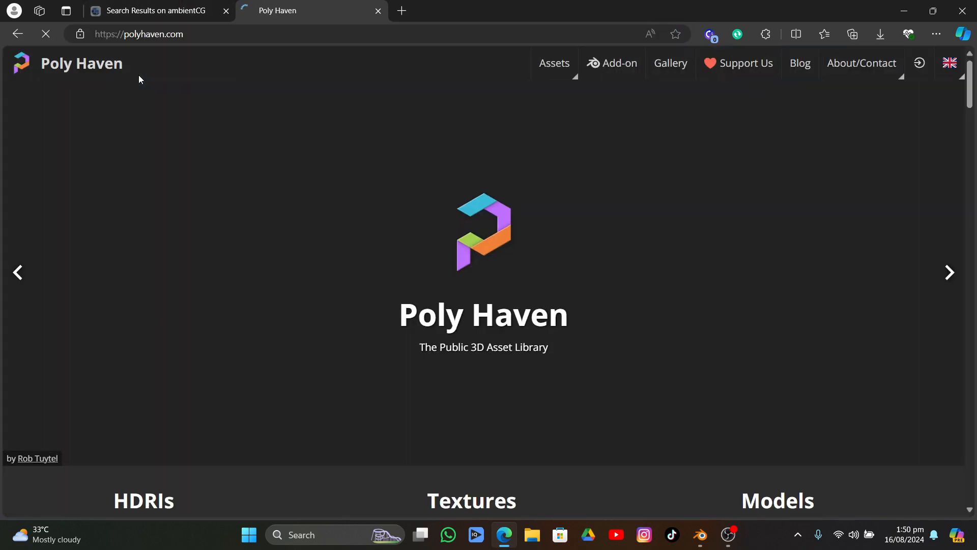
pyautogui.scroll(-5, 182, 245)
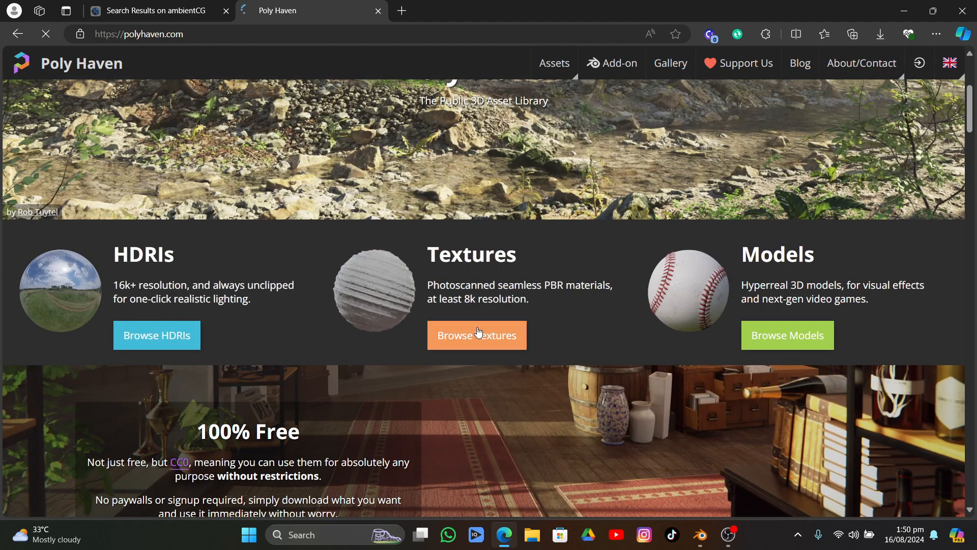
pyautogui.click(477, 335)
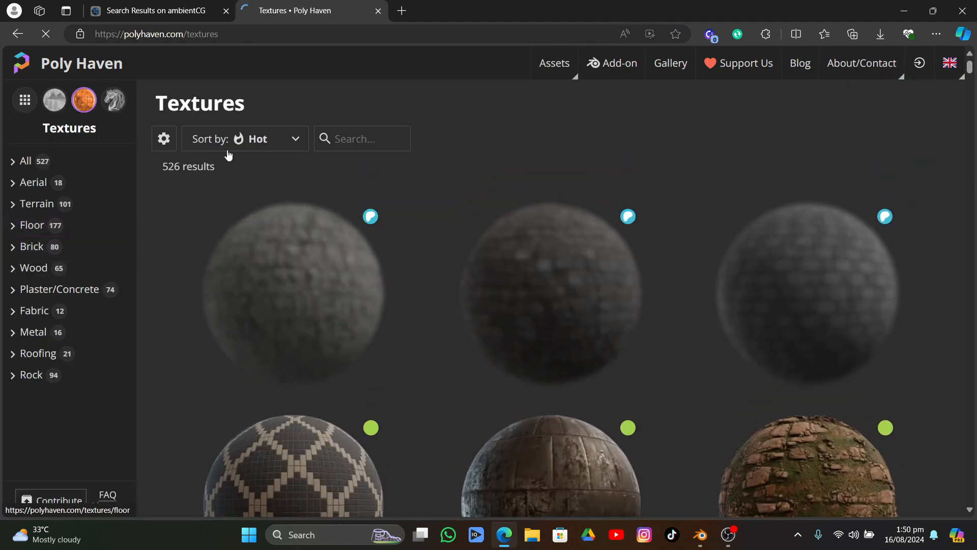
# Search the Poly Haven textures for "rock" and browse the matching materials
pyautogui.click(348, 137)
pyautogui.write('rock')
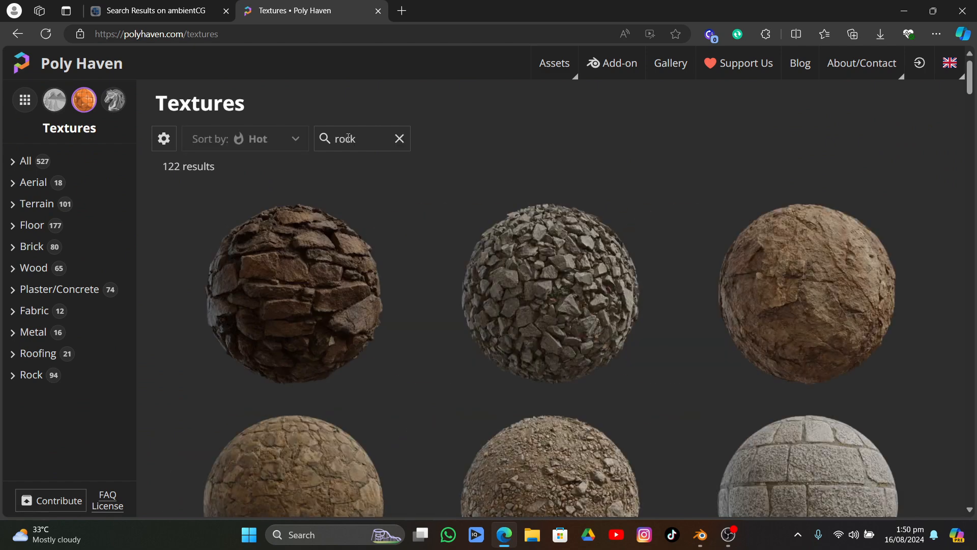
pyautogui.scroll(-5, 658, 209)
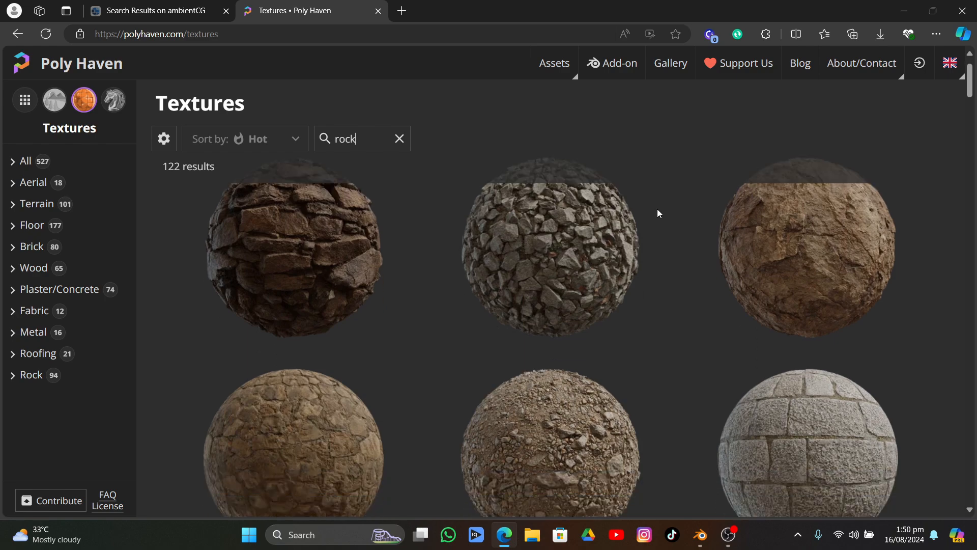
pyautogui.scroll(-3, 666, 194)
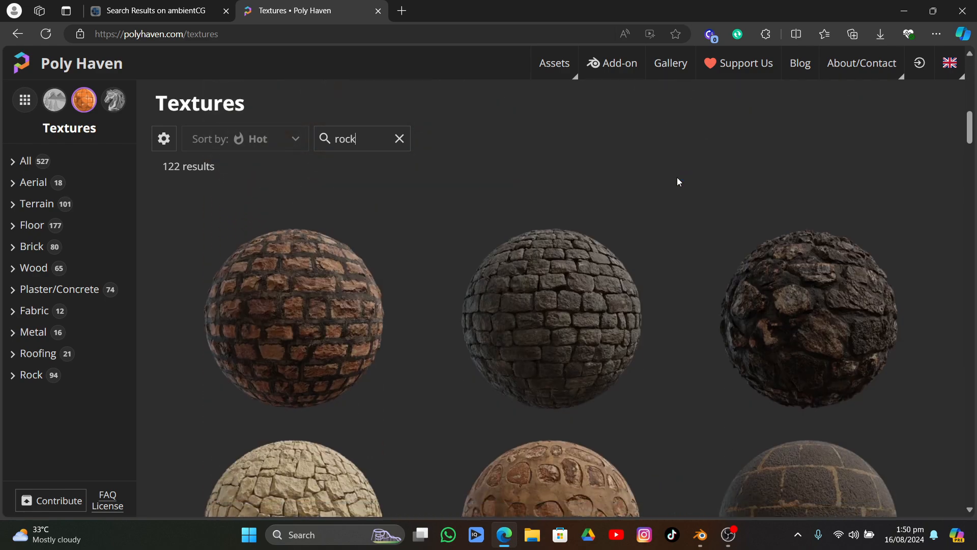
pyautogui.scroll(-5, 677, 181)
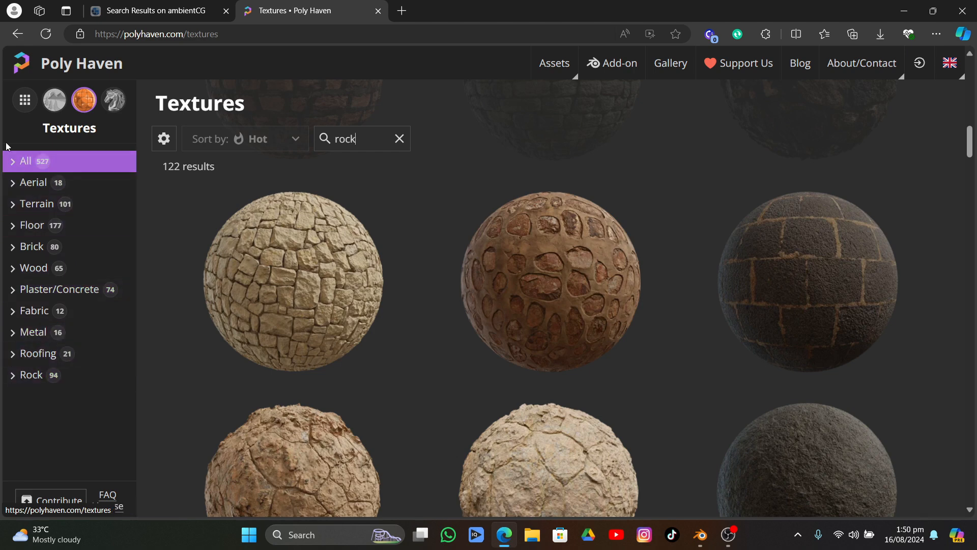
# View the "rock" search in Poly Haven's HDRIs and Models categories, and browse the rock models
pyautogui.click(50, 105)
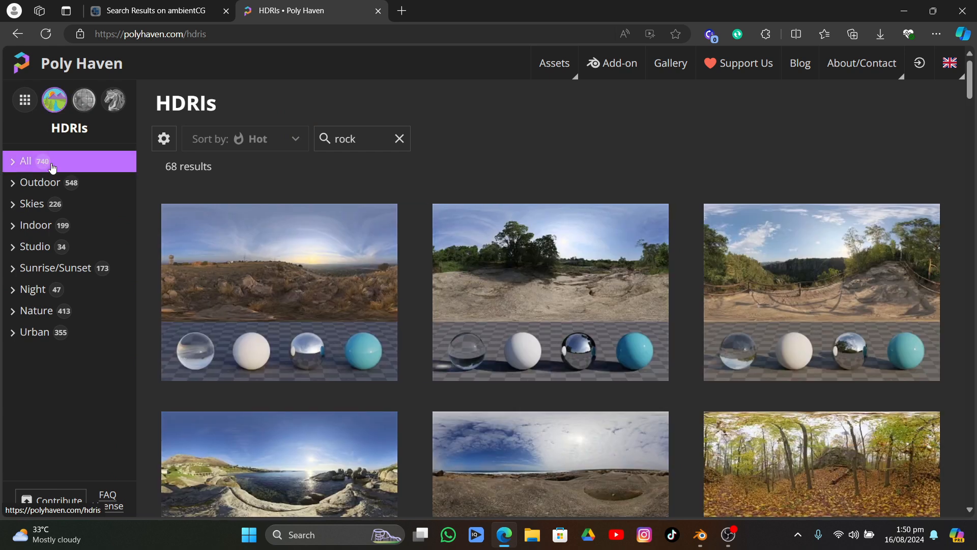
pyautogui.click(113, 101)
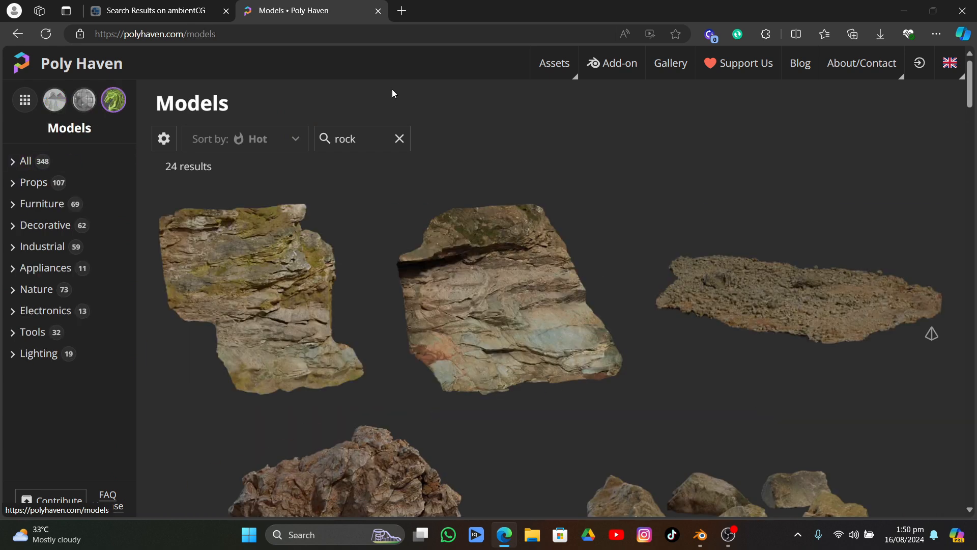
pyautogui.scroll(-5, 362, 239)
pyautogui.scroll(-3, 361, 239)
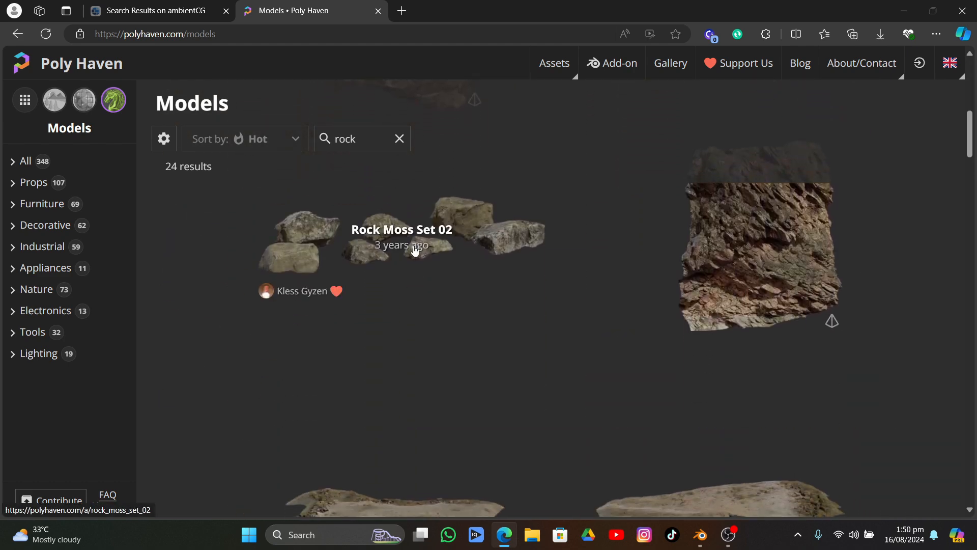
pyautogui.scroll(4, 451, 234)
pyautogui.scroll(3, 451, 234)
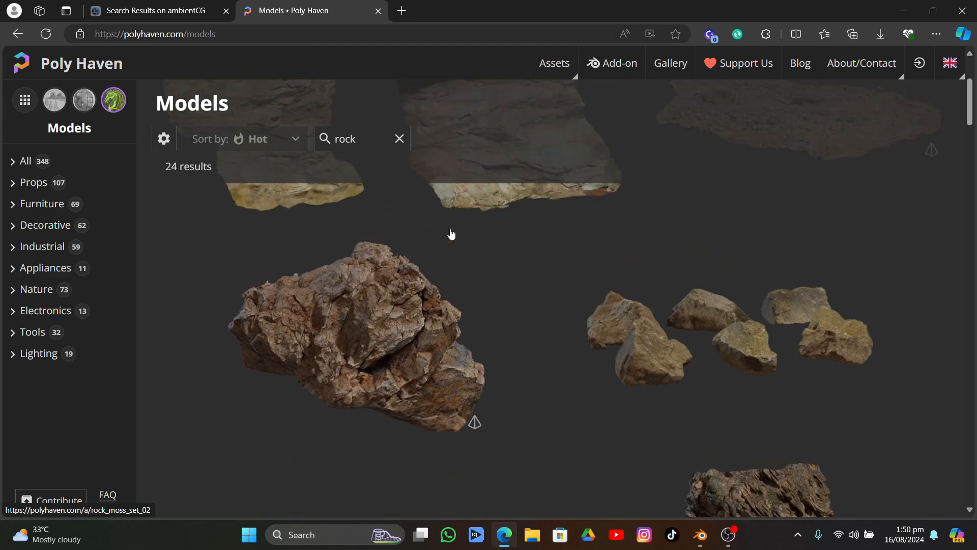
# Switch back to the rock scene in Blender, minimizing the OBS window after opening it
pyautogui.click(698, 532)
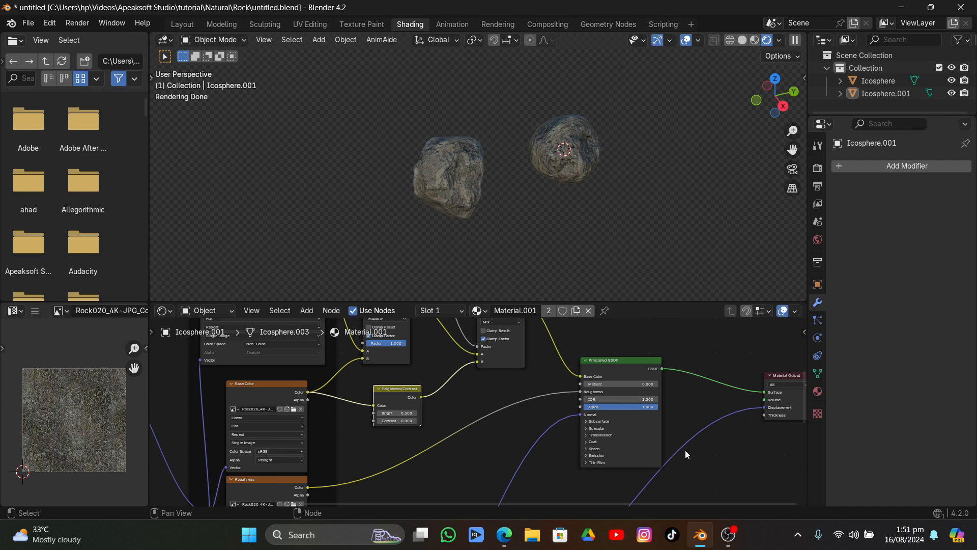
pyautogui.click(728, 534)
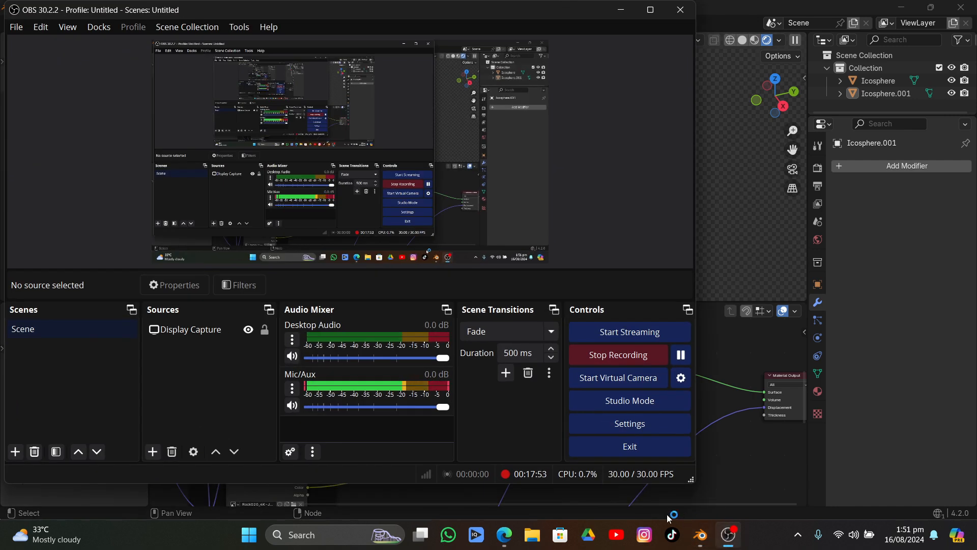
pyautogui.click(621, 10)
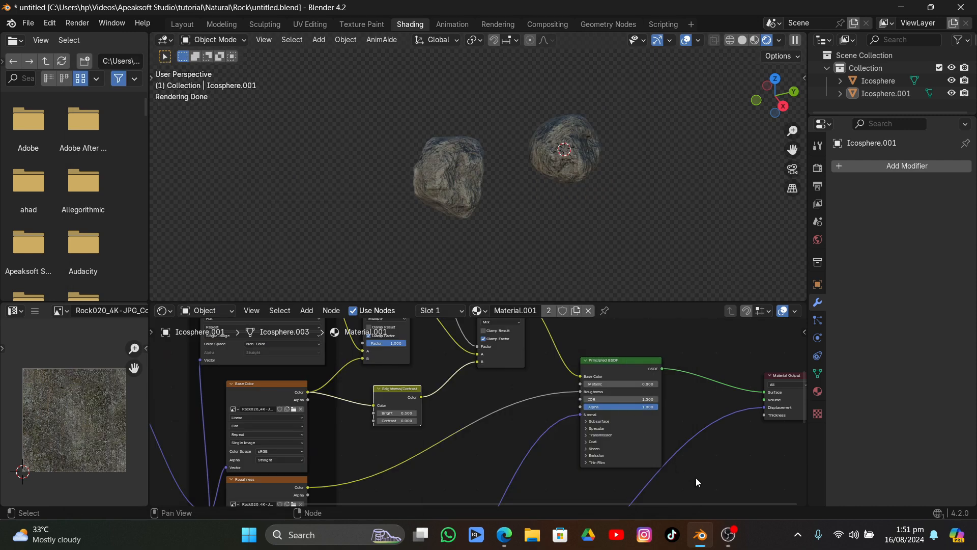